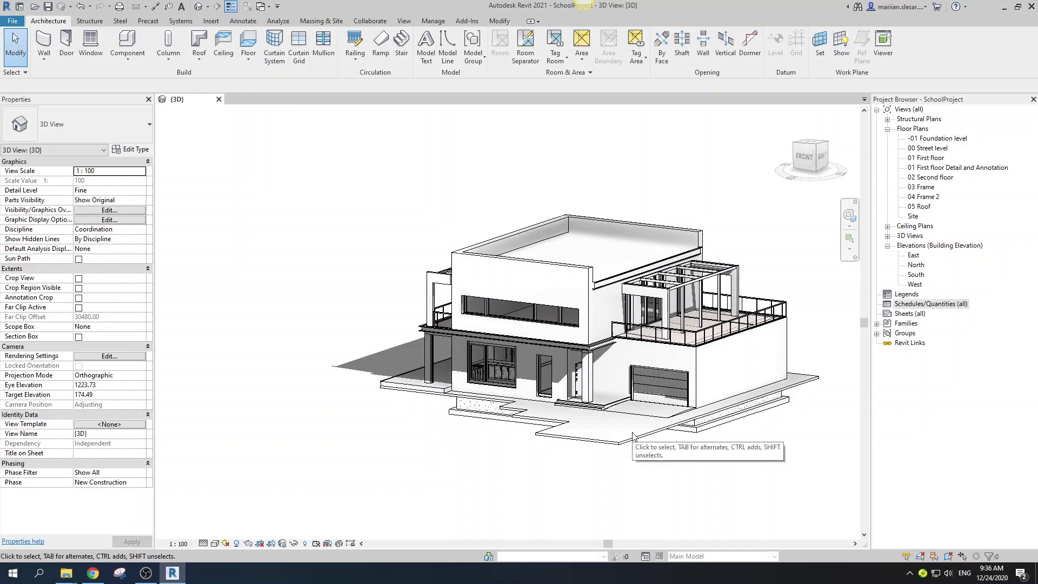
pyautogui.scroll(-3, 634, 436)
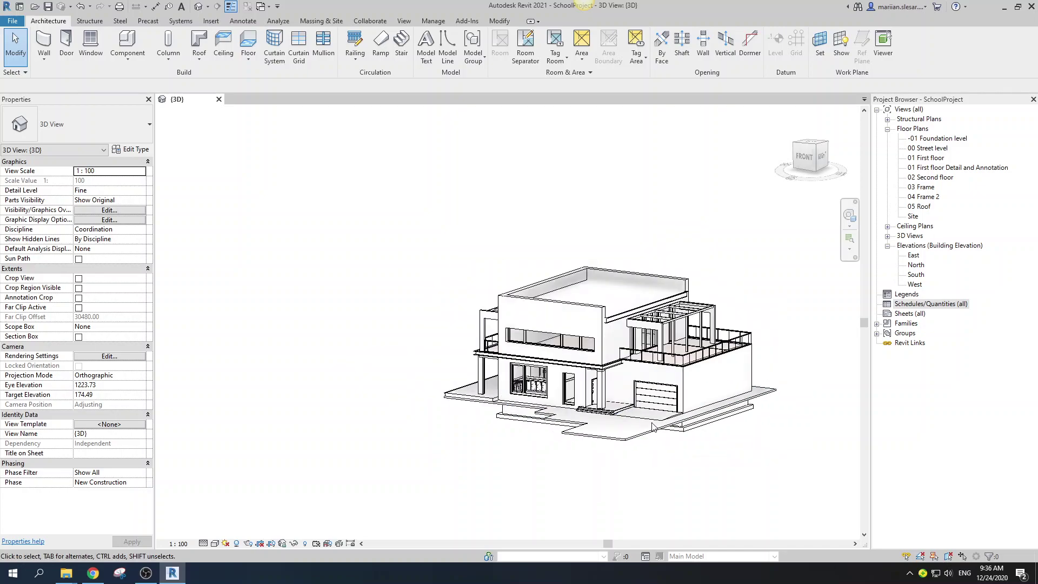
pyautogui.keyDown('shift'); pyautogui.moveTo(634, 436); pyautogui.dragTo(671, 417, button='middle'); pyautogui.keyUp('shift')
pyautogui.scroll(2, 670, 417)
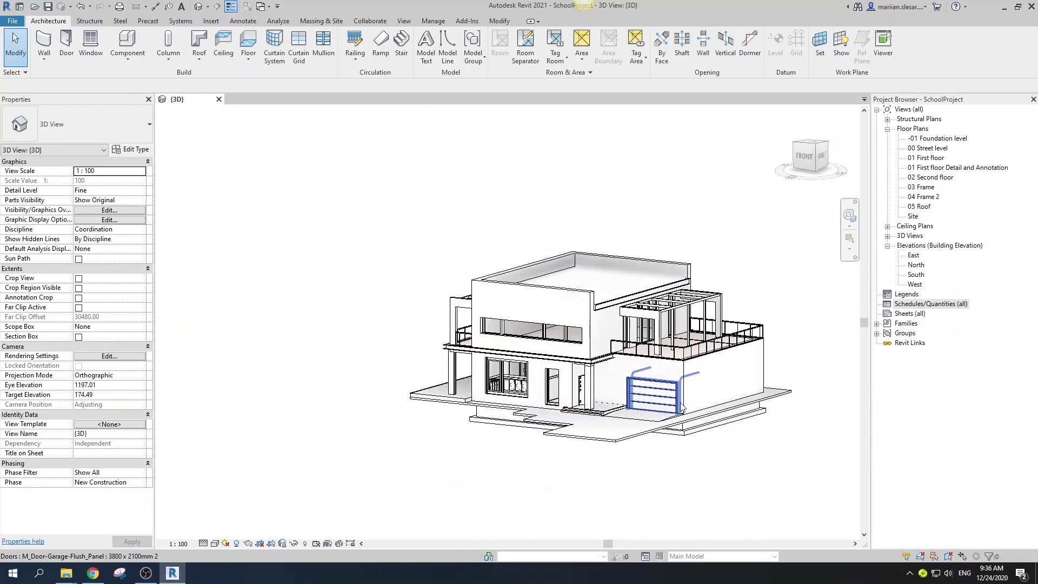
pyautogui.rightClick(937, 306)
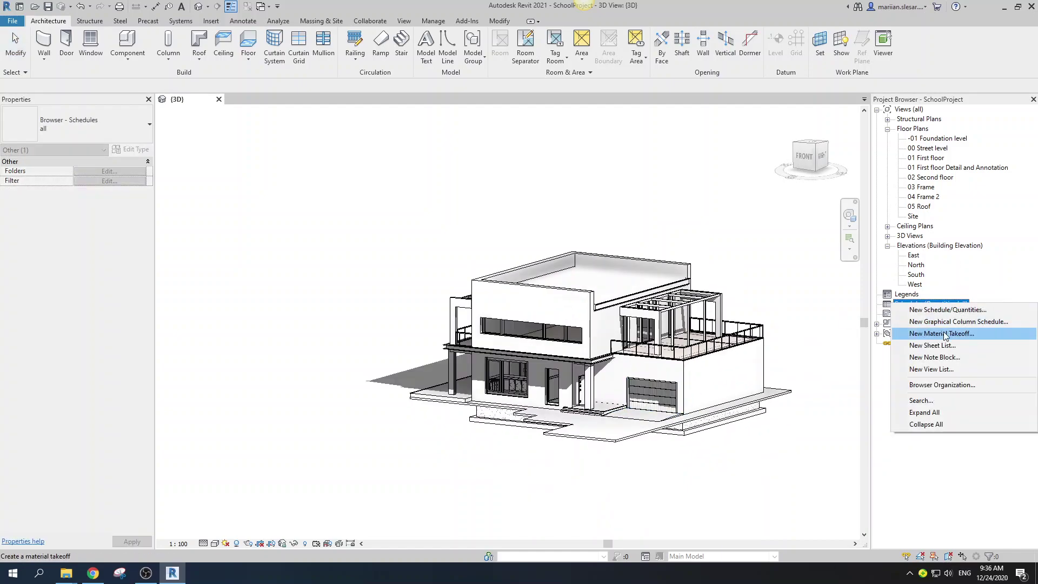
pyautogui.click(631, 485)
pyautogui.keyDown('shift'); pyautogui.moveTo(605, 458); pyautogui.dragTo(567, 446, button='middle'); pyautogui.keyUp('shift')
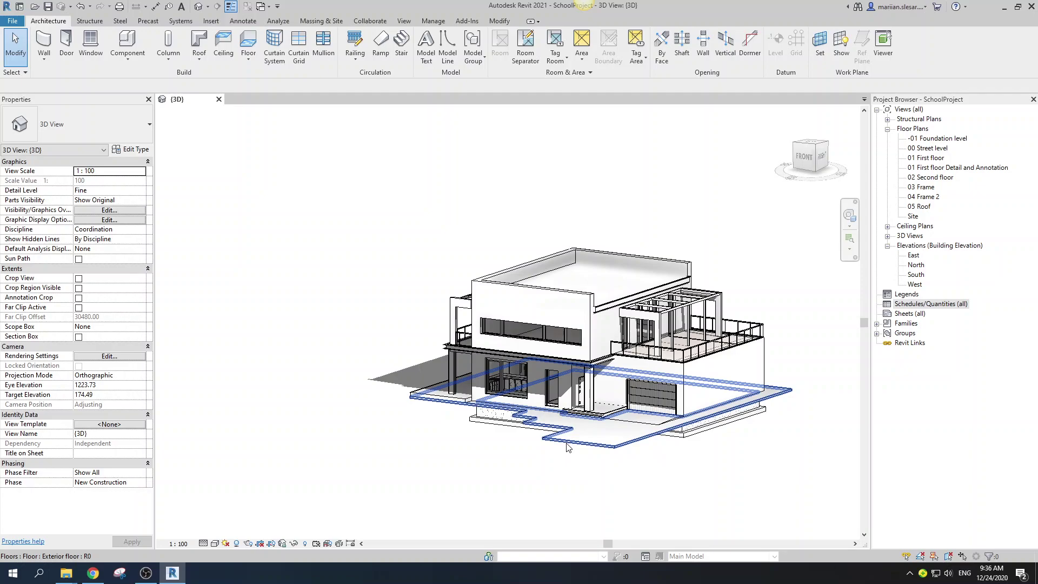
pyautogui.keyDown('shift'); pyautogui.moveTo(627, 445); pyautogui.dragTo(633, 446, button='middle'); pyautogui.keyUp('shift')
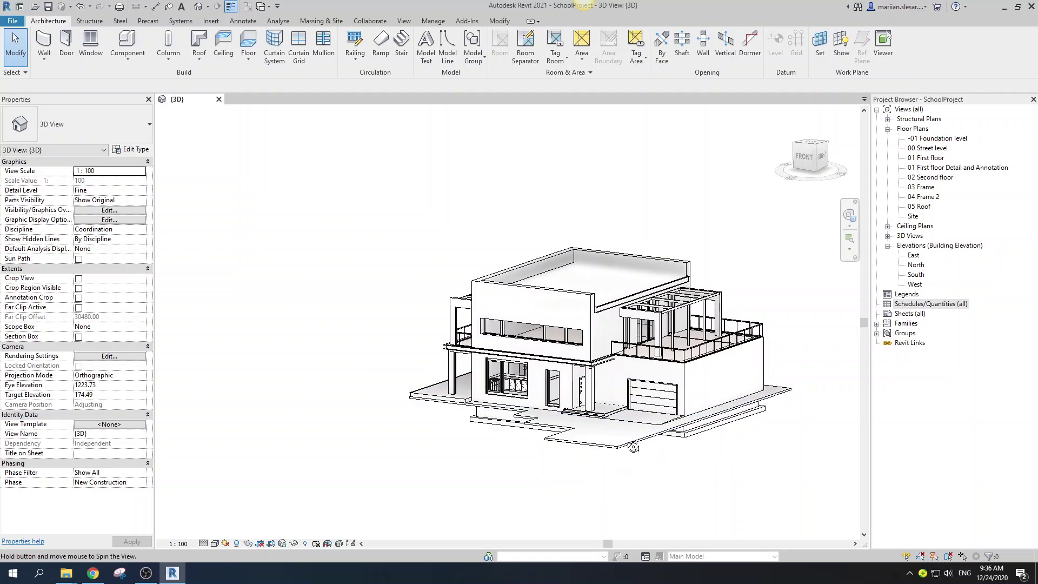
pyautogui.scroll(3, 467, 383)
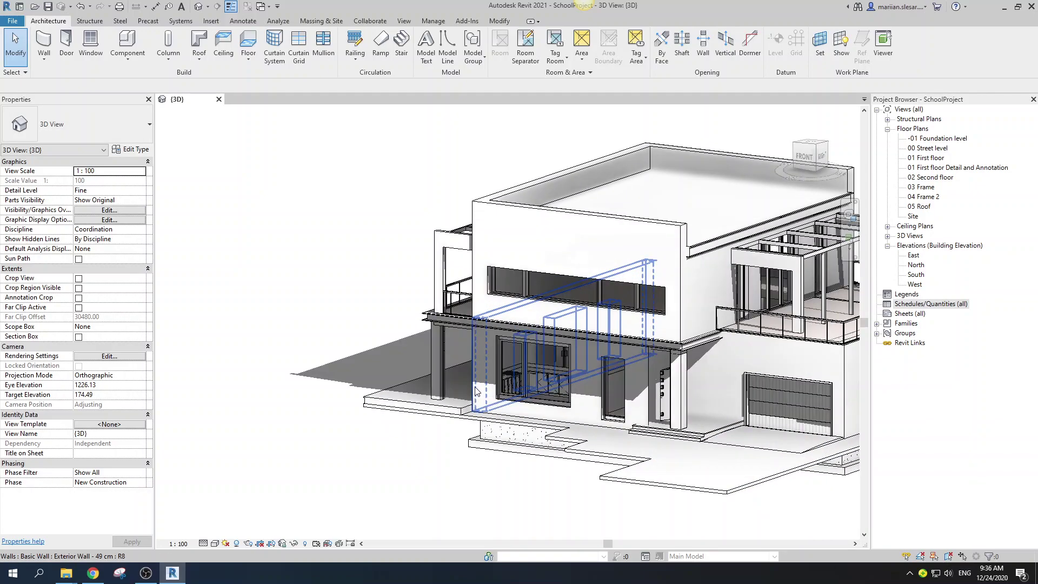
pyautogui.click(559, 481)
pyautogui.scroll(-3, 540, 470)
pyautogui.click(516, 468)
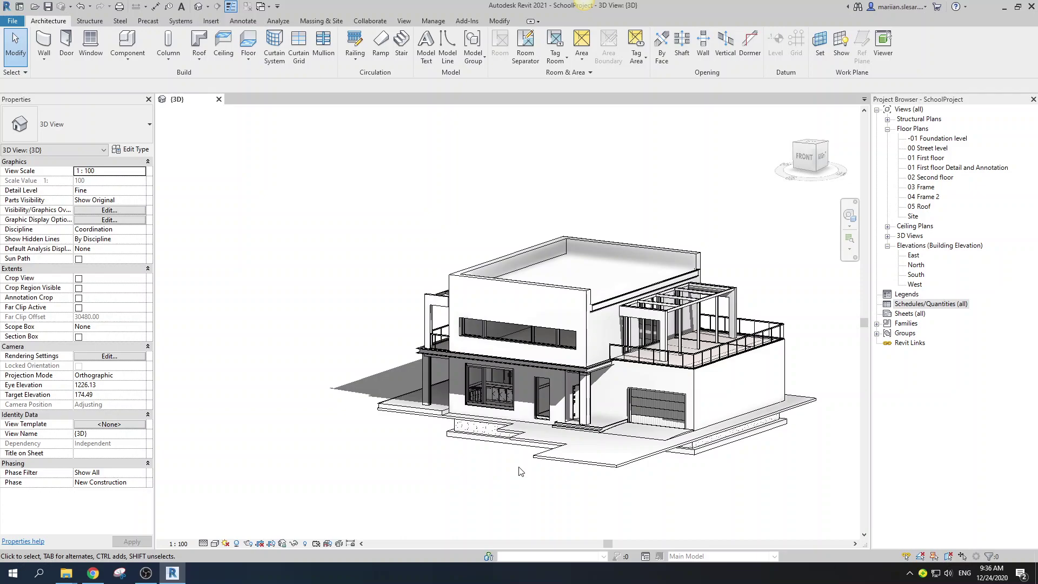
pyautogui.keyDown('shift'); pyautogui.moveTo(519, 472); pyautogui.dragTo(519, 508, button='middle'); pyautogui.keyUp('shift')
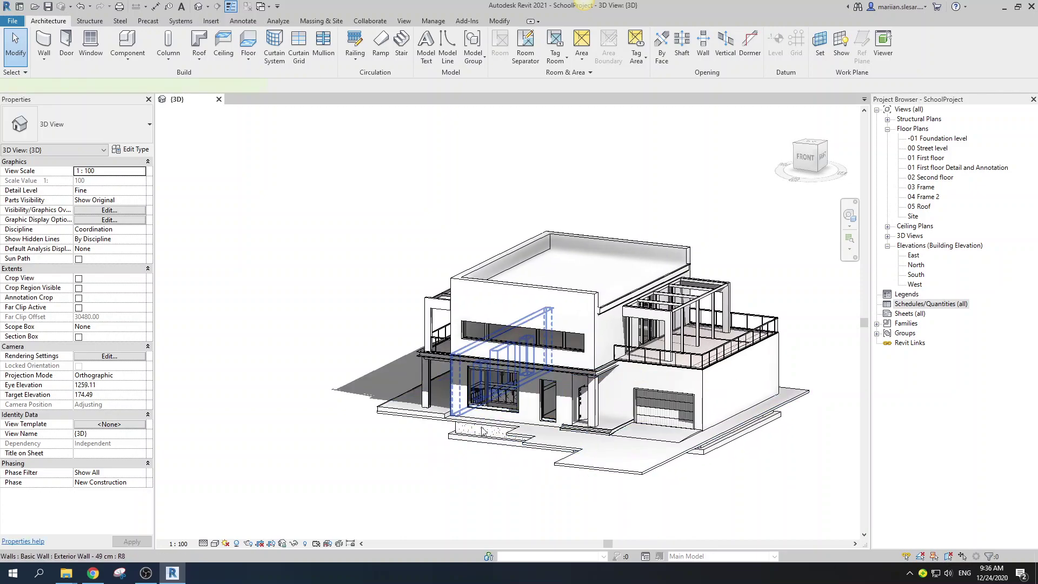
# Inspect the layer assembly of the ground-floor wall type Exterior Wall - 49 cm
pyautogui.click(519, 513)
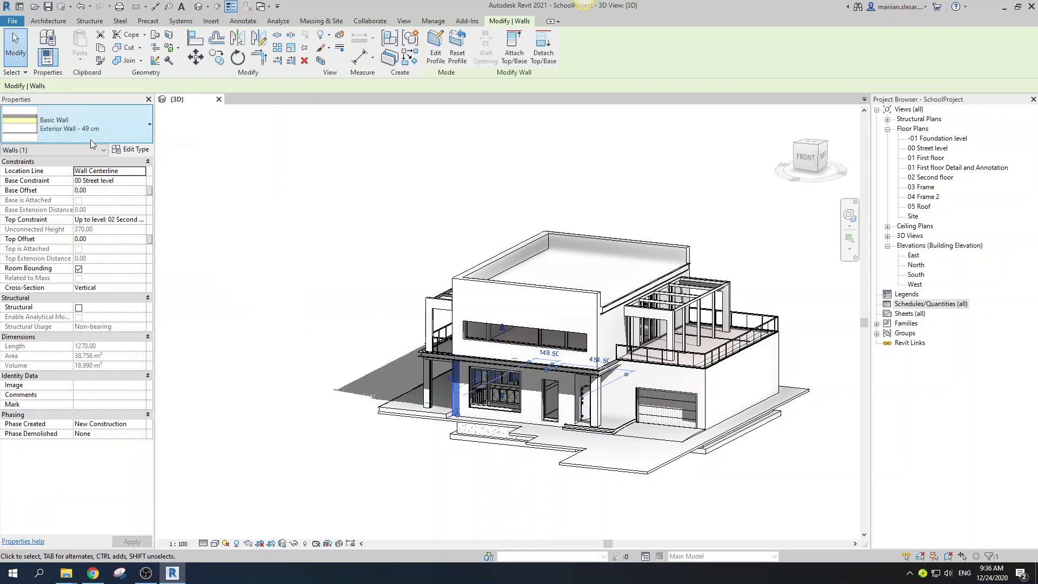
pyautogui.click(133, 156)
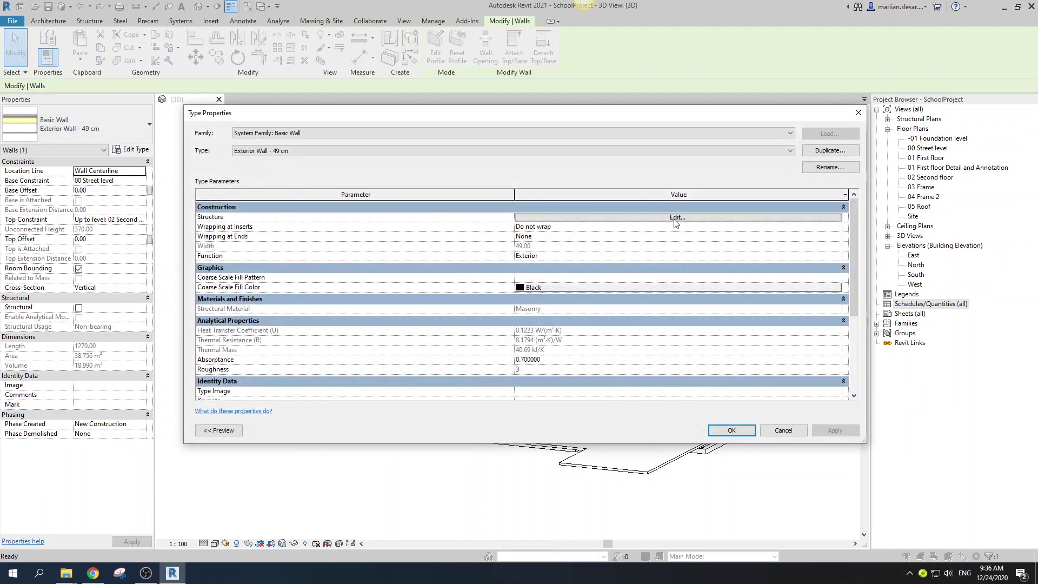
pyautogui.click(676, 224)
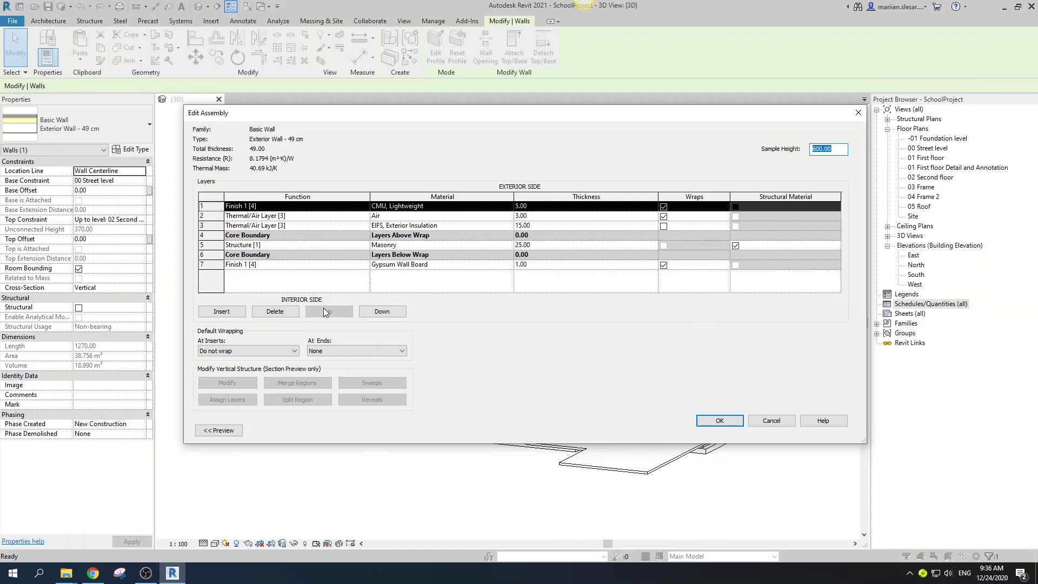
pyautogui.click(246, 265)
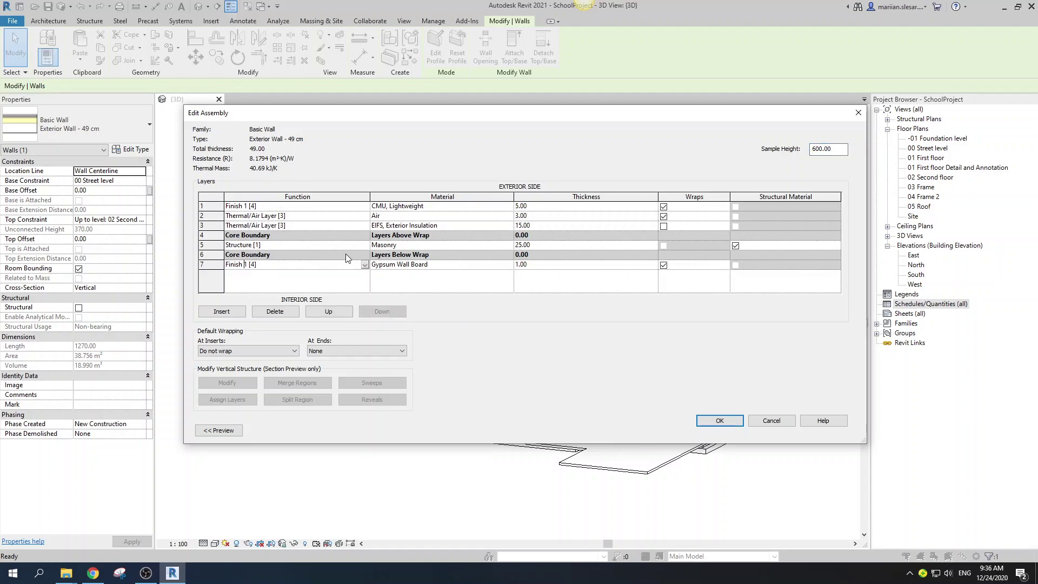
pyautogui.click(719, 421)
pyautogui.click(729, 430)
pyautogui.click(709, 474)
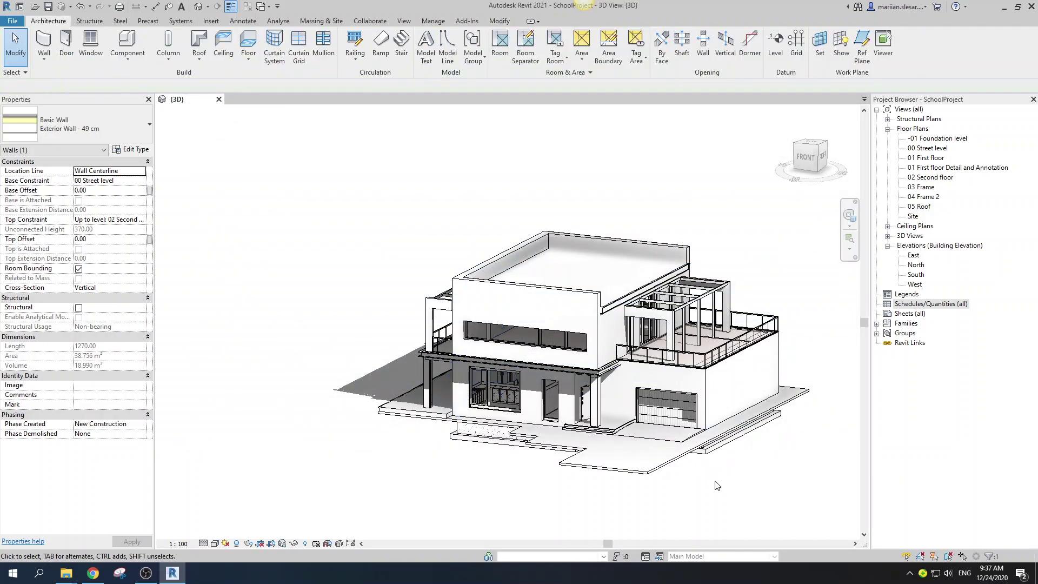
# Examine the street-level exterior floor and the first-floor wet floor by selecting them in the 3D model
pyautogui.keyDown('shift'); pyautogui.moveTo(709, 474); pyautogui.dragTo(707, 464, button='middle'); pyautogui.keyUp('shift')
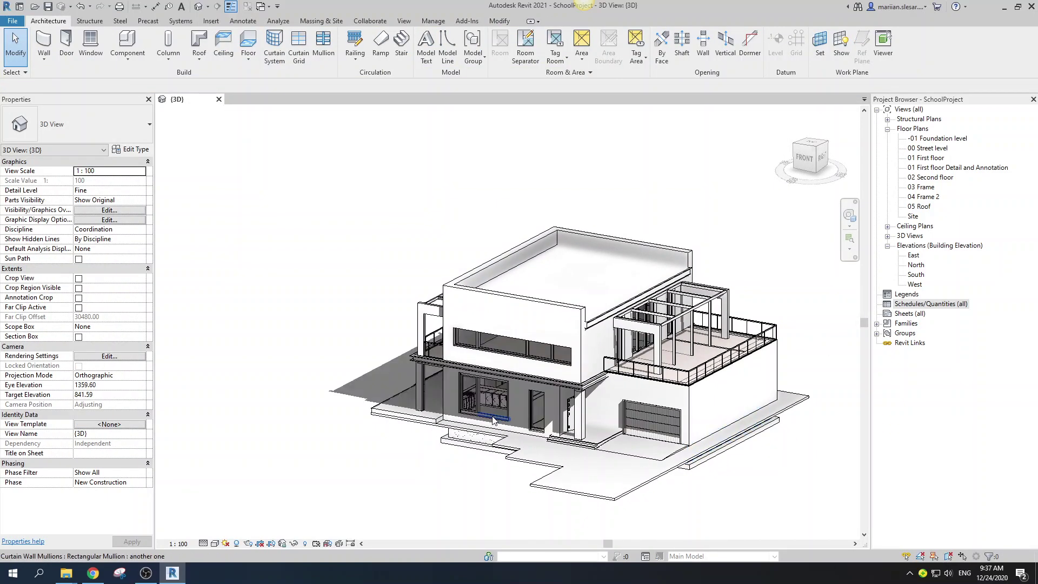
pyautogui.click(633, 489)
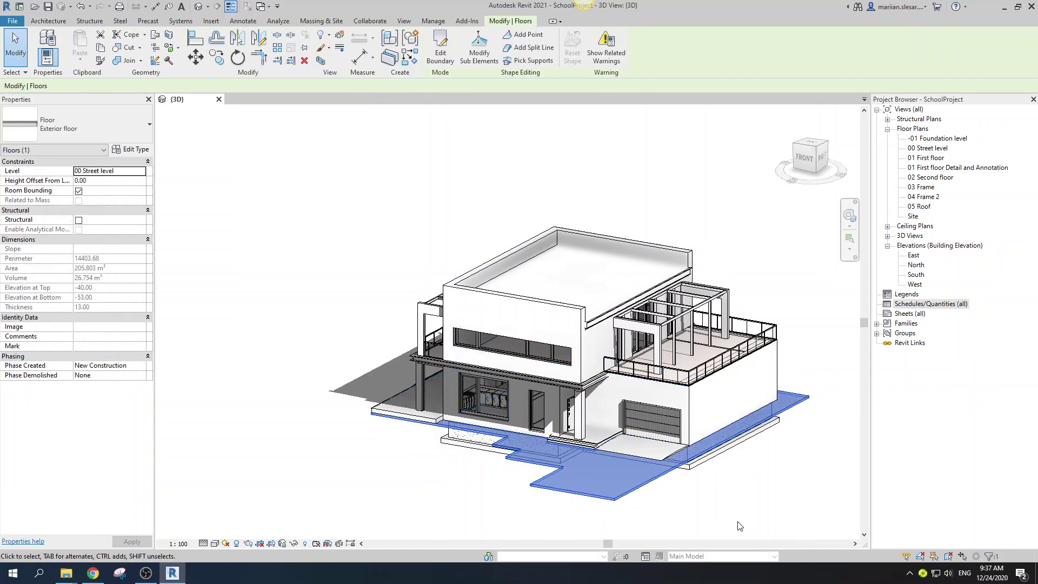
pyautogui.keyDown('shift'); pyautogui.moveTo(676, 493); pyautogui.dragTo(651, 481, button='middle'); pyautogui.keyUp('shift')
pyautogui.keyDown('shift'); pyautogui.moveTo(559, 444); pyautogui.dragTo(578, 439, button='middle'); pyautogui.keyUp('shift')
pyautogui.scroll(4, 578, 439)
pyautogui.click(579, 438)
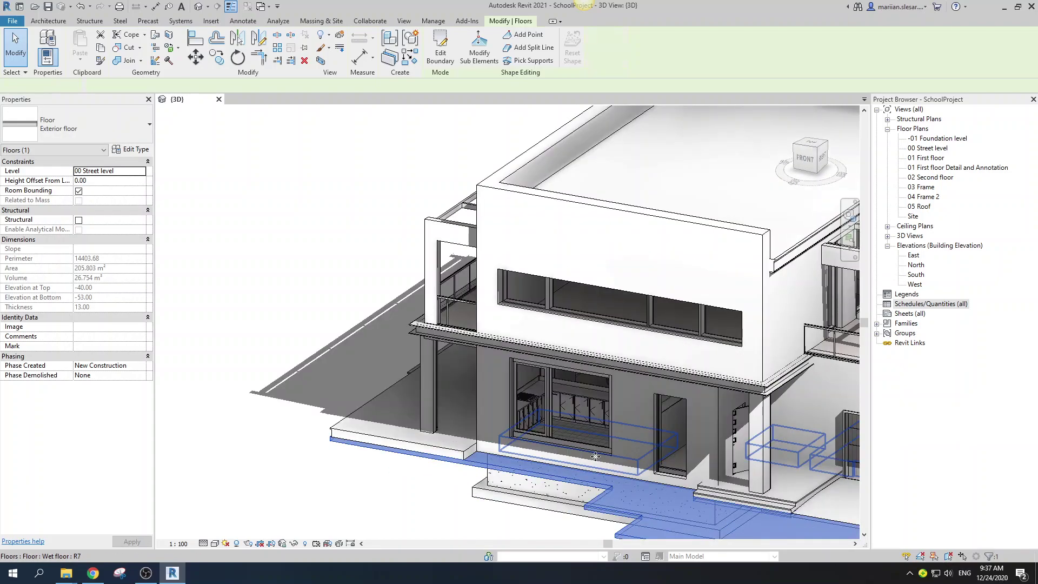
pyautogui.scroll(-3, 578, 437)
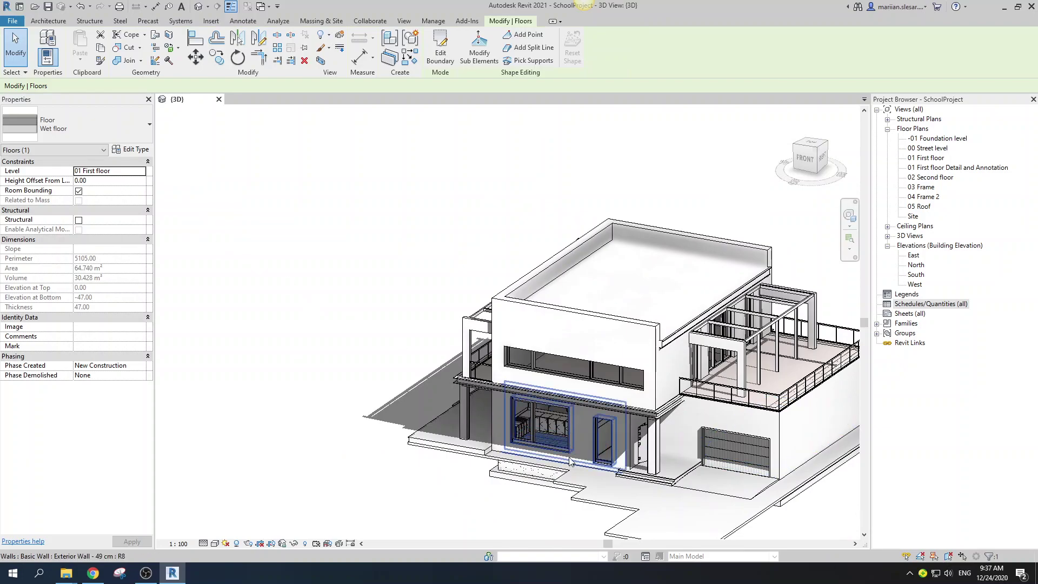
pyautogui.press('Escape')
pyautogui.moveTo(662, 421)
pyautogui.keyDown('shift'); pyautogui.mouseDown(button='middle')
pyautogui.moveTo(539, 476)
pyautogui.moveTo(589, 462)
pyautogui.moveTo(615, 438)
pyautogui.moveTo(562, 483)
pyautogui.mouseUp(button='middle'); pyautogui.keyUp('shift')
pyautogui.scroll(3, 670, 419)
pyautogui.click(587, 458)
pyautogui.scroll(-4, 539, 476)
pyautogui.press('Escape')
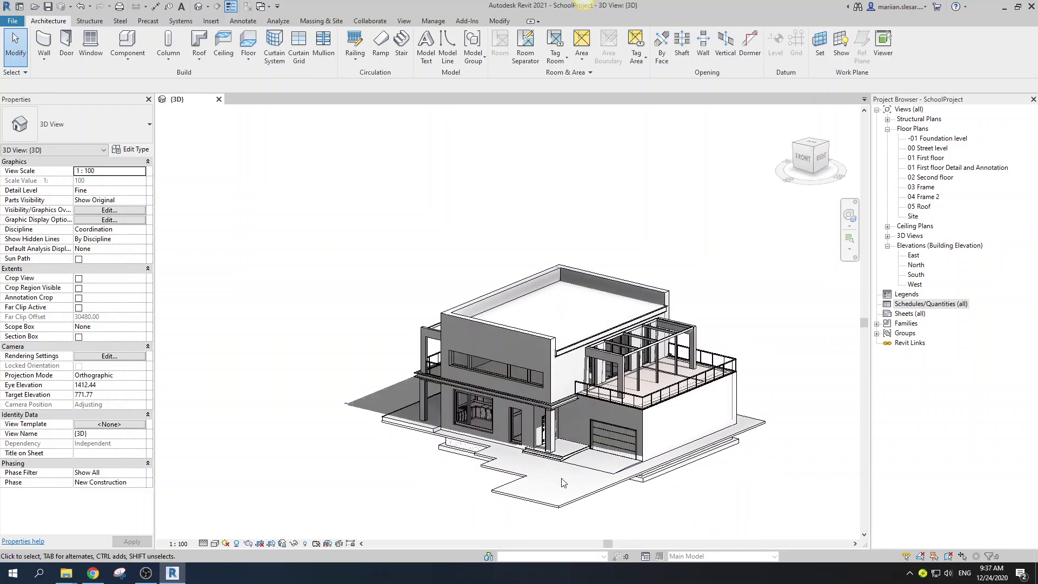
pyautogui.scroll(2, 583, 421)
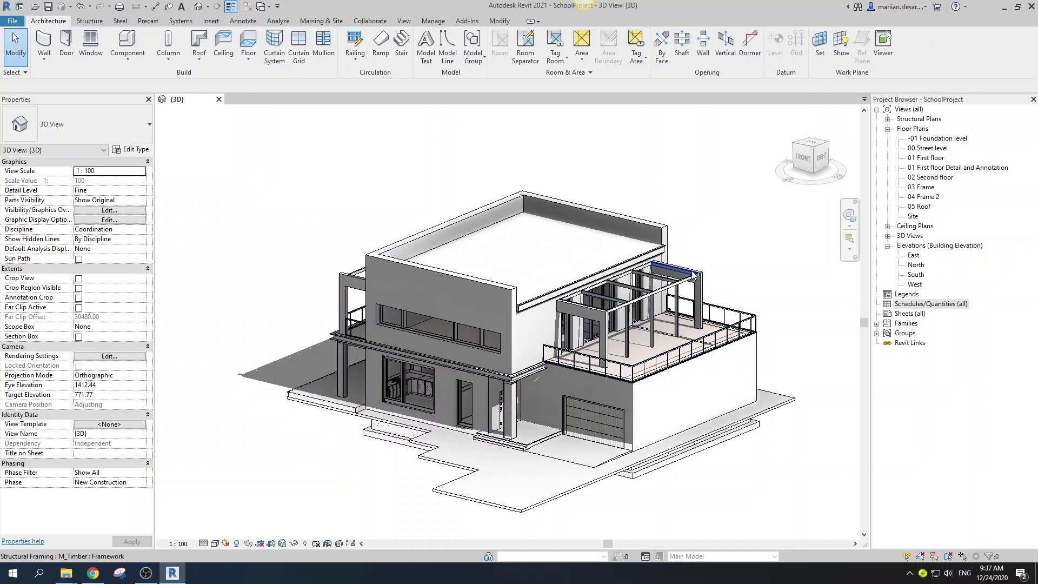
pyautogui.rightClick(926, 304)
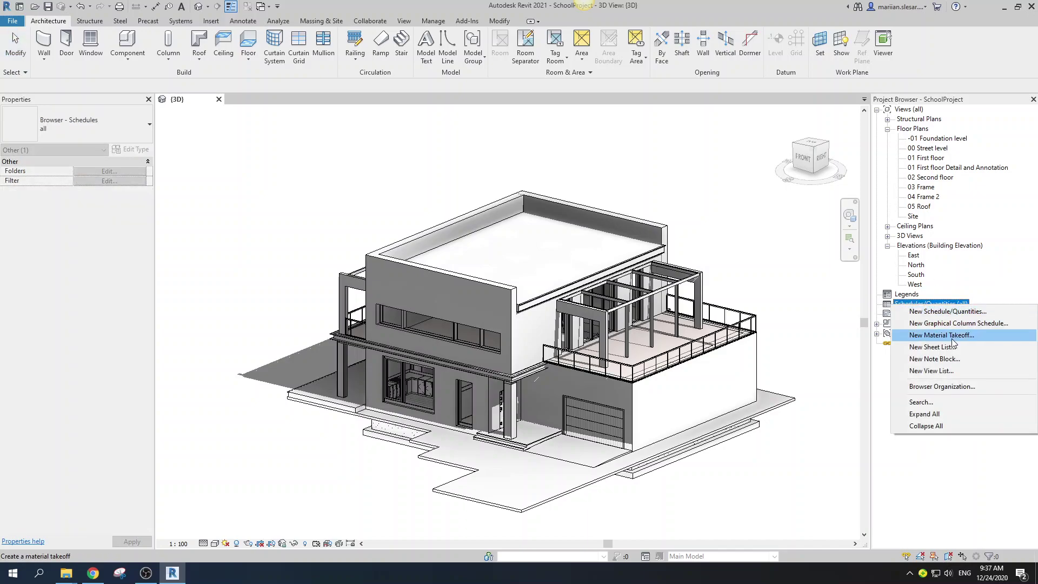
pyautogui.click(832, 260)
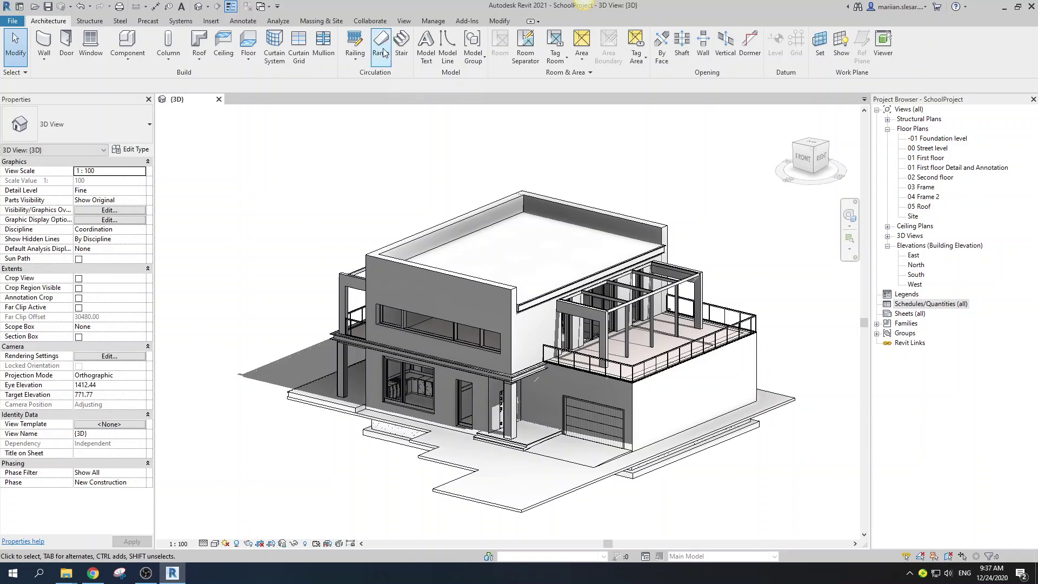
pyautogui.click(407, 23)
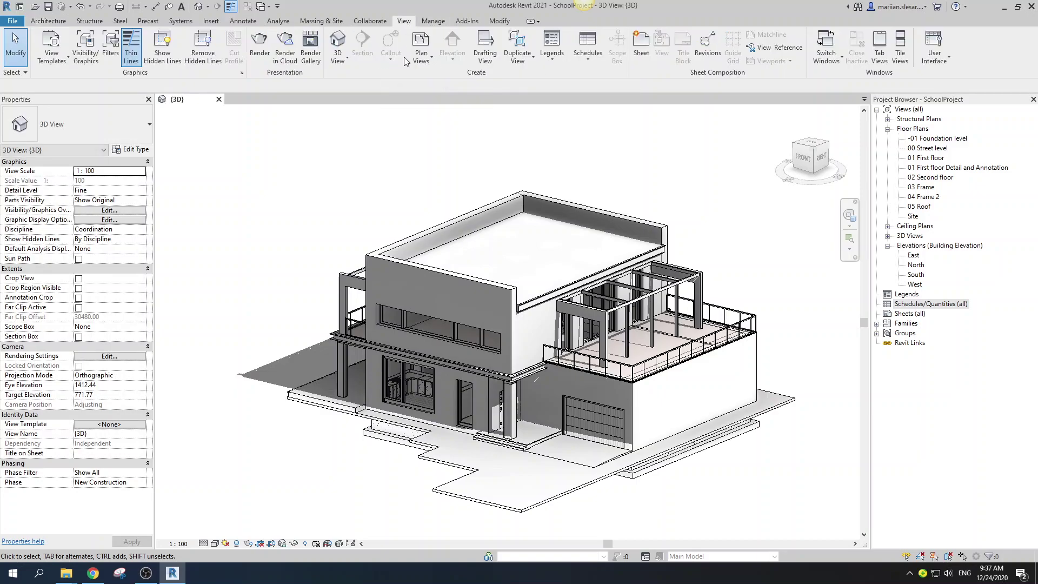
pyautogui.click(586, 54)
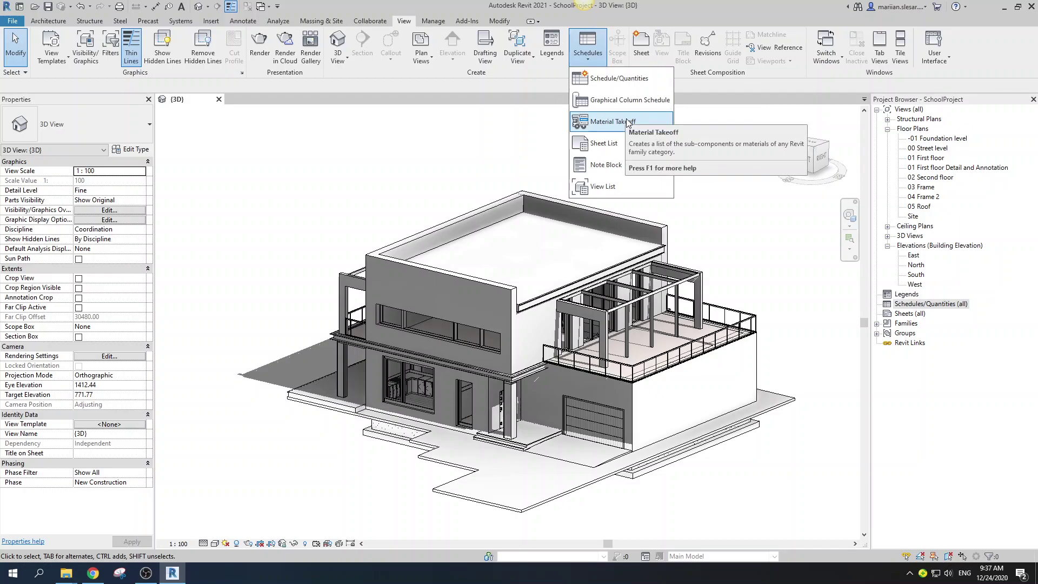
# Create a new material takeoff for the Floors category in the New Construction phase
pyautogui.rightClick(928, 305)
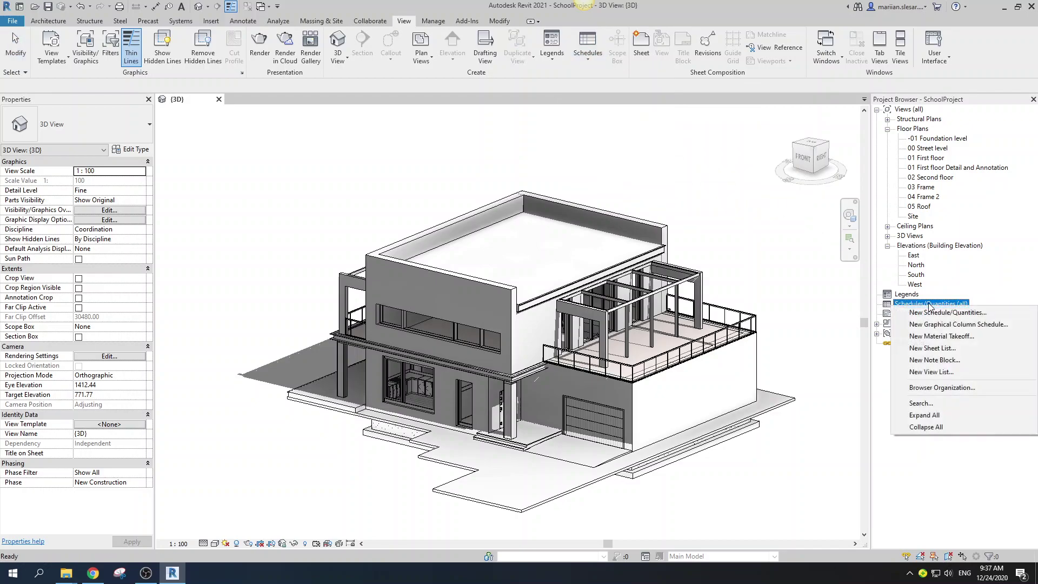
pyautogui.click(968, 338)
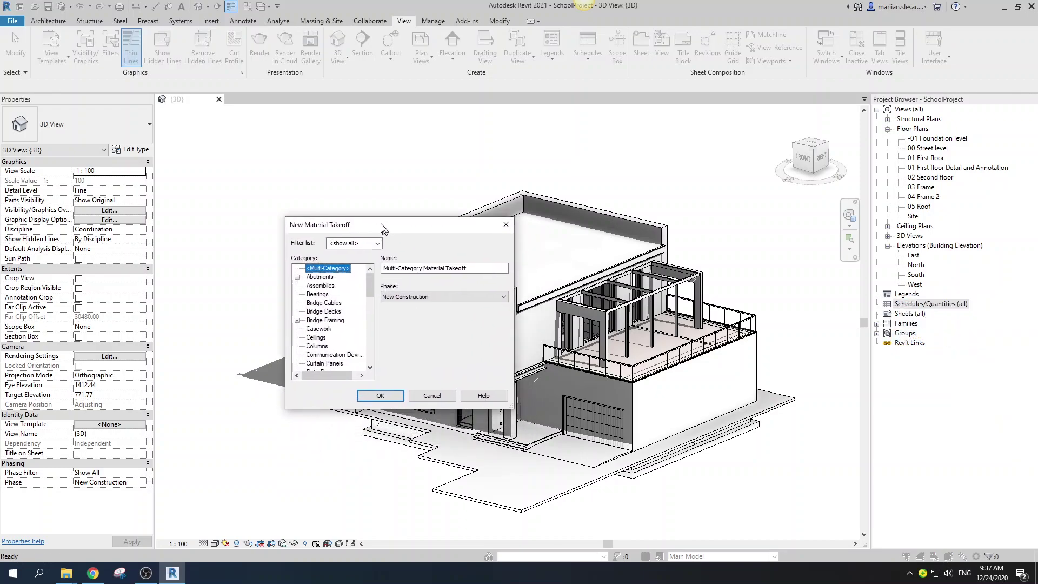
pyautogui.moveTo(382, 229); pyautogui.dragTo(377, 213)
pyautogui.moveTo(363, 269); pyautogui.dragTo(363, 301)
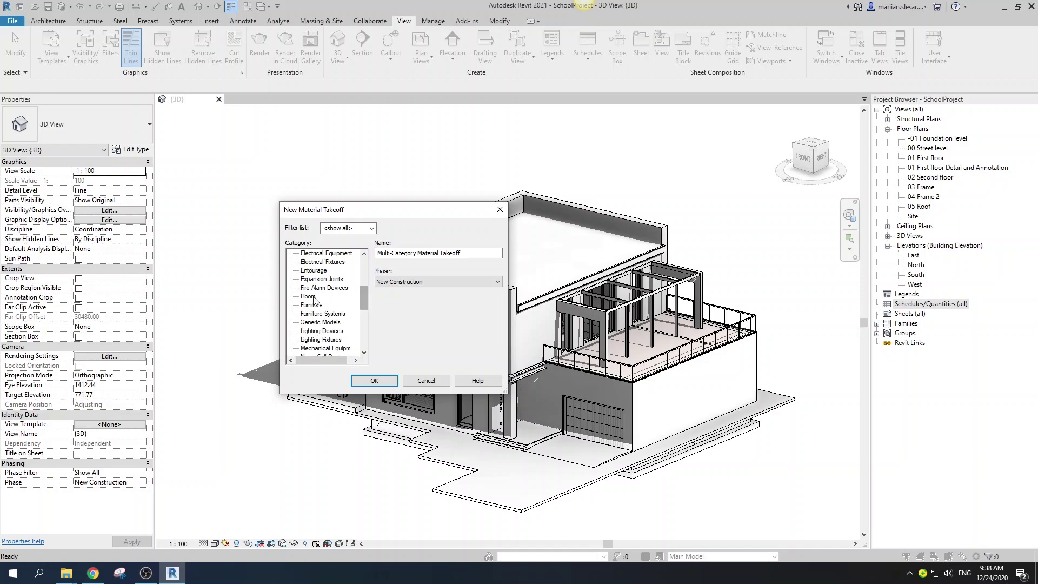
pyautogui.click(308, 296)
pyautogui.click(374, 380)
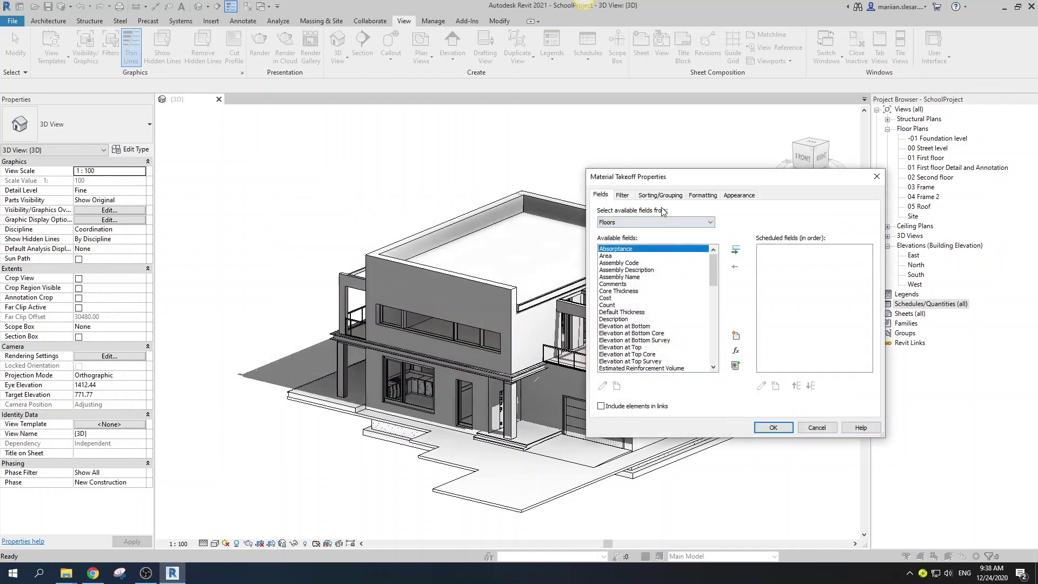
# Add the Family and Type and Level fields to the floor material takeoff
pyautogui.moveTo(662, 208); pyautogui.dragTo(324, 181)
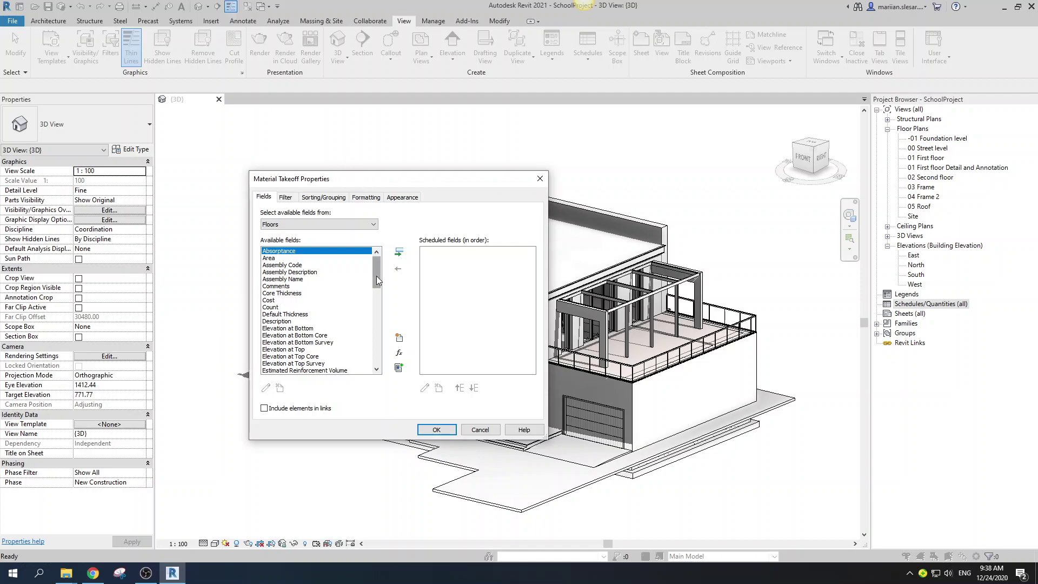
pyautogui.moveTo(376, 276); pyautogui.dragTo(378, 293)
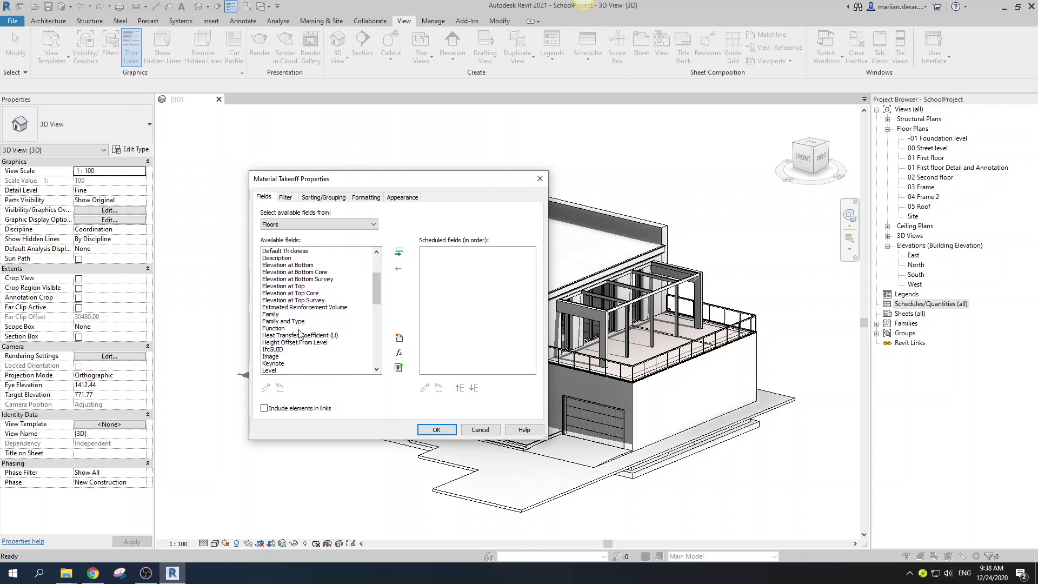
pyautogui.click(317, 322)
pyautogui.click(398, 252)
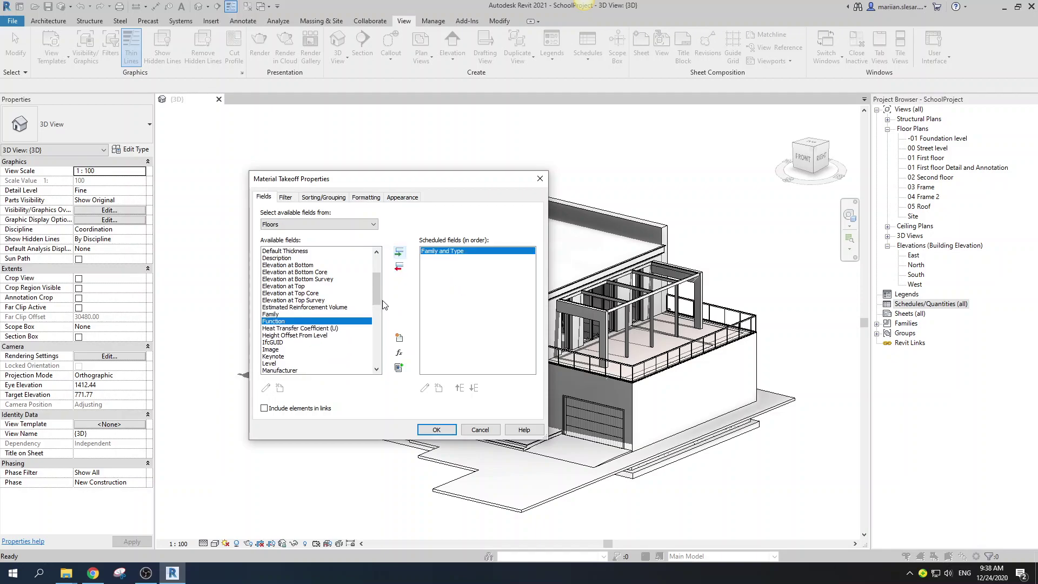
pyautogui.moveTo(379, 294); pyautogui.dragTo(378, 298)
pyautogui.click(278, 350)
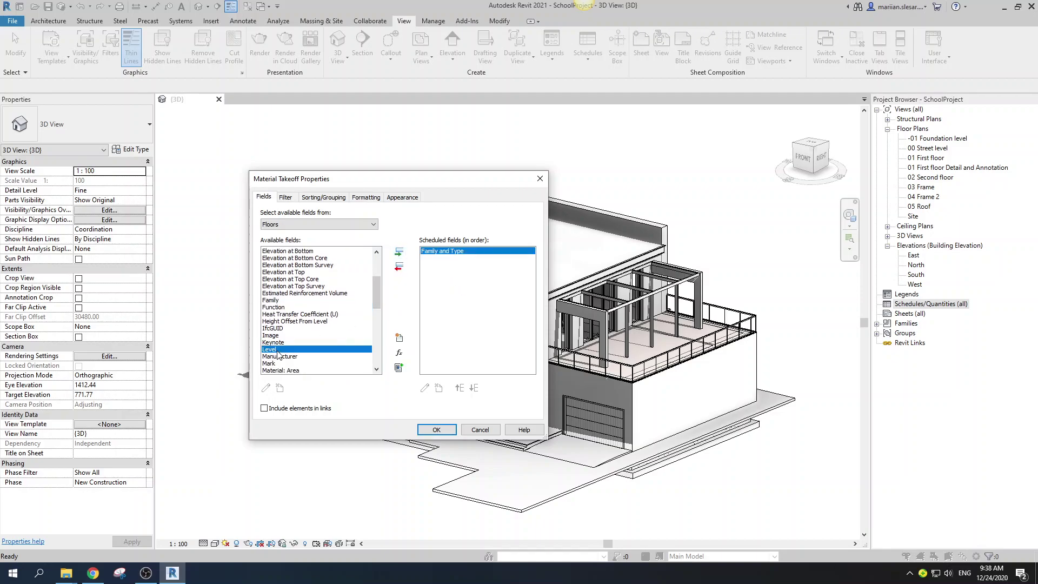
pyautogui.click(398, 254)
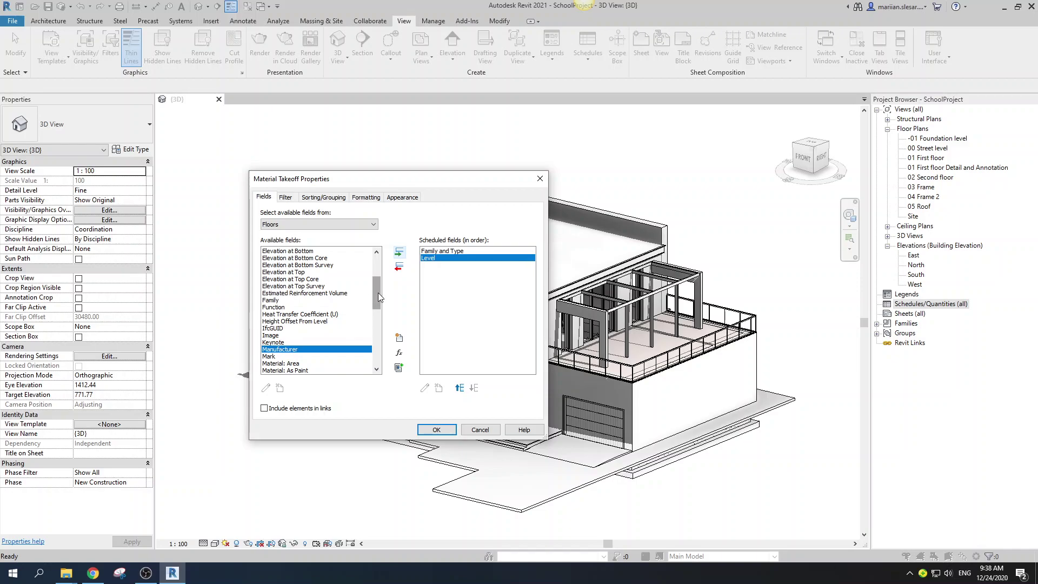
# Add the Material: Area and Material: Cost fields to the floor material takeoff
pyautogui.scroll(1, 301, 286)
pyautogui.scroll(-4, 301, 305)
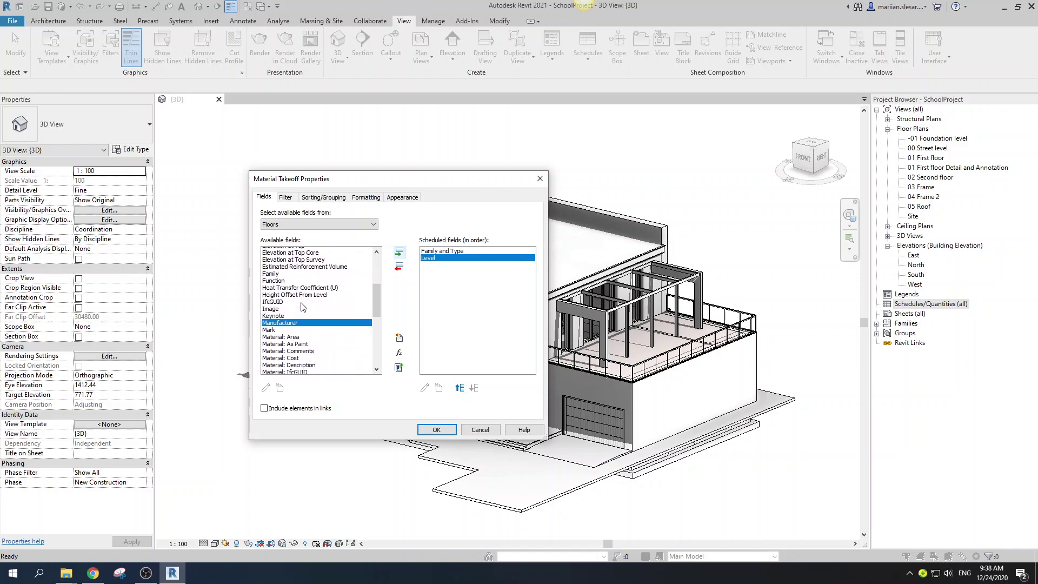
pyautogui.scroll(-2, 378, 320)
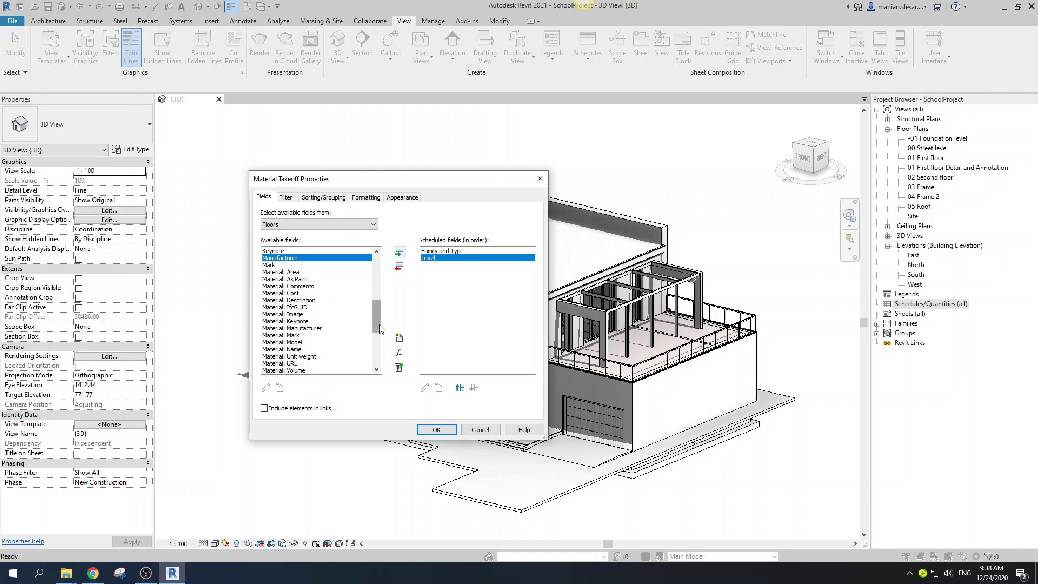
pyautogui.scroll(-2, 380, 332)
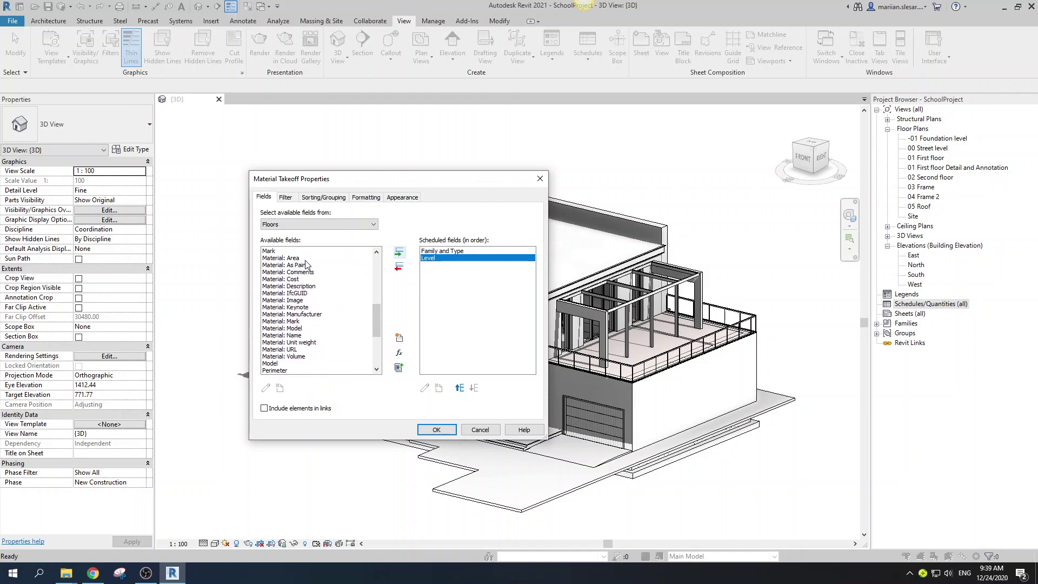
pyautogui.click(292, 258)
pyautogui.click(316, 273)
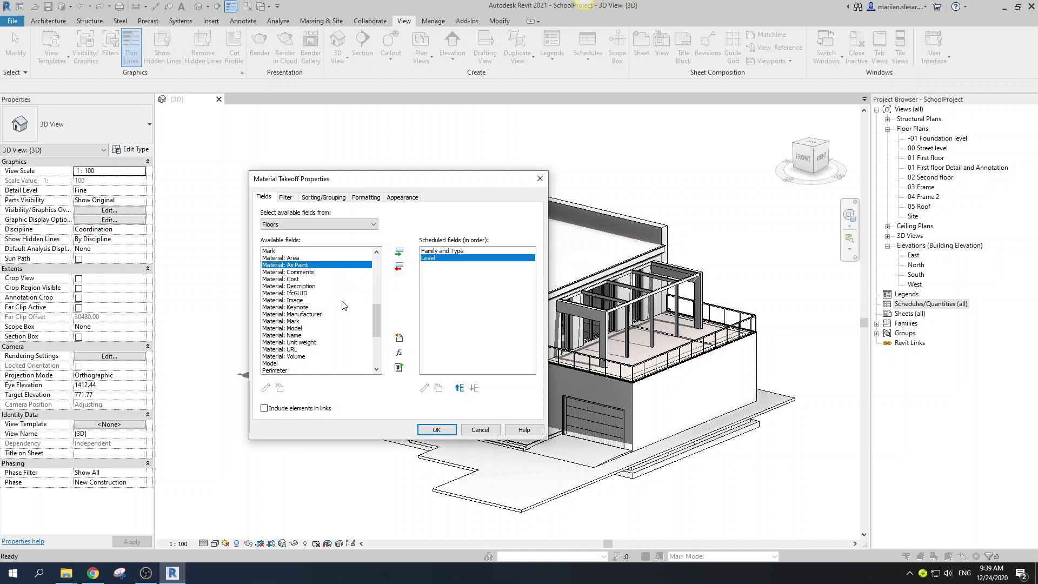
pyautogui.click(310, 280)
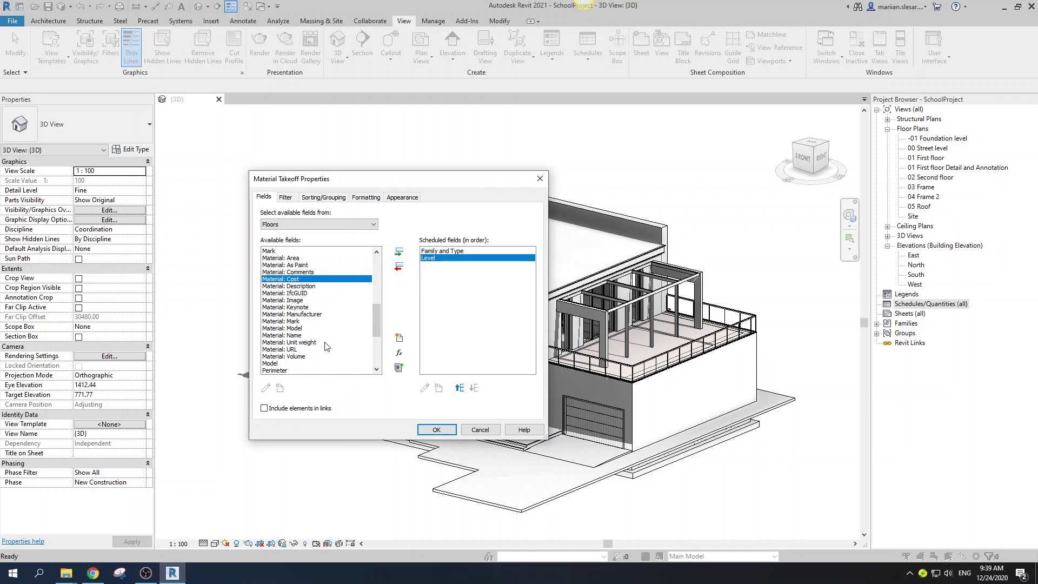
pyautogui.click(301, 259)
pyautogui.click(398, 252)
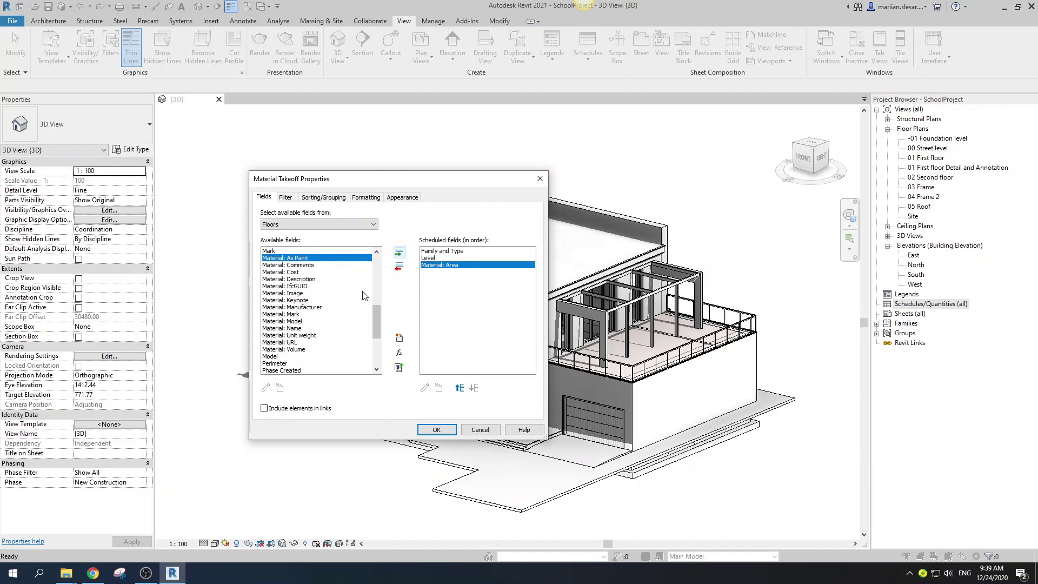
pyautogui.click(292, 272)
pyautogui.click(398, 252)
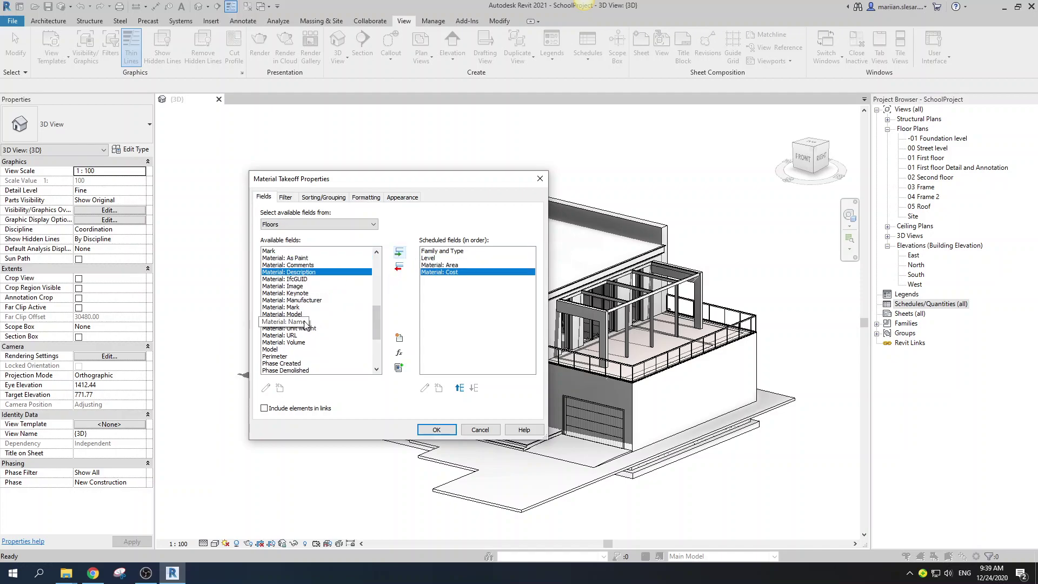
# Add the Material: Name and Material: Volume fields to the scheduled fields
pyautogui.click(292, 322)
pyautogui.click(399, 252)
pyautogui.click(297, 335)
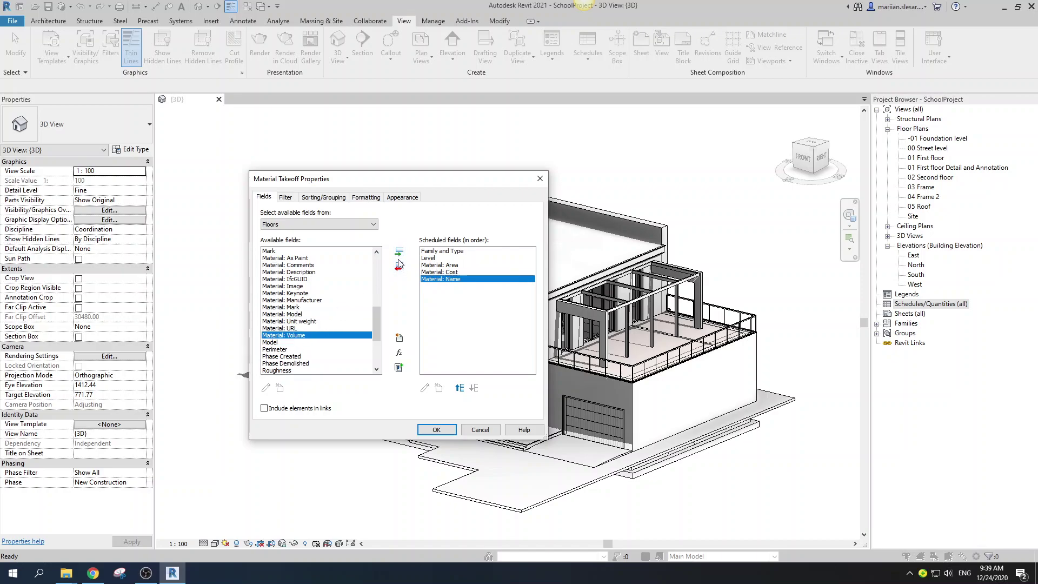
pyautogui.click(398, 252)
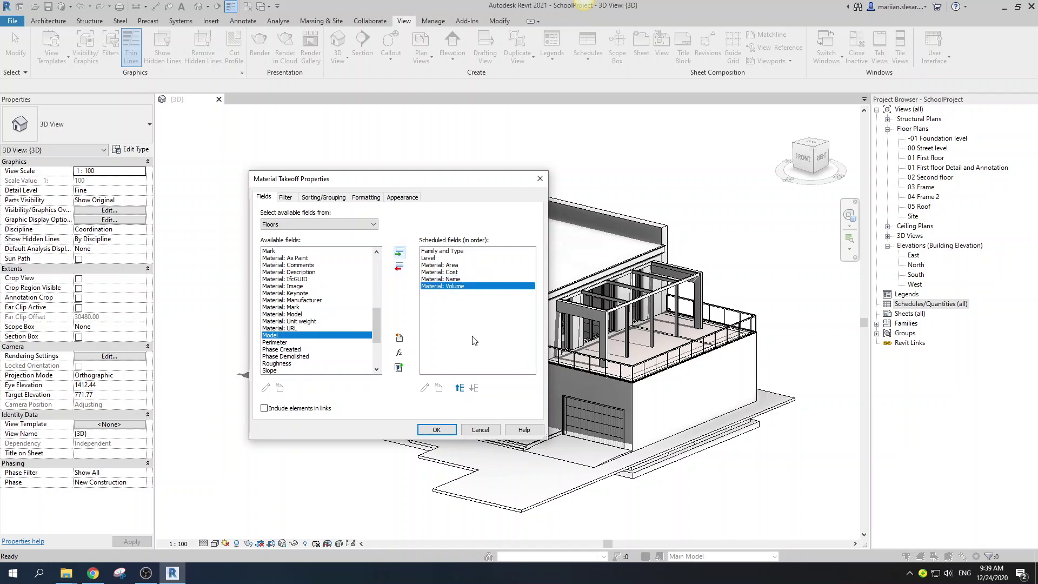
# Reorder the scheduled fields so Material: Name sits directly after Level and Material: Volume precedes Material: Cost
pyautogui.click(444, 279)
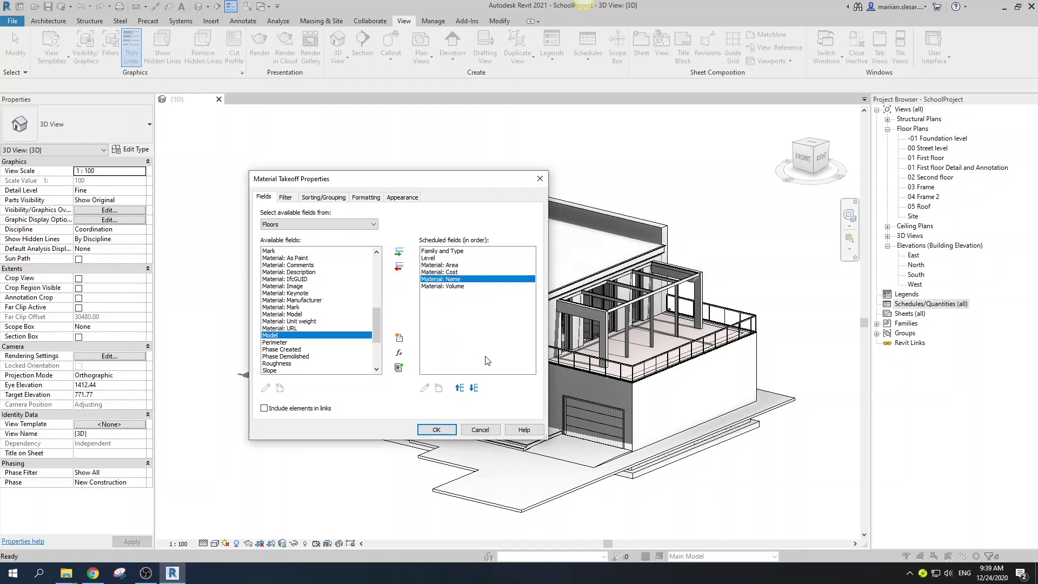
pyautogui.click(460, 388)
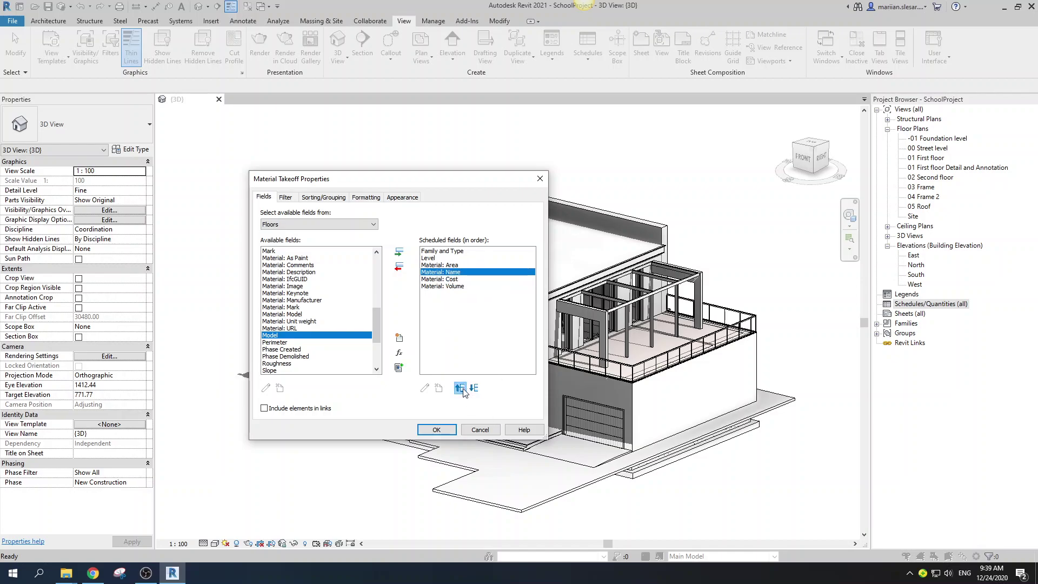
pyautogui.click(460, 389)
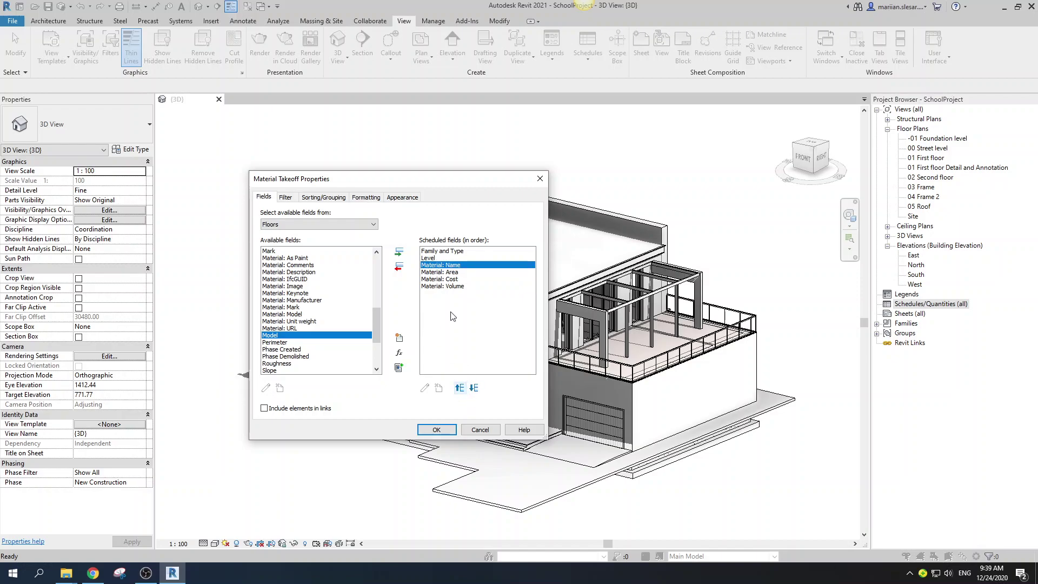
pyautogui.click(467, 273)
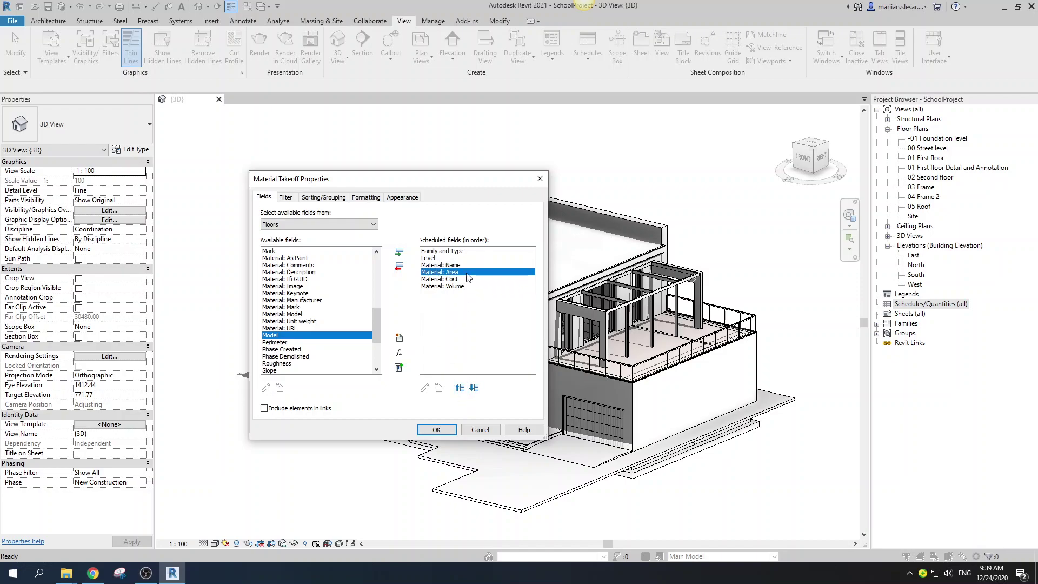
pyautogui.click(466, 286)
pyautogui.click(460, 388)
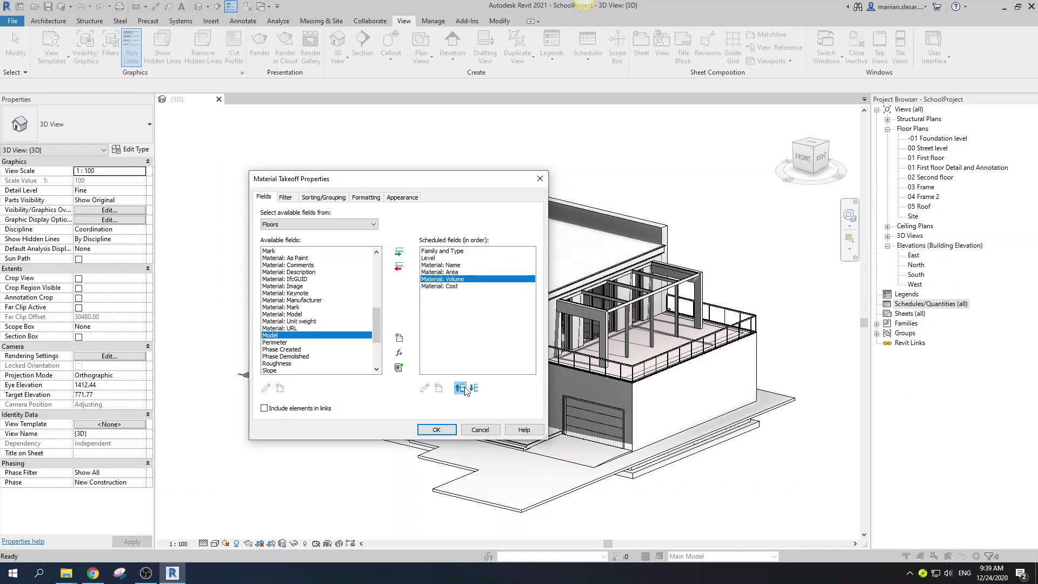
pyautogui.click(455, 287)
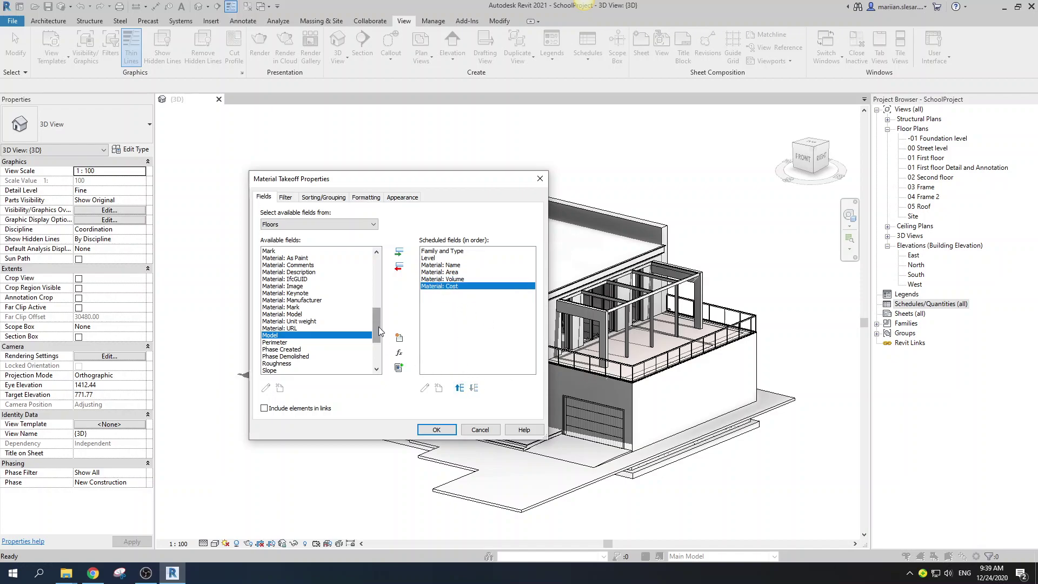
# Add the Cost field at the end of the scheduled fields and create the floor material takeoff
pyautogui.moveTo(382, 330); pyautogui.dragTo(380, 365)
pyautogui.scroll(6, 317, 333)
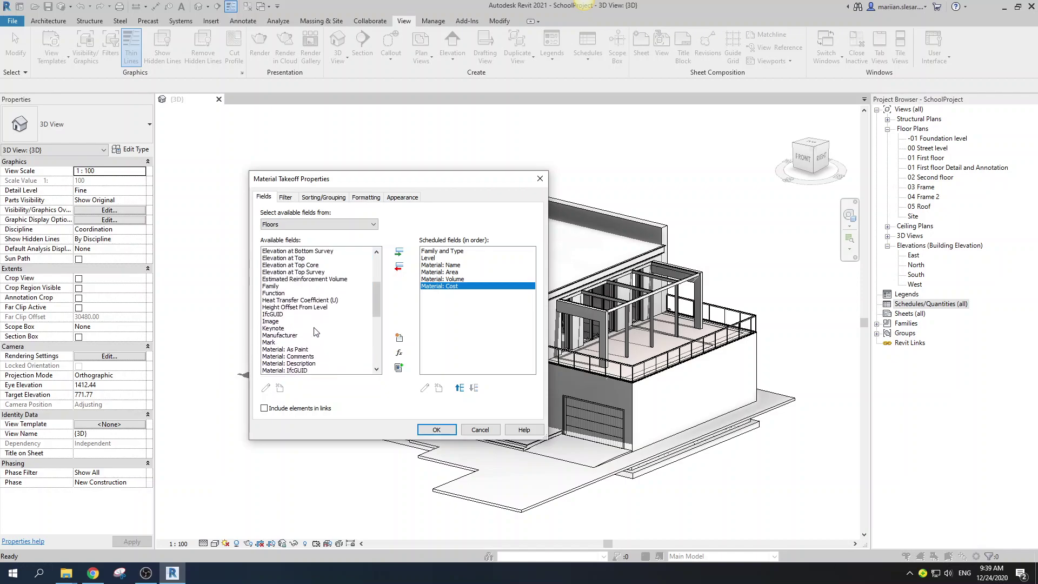
pyautogui.moveTo(377, 302); pyautogui.dragTo(377, 275)
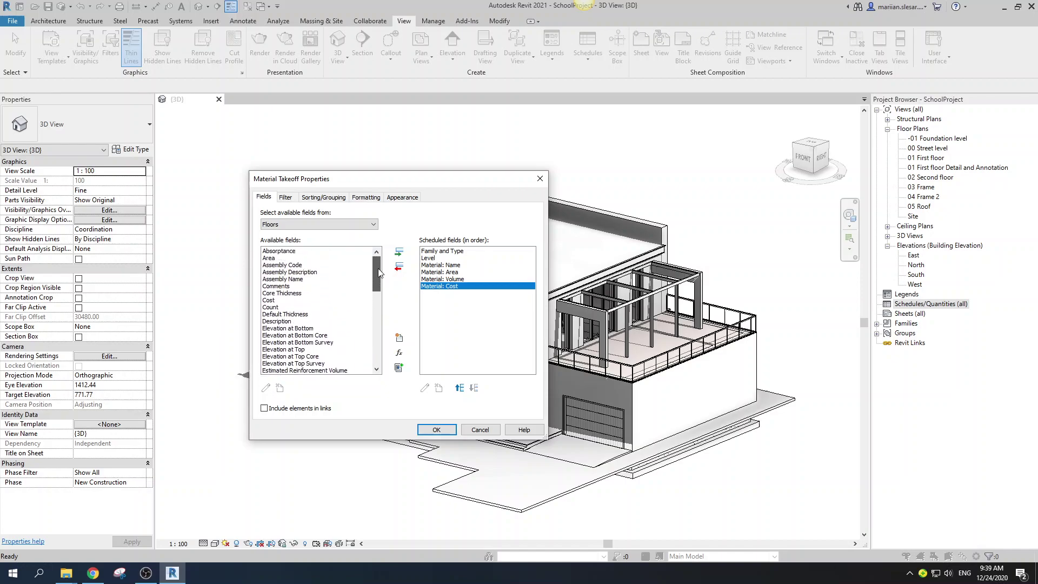
pyautogui.click(283, 301)
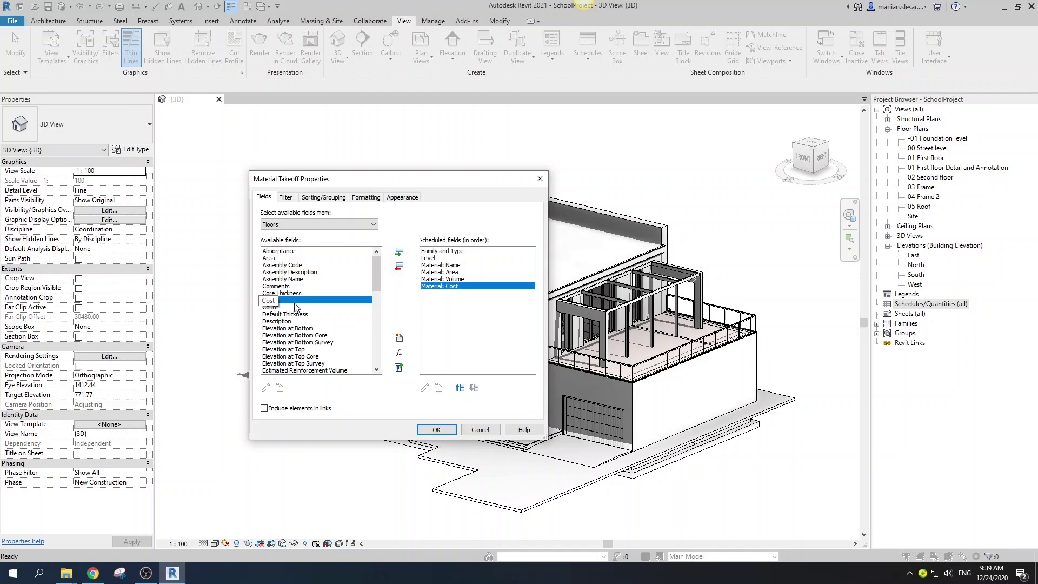
pyautogui.click(398, 252)
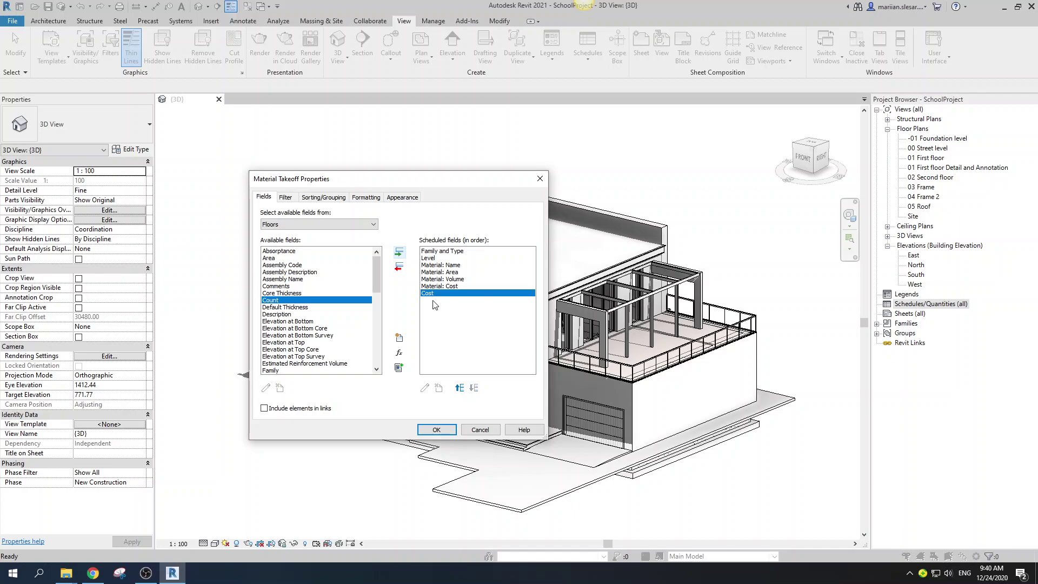
pyautogui.click(438, 430)
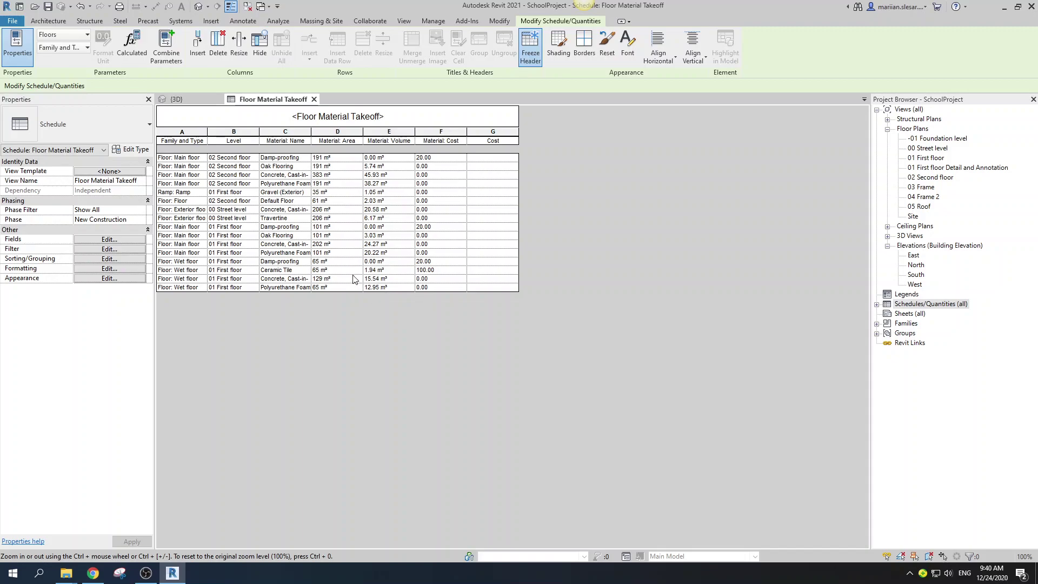
# Select the Default Floor material row, check its floor in the 3D view, and return to the takeoff schedule
pyautogui.click(289, 202)
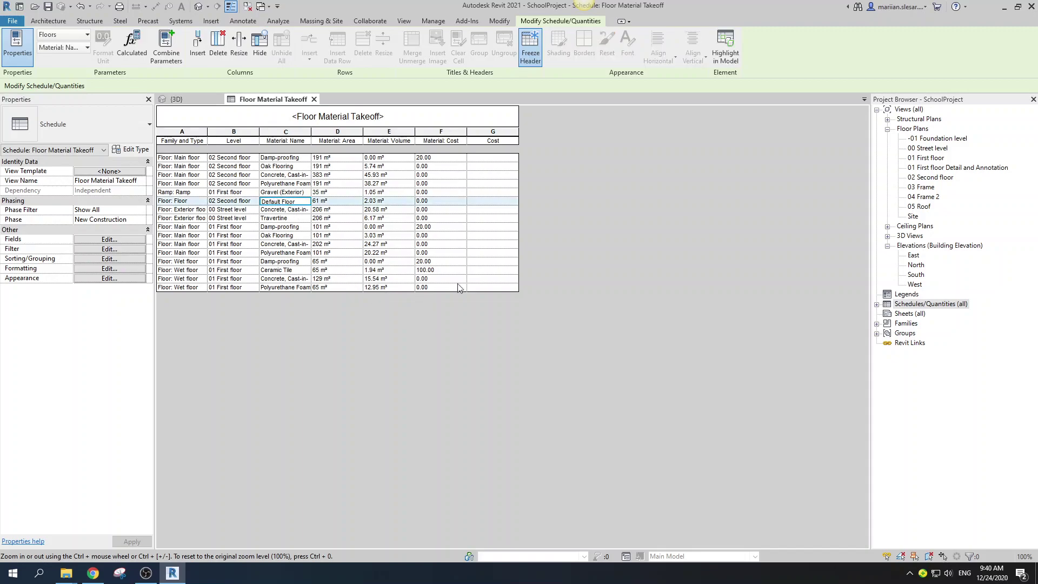
pyautogui.click(193, 103)
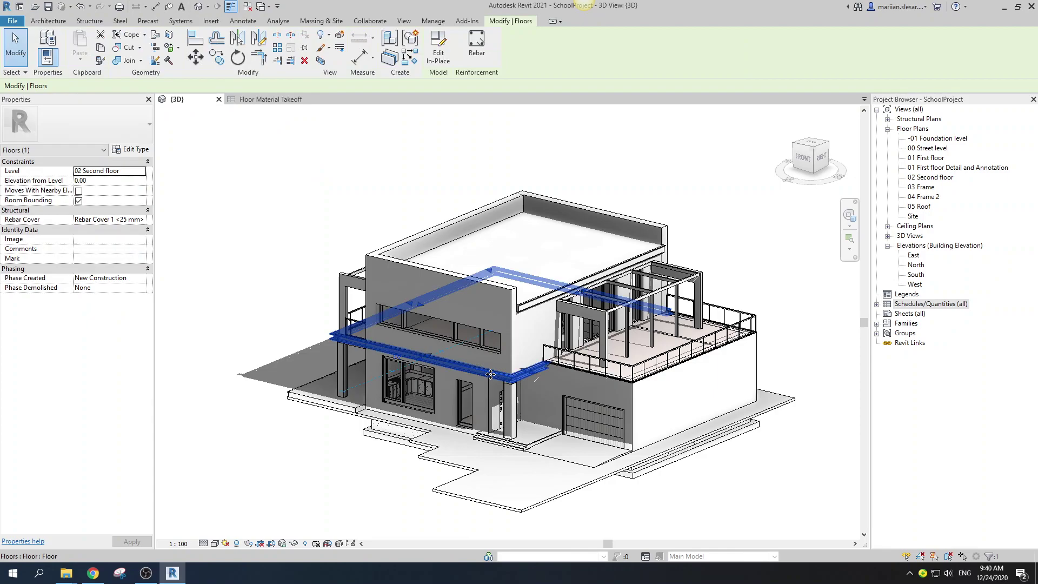
pyautogui.click(273, 99)
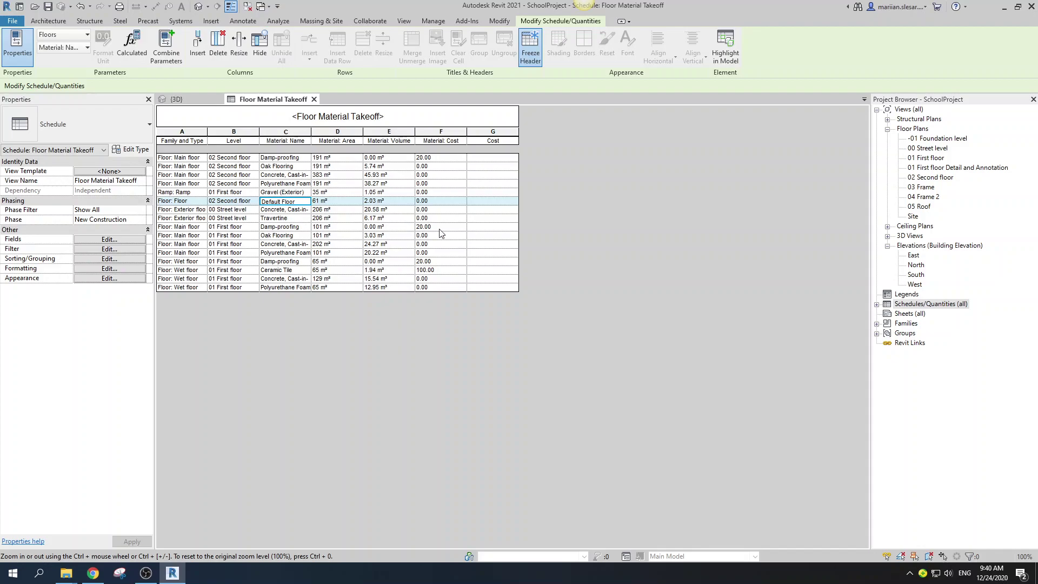
# Filter the takeoff to rows whose Material: Name does not contain "Default"
pyautogui.click(119, 250)
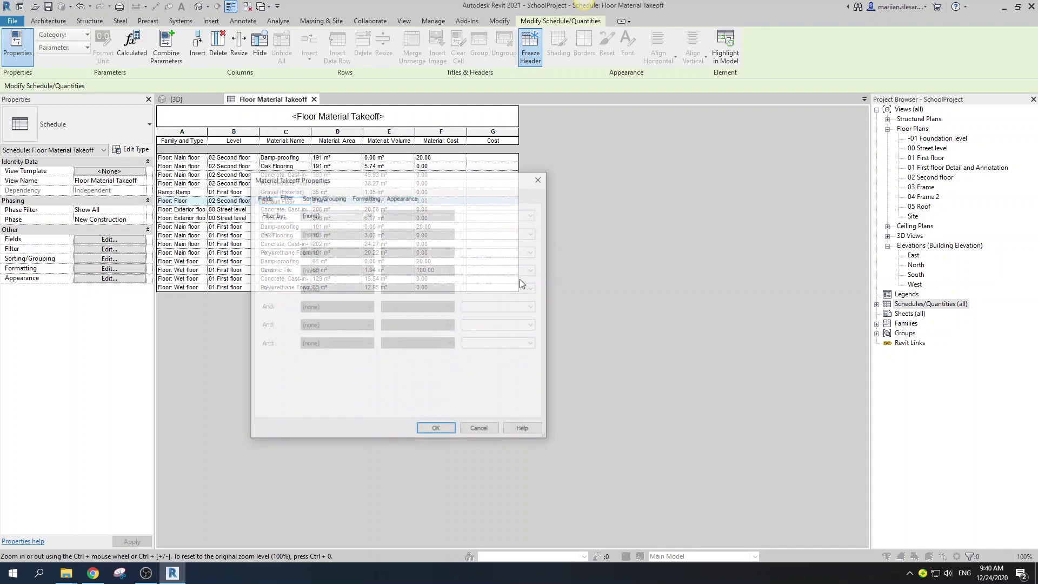
pyautogui.click(509, 246)
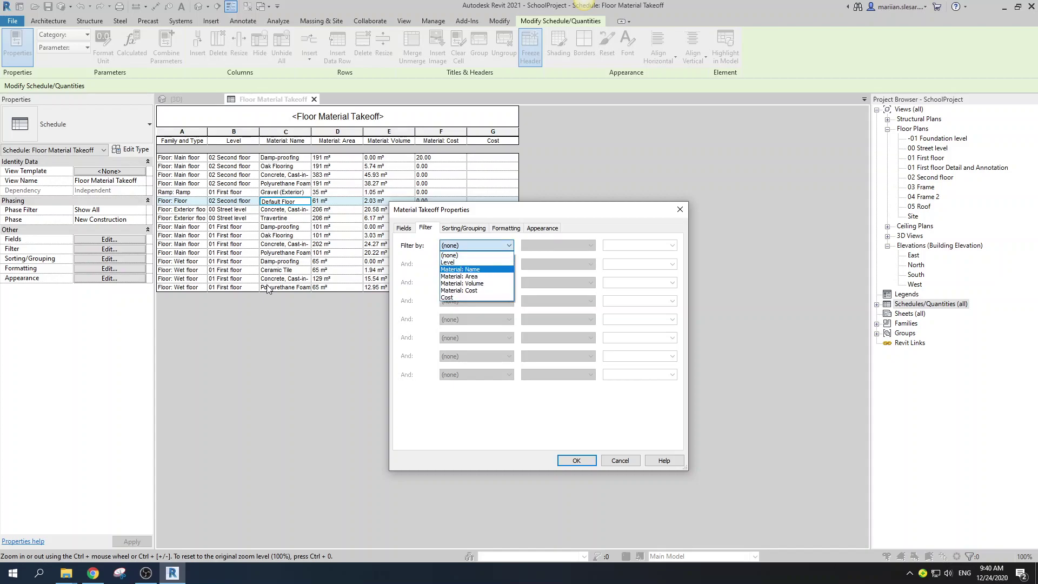
pyautogui.click(489, 269)
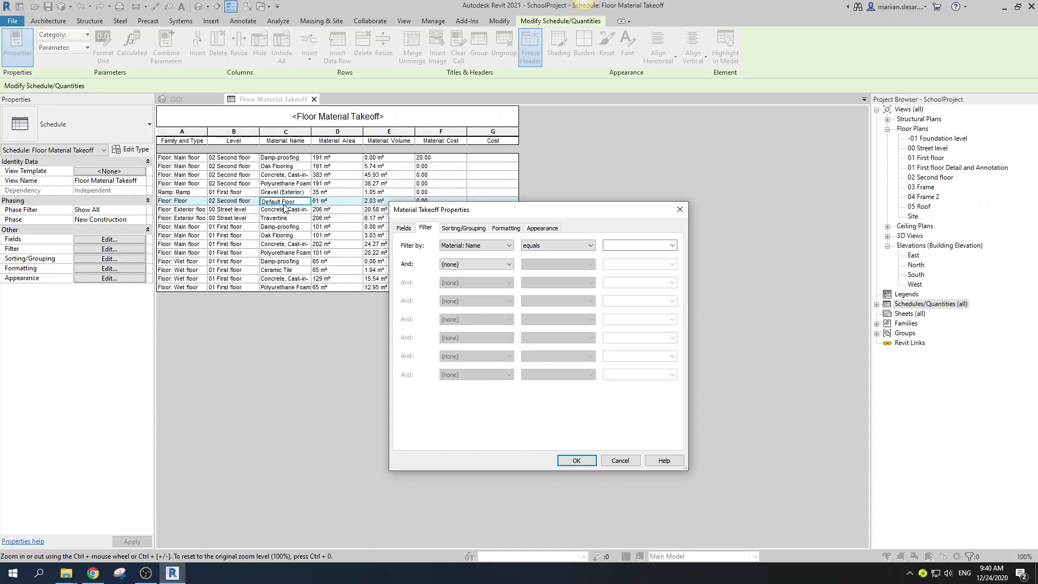
pyautogui.click(569, 247)
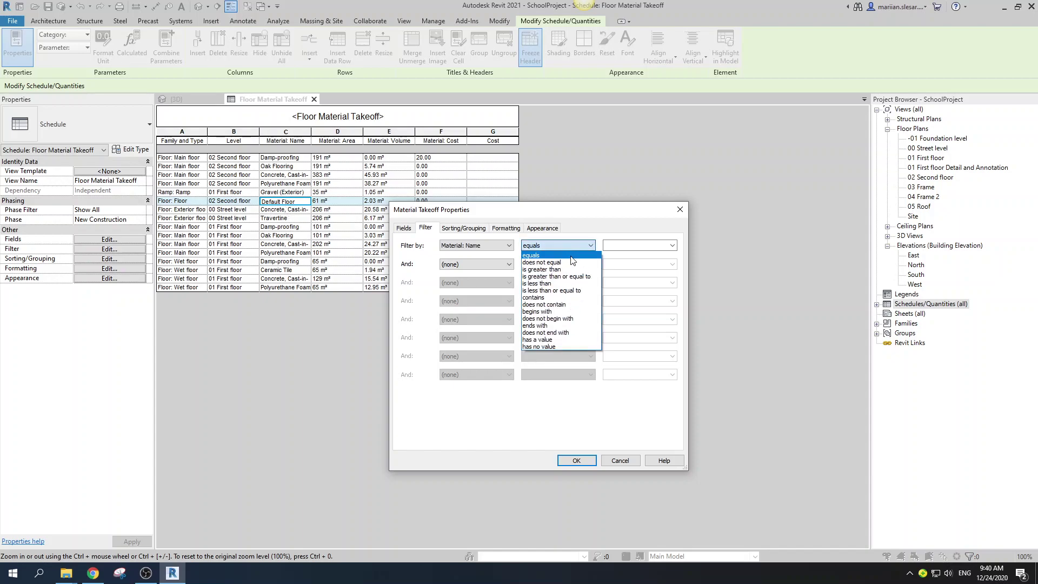
pyautogui.click(543, 304)
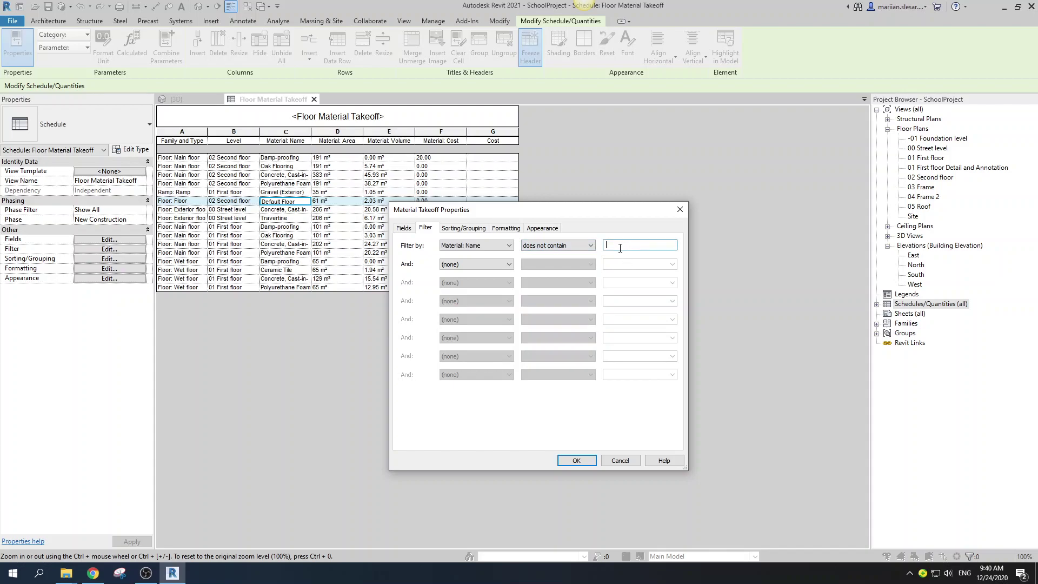
pyautogui.write('Default')
pyautogui.click(578, 459)
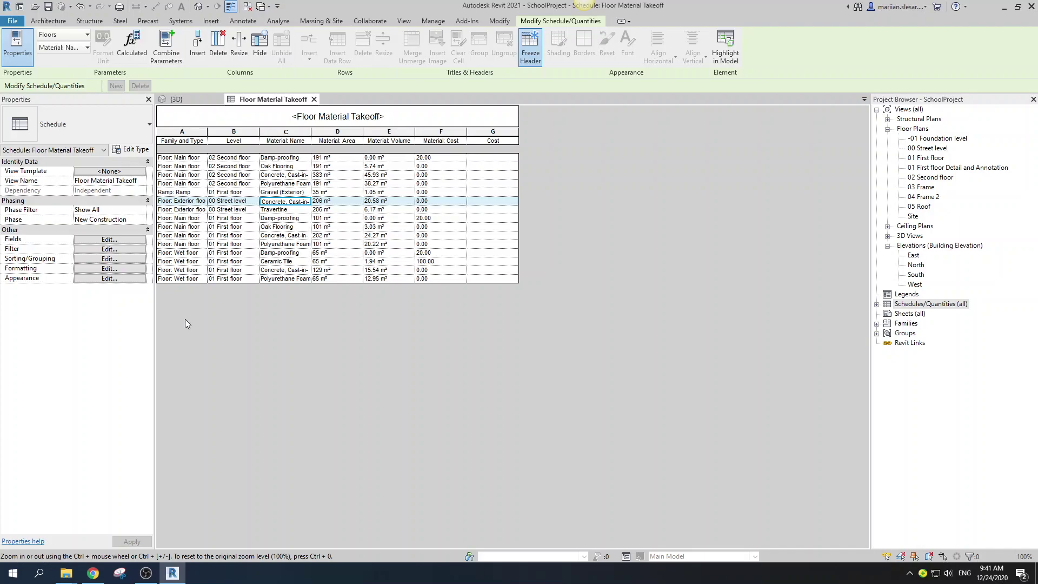
# Sort the takeoff ascending by Material: Name with a header, a blank line, and a footer showing title, count and totals
pyautogui.click(110, 259)
pyautogui.moveTo(506, 212); pyautogui.dragTo(529, 201)
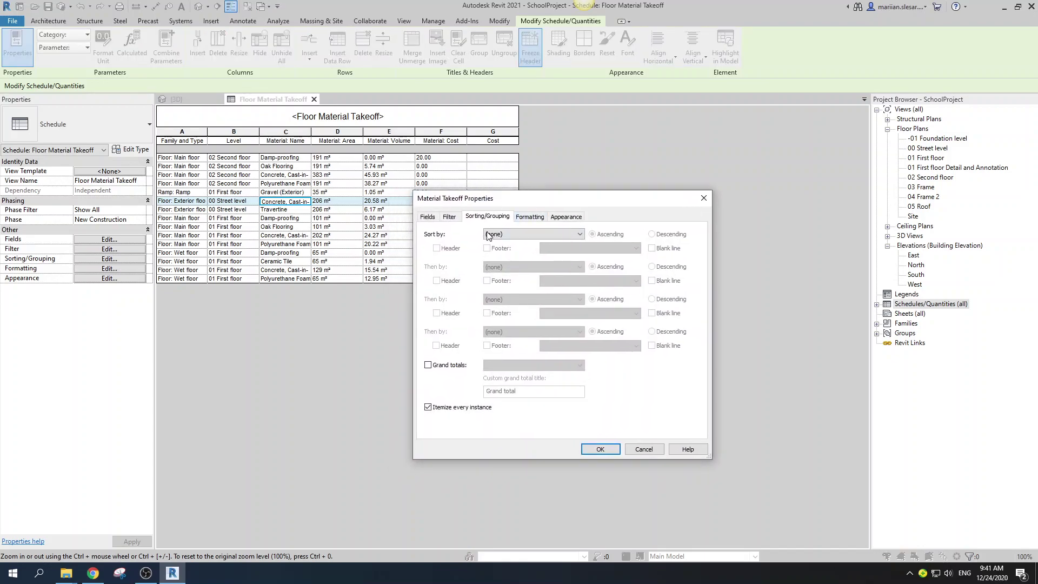
pyautogui.click(529, 233)
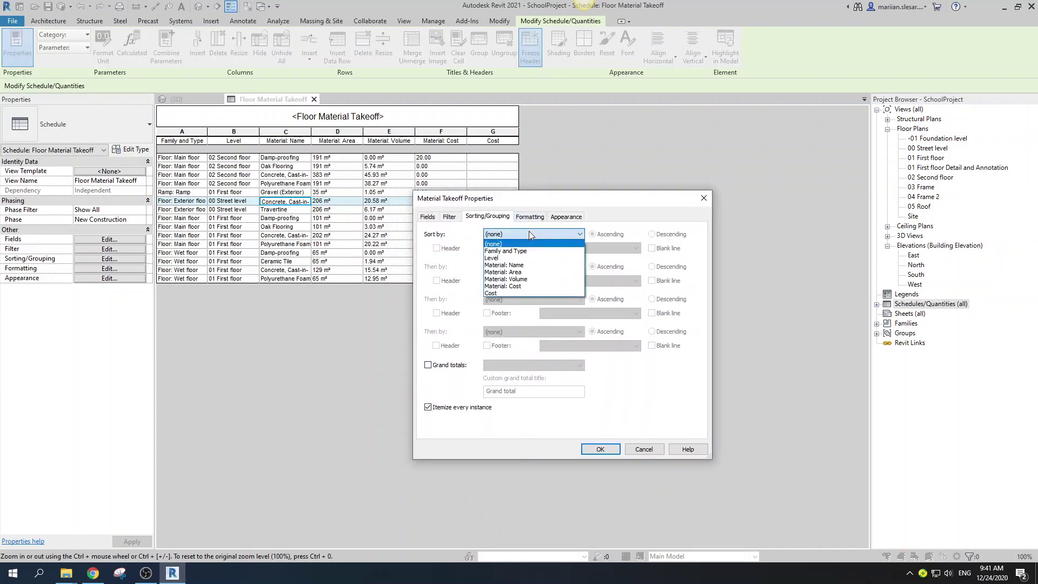
pyautogui.click(529, 265)
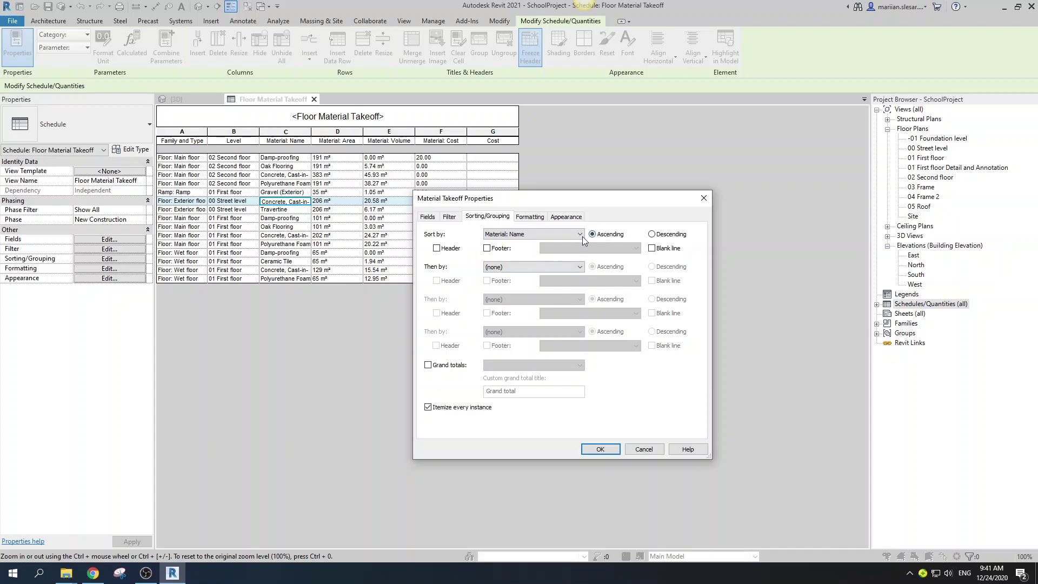
pyautogui.moveTo(566, 200); pyautogui.dragTo(555, 210)
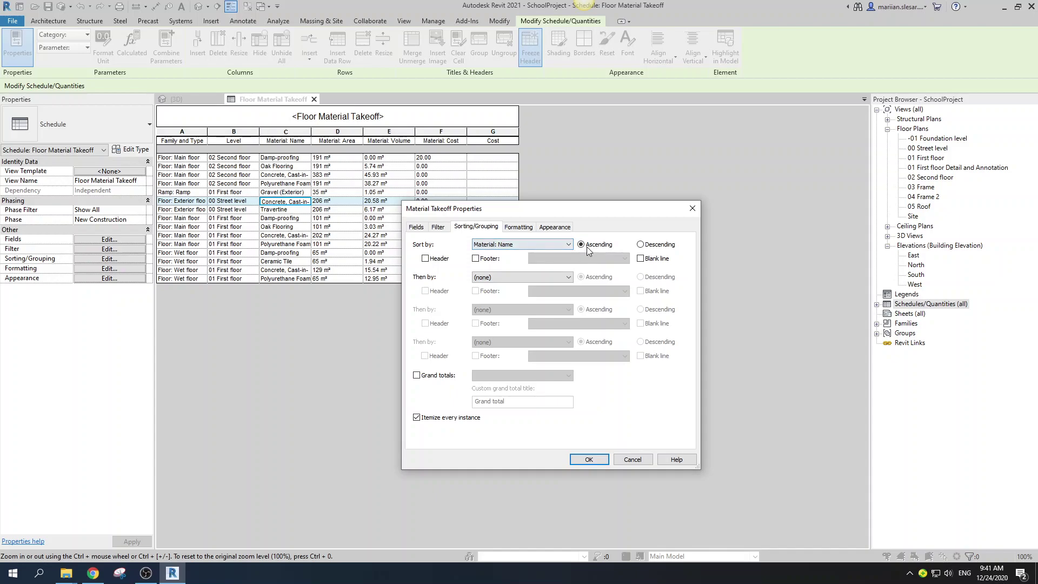
pyautogui.click(426, 259)
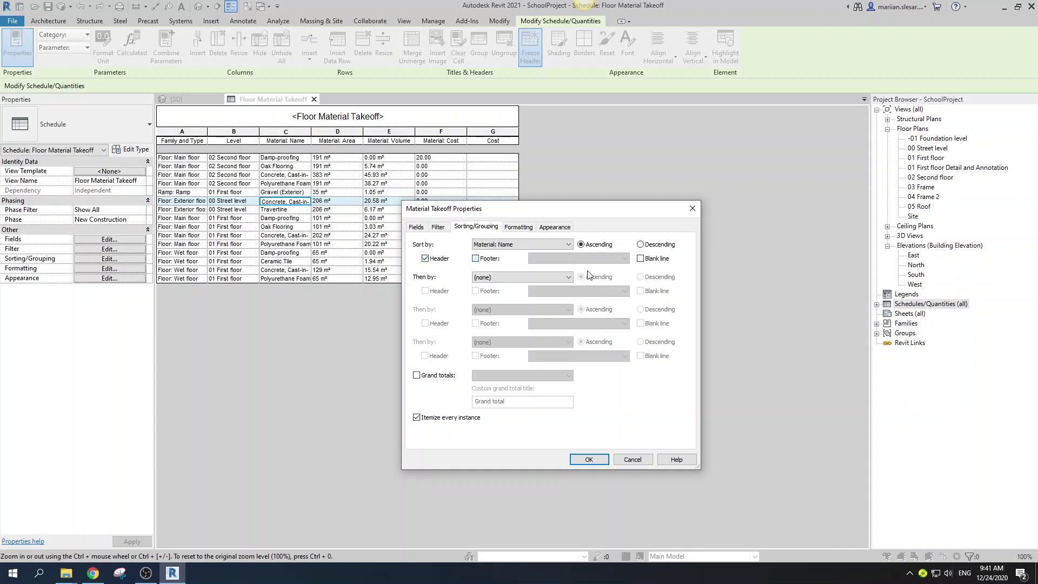
pyautogui.click(476, 259)
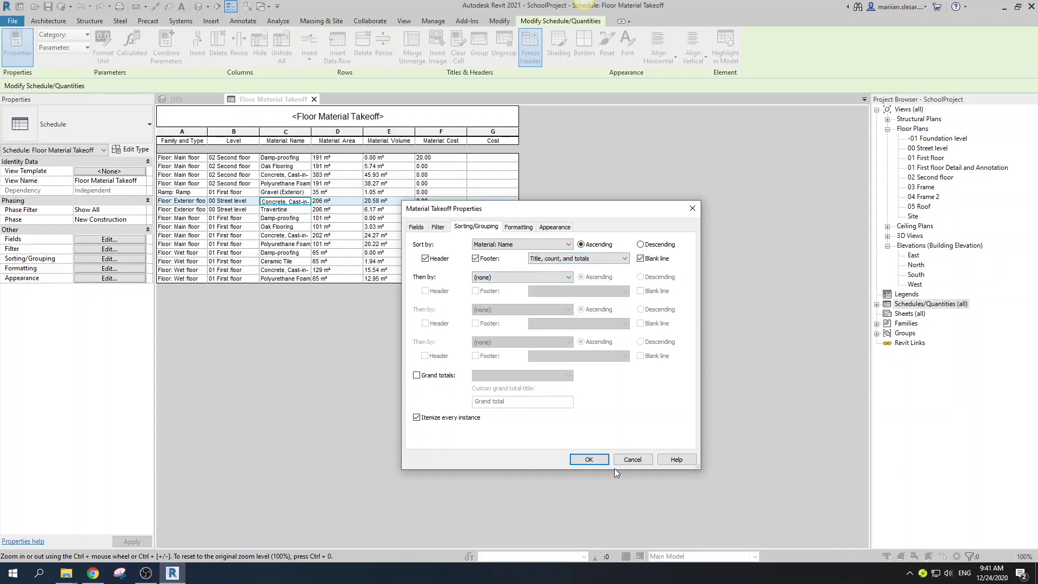
pyautogui.click(595, 462)
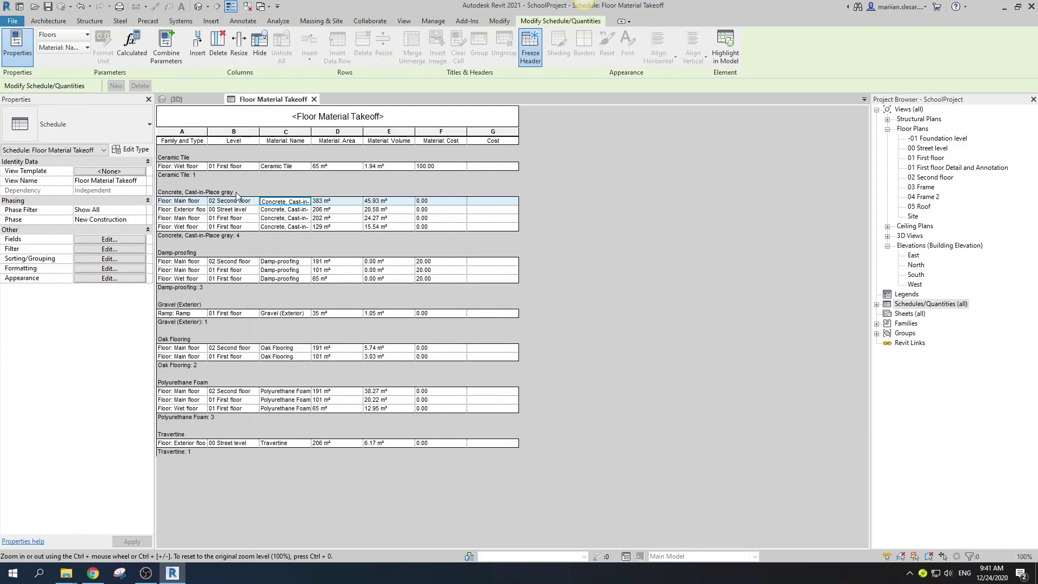
# Add grand totals with title, count and totals to the floor material takeoff
pyautogui.click(116, 260)
pyautogui.moveTo(521, 211); pyautogui.dragTo(625, 155)
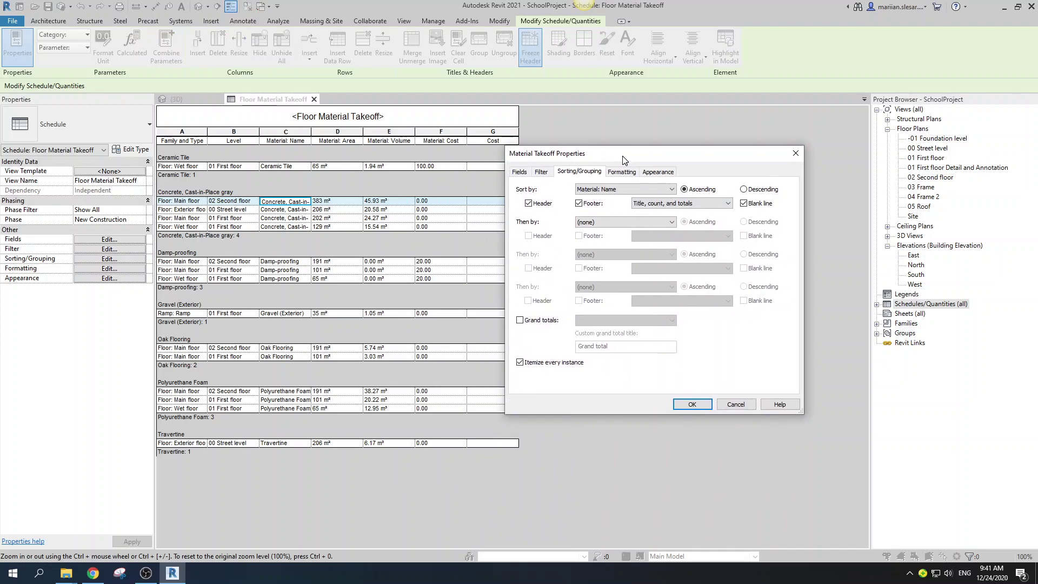
pyautogui.click(520, 320)
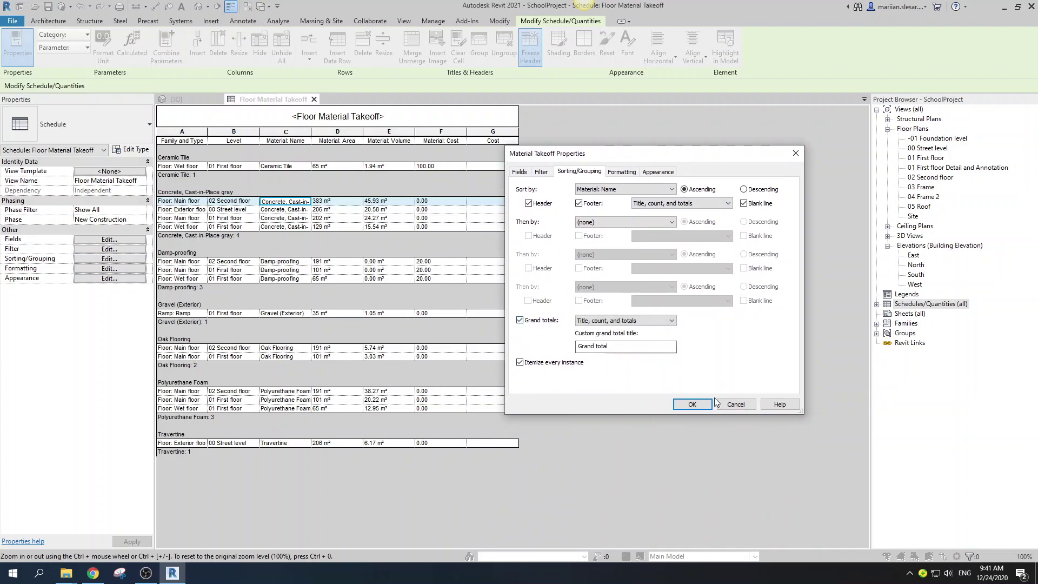
pyautogui.click(684, 407)
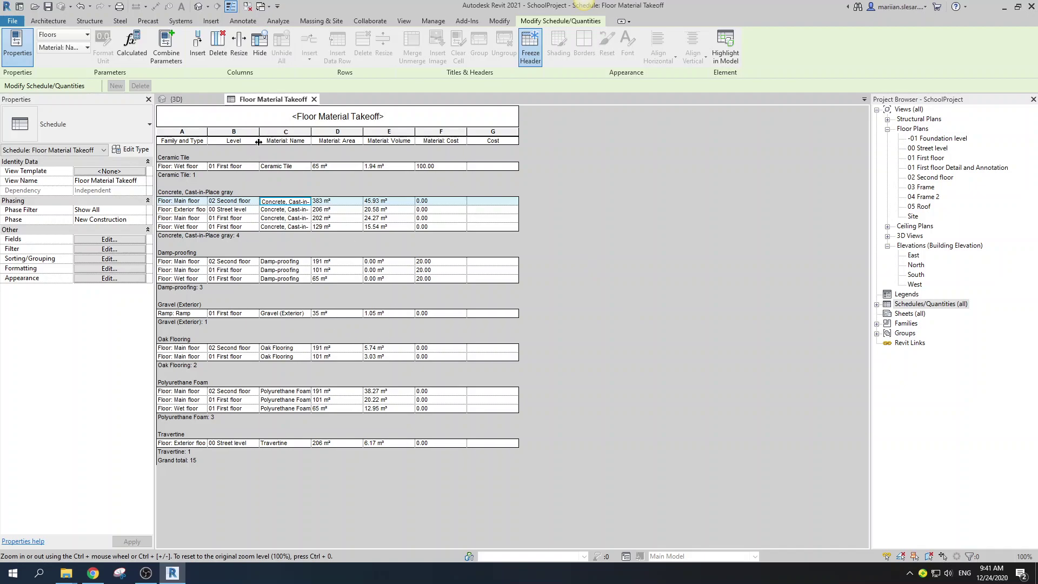
# Widen the takeoff's Level column and select the Material: Cost cell of the Ceramic Tile row
pyautogui.moveTo(259, 137); pyautogui.dragTo(273, 138)
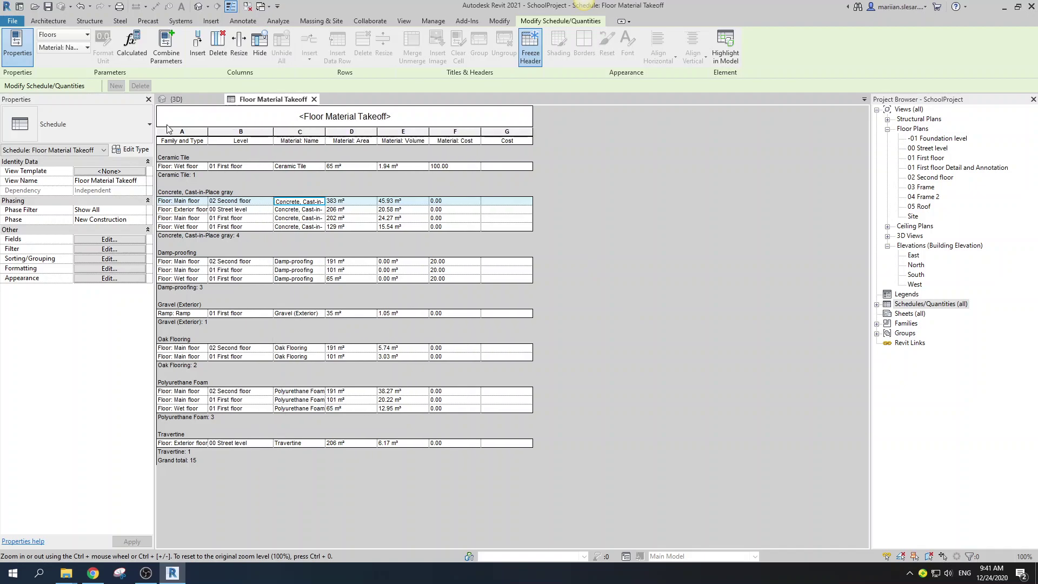
pyautogui.click(204, 201)
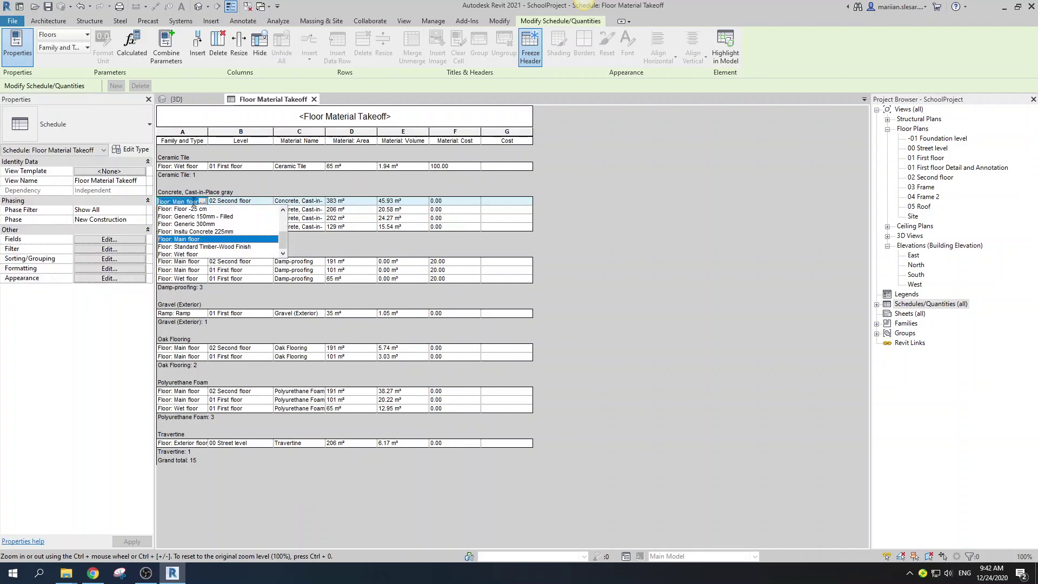
pyautogui.press('Escape')
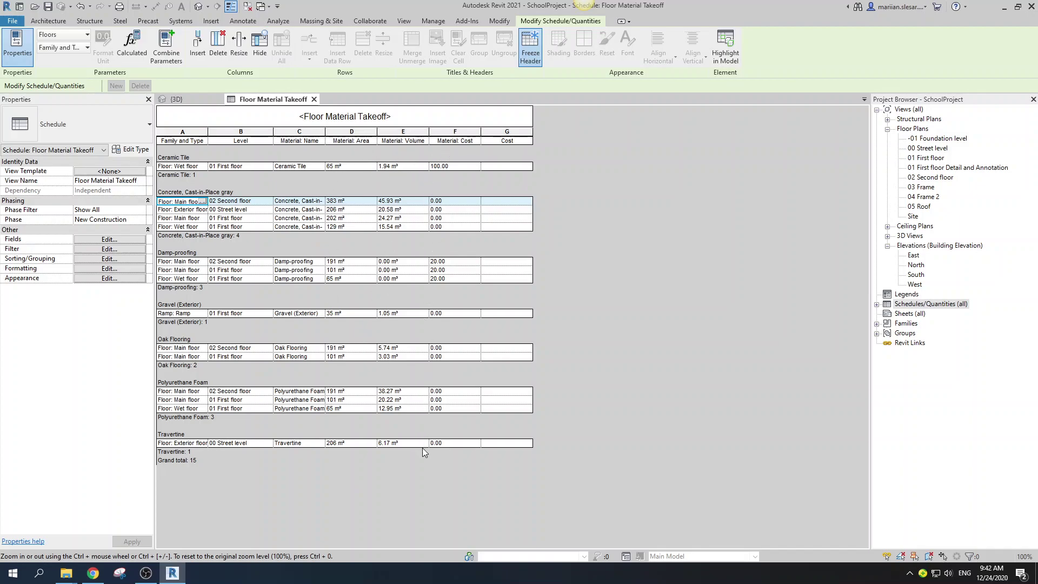
pyautogui.click(462, 166)
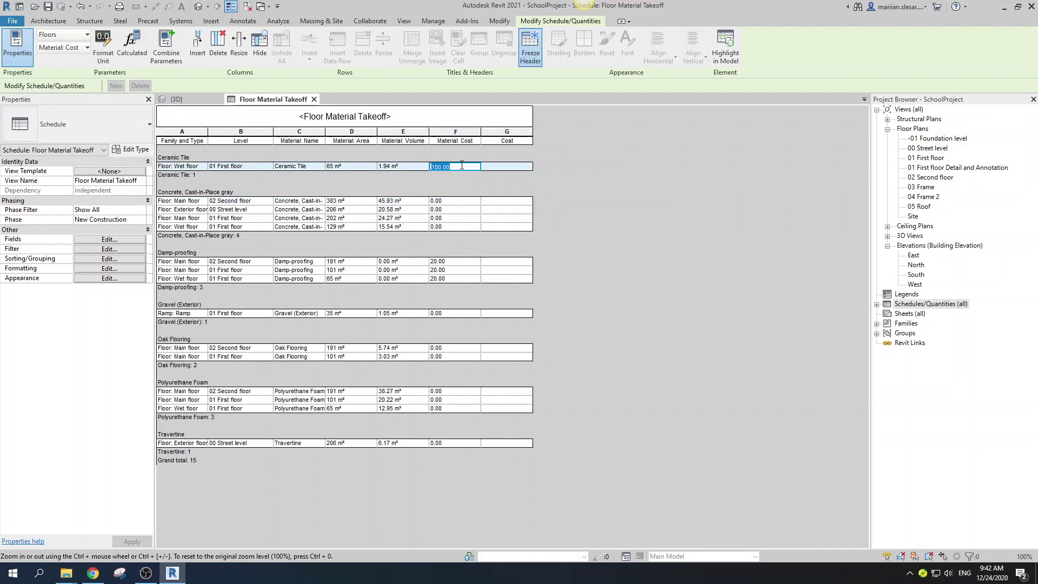
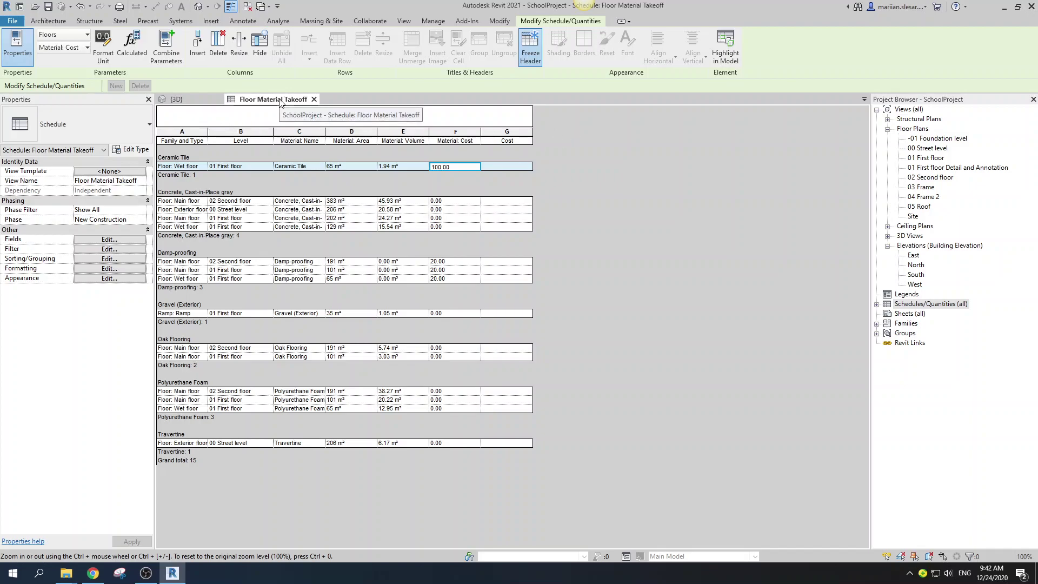
# Try the takeoff schedule as a floating window beside the 3D view and dock it again
pyautogui.moveTo(279, 103); pyautogui.dragTo(597, 253)
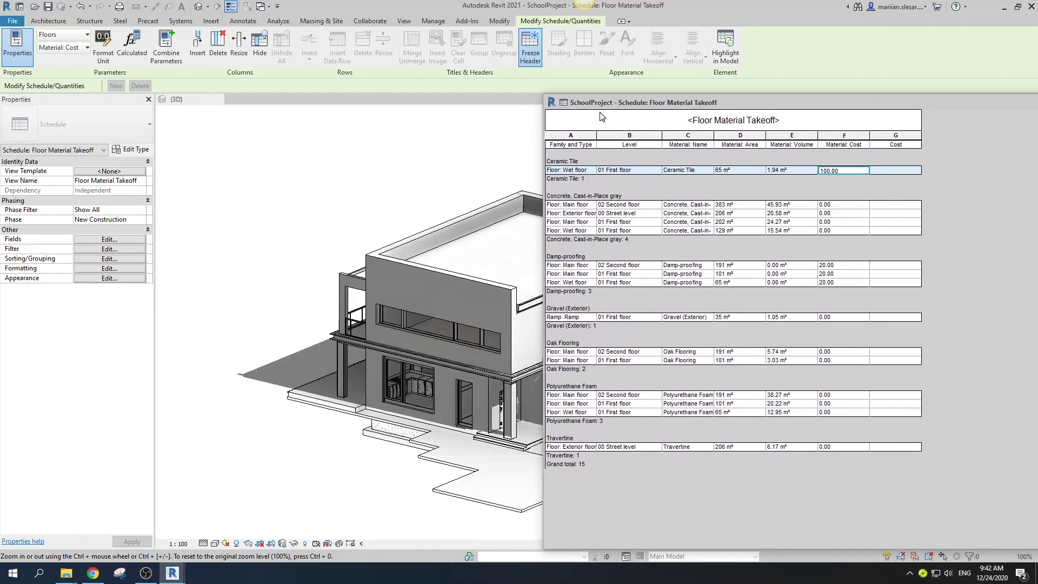
pyautogui.scroll(-4, 375, 278)
pyautogui.click(457, 333)
pyautogui.click(456, 334)
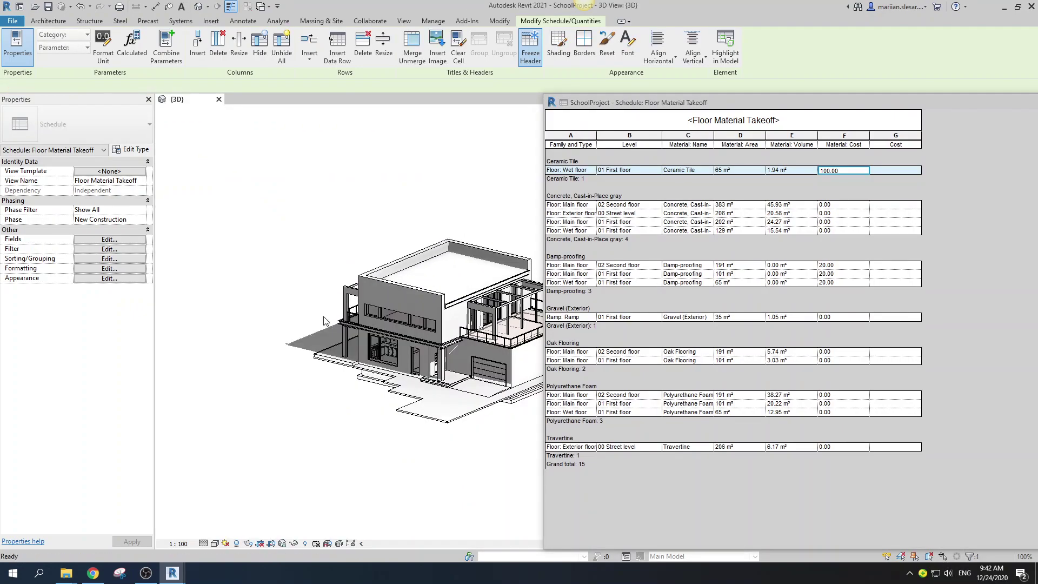
pyautogui.moveTo(457, 334); pyautogui.dragTo(356, 332, button='middle')
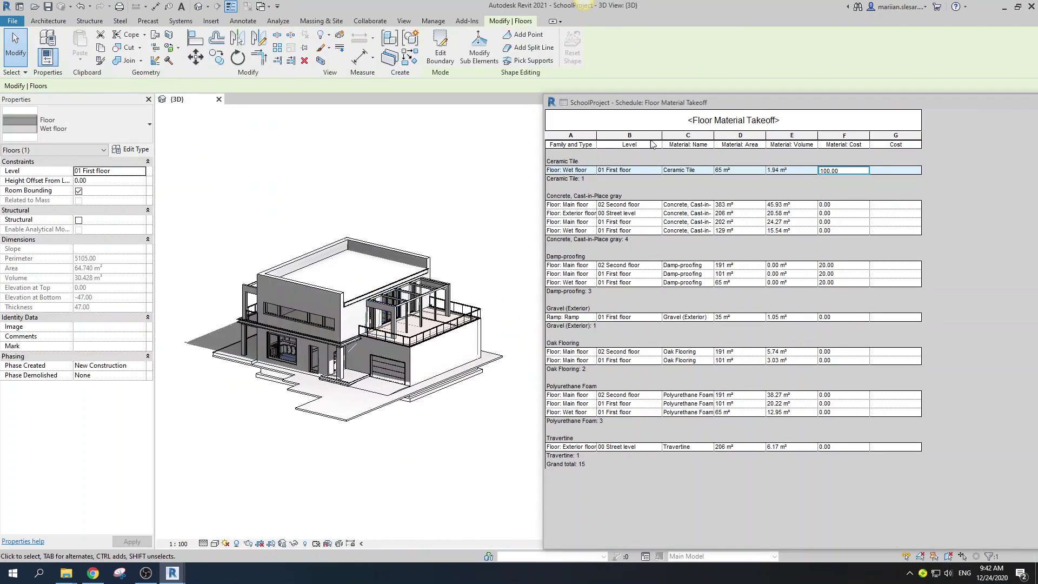
pyautogui.moveTo(638, 110); pyautogui.dragTo(323, 98)
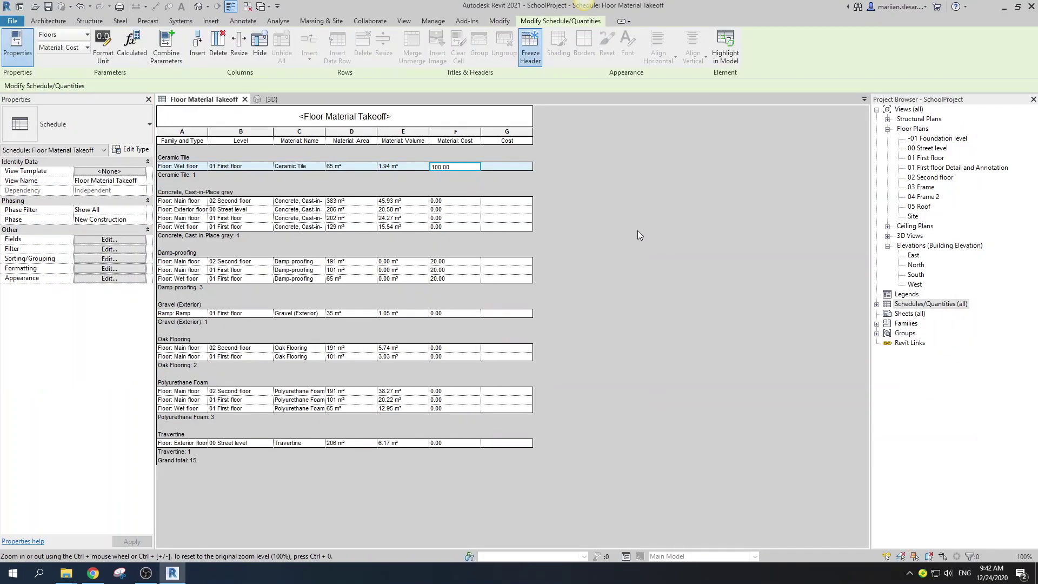
pyautogui.write('wtwt')
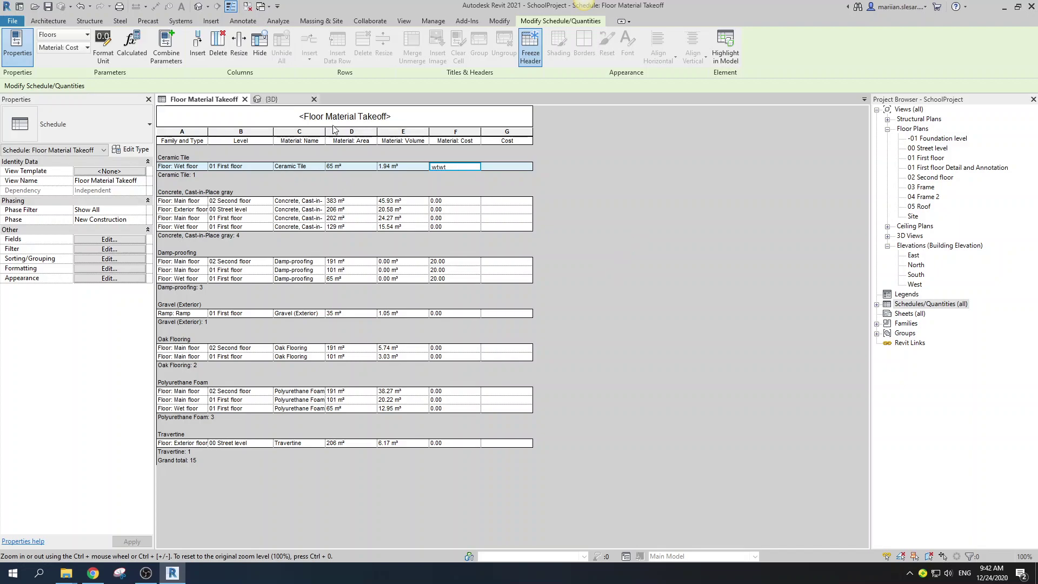
pyautogui.press('BackSpace')
pyautogui.press('BackSpace')
pyautogui.press('BackSpace')
pyautogui.press('BackSpace')
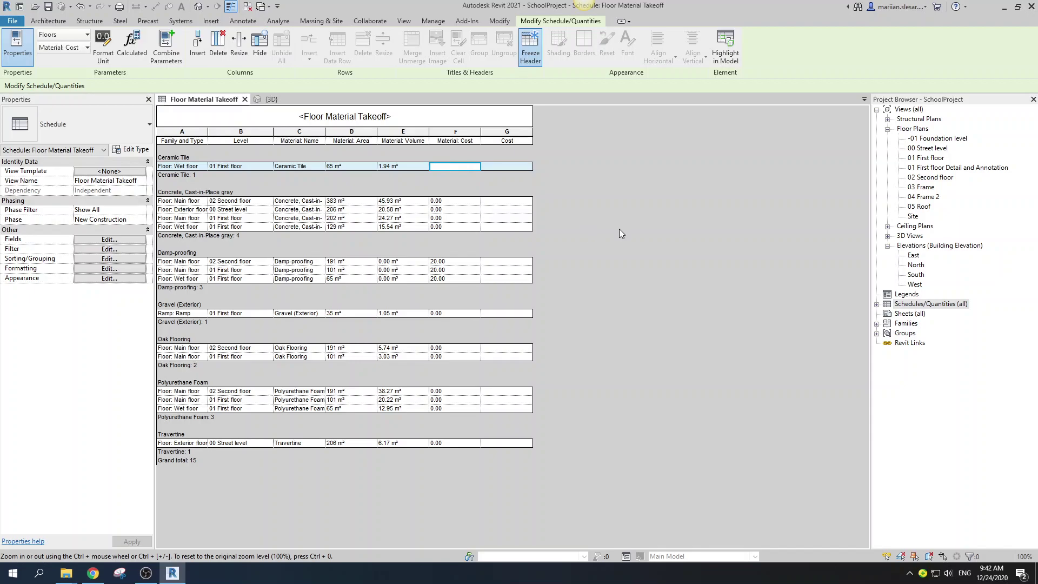
# Tile the 3D view and the Floor Material Takeoff side by side, with enough width to show every schedule column
pyautogui.click(266, 99)
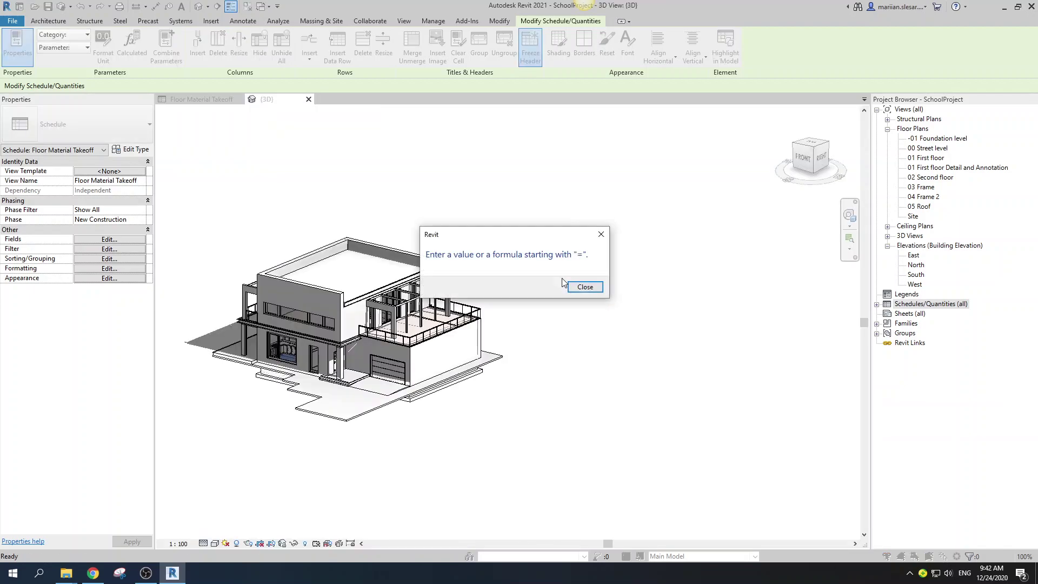
pyautogui.click(586, 294)
pyautogui.press('w')
pyautogui.press('t')
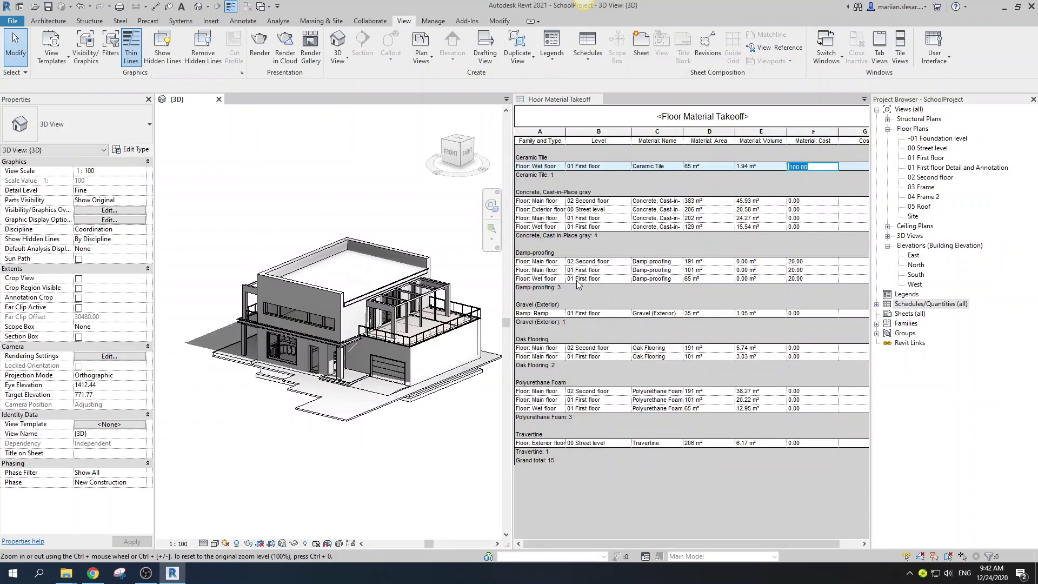
pyautogui.scroll(-3, 275, 273)
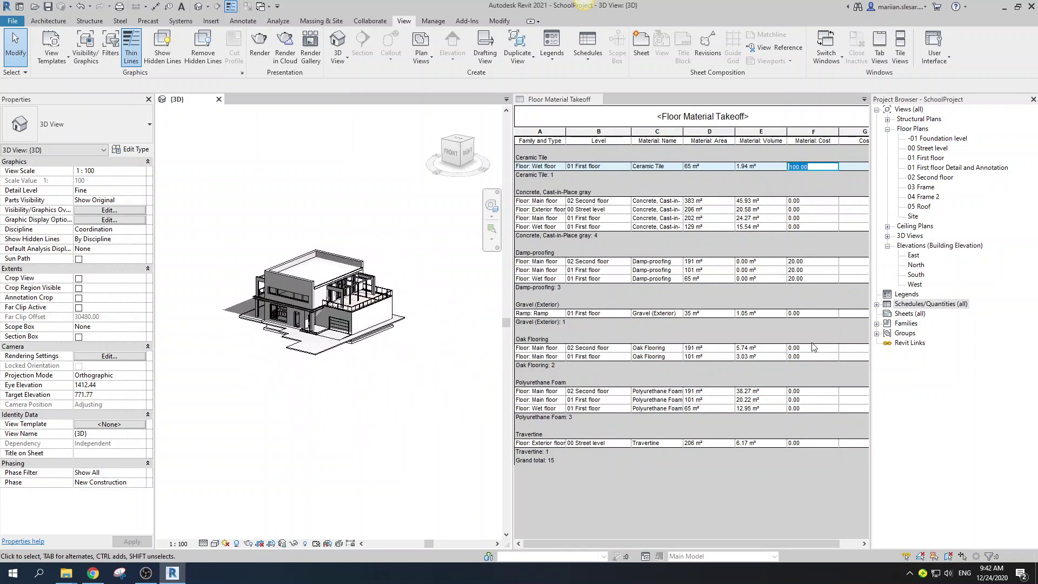
pyautogui.click(767, 488)
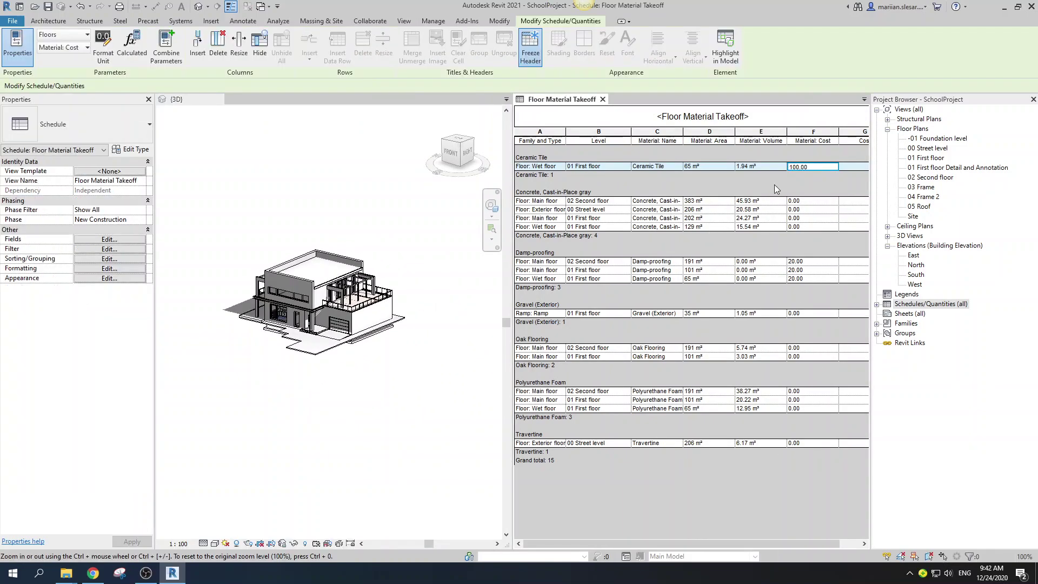
pyautogui.moveTo(871, 152); pyautogui.dragTo(925, 155)
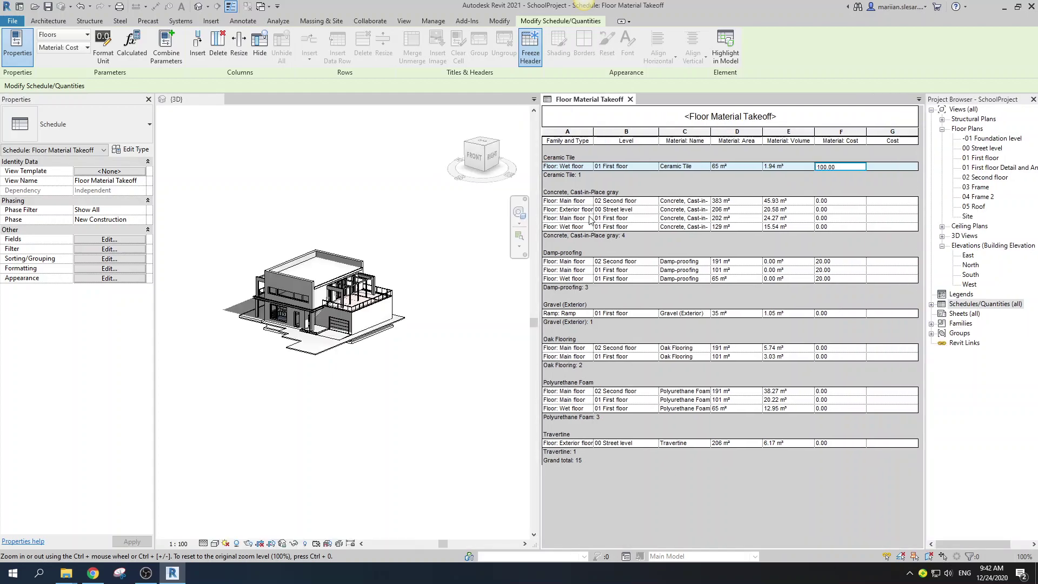
# Check in the 3D view which floors the second-floor Main floor and first-floor Wet floor concrete rows refer to
pyautogui.scroll(3, 306, 287)
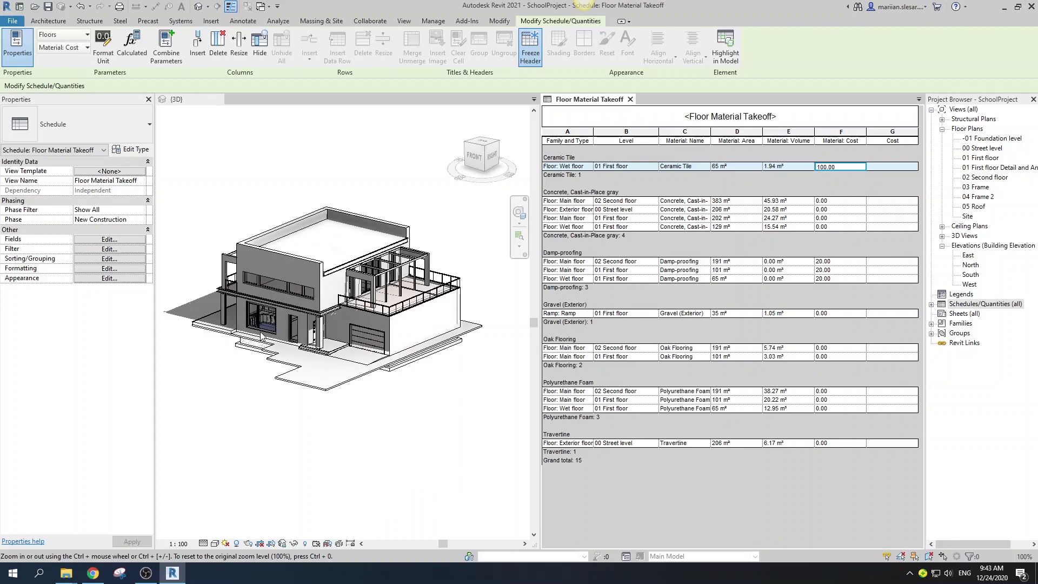
pyautogui.click(630, 202)
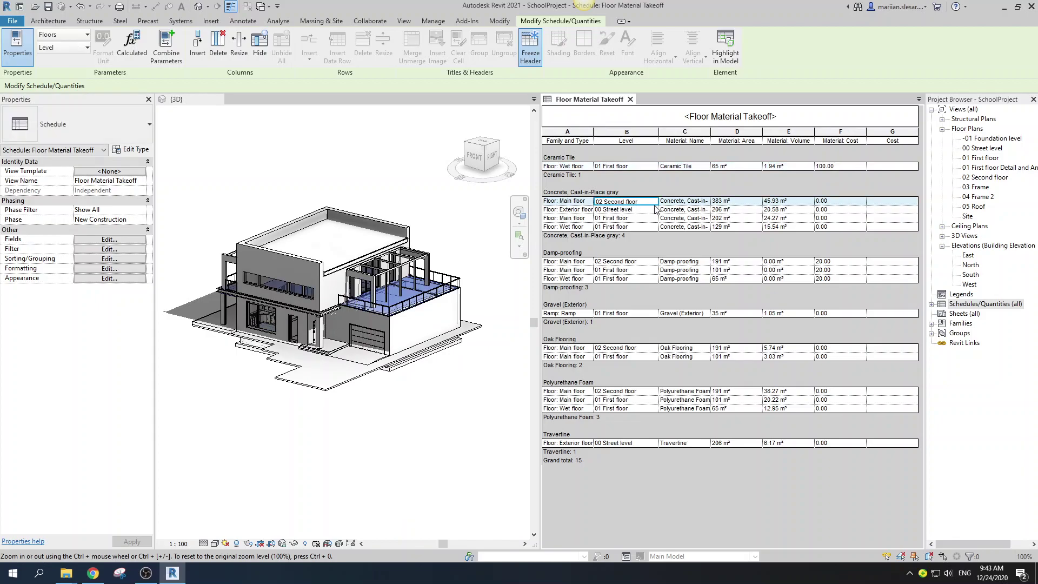
pyautogui.scroll(2, 378, 288)
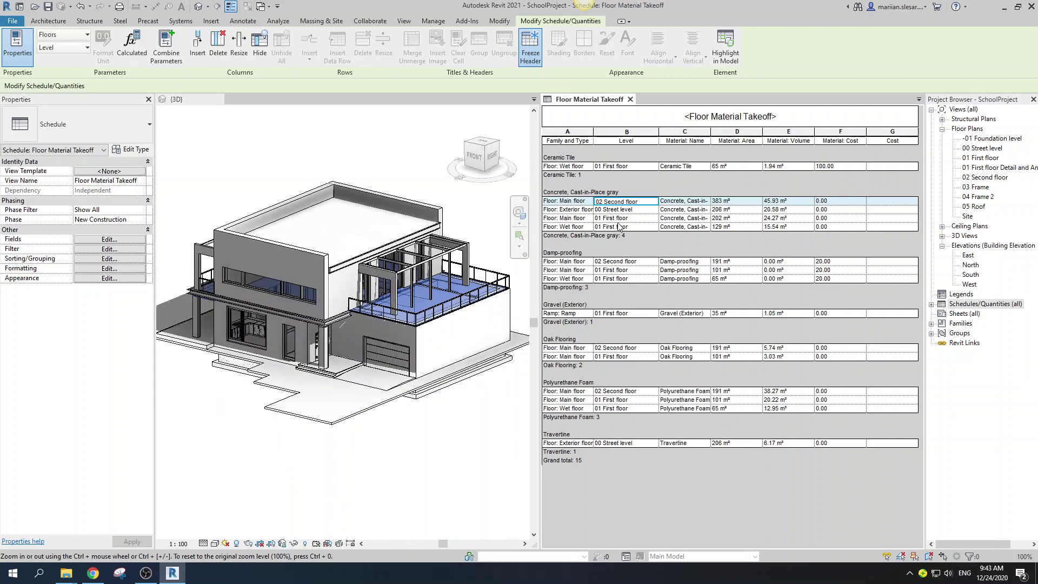
pyautogui.click(574, 227)
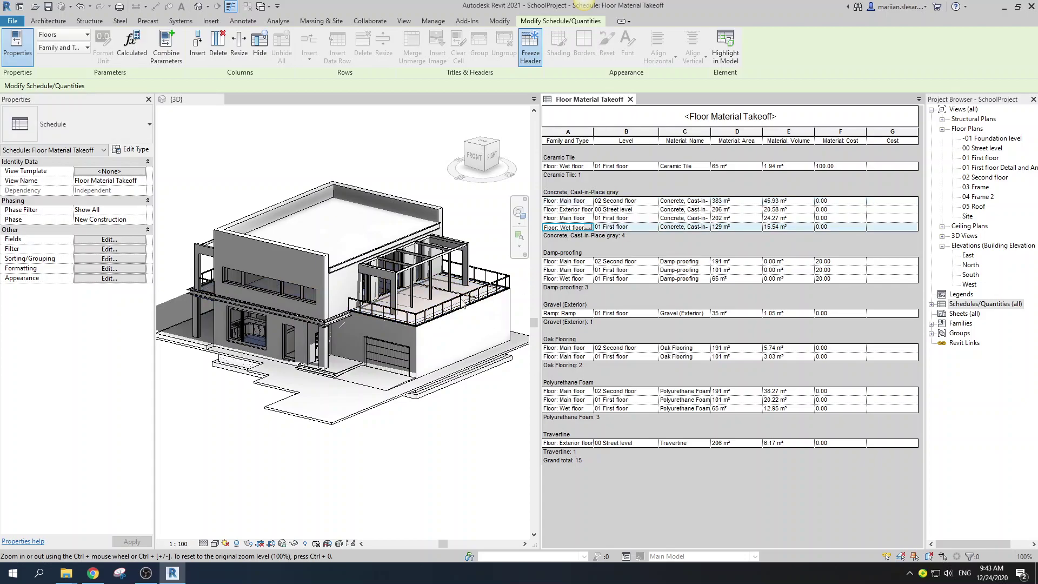
# Set the Cost of the concrete Wet floor row to 100 and apply it to all elements of that floor type
pyautogui.click(885, 226)
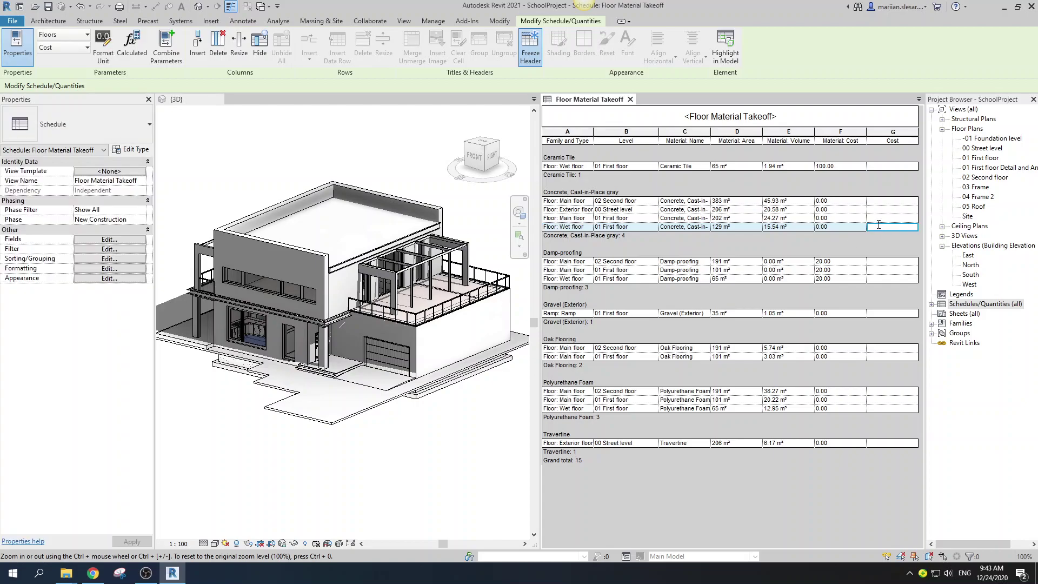
pyautogui.write('10')
pyautogui.press('Return')
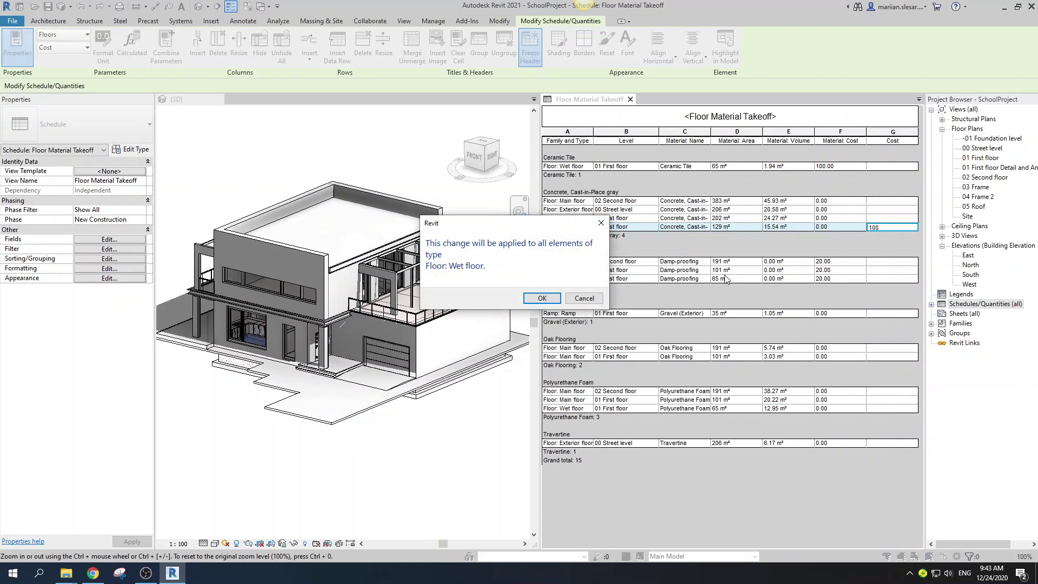
pyautogui.click(536, 298)
# Select the Wet floor in the 3D view and check the Cost value in its type properties
pyautogui.click(254, 344)
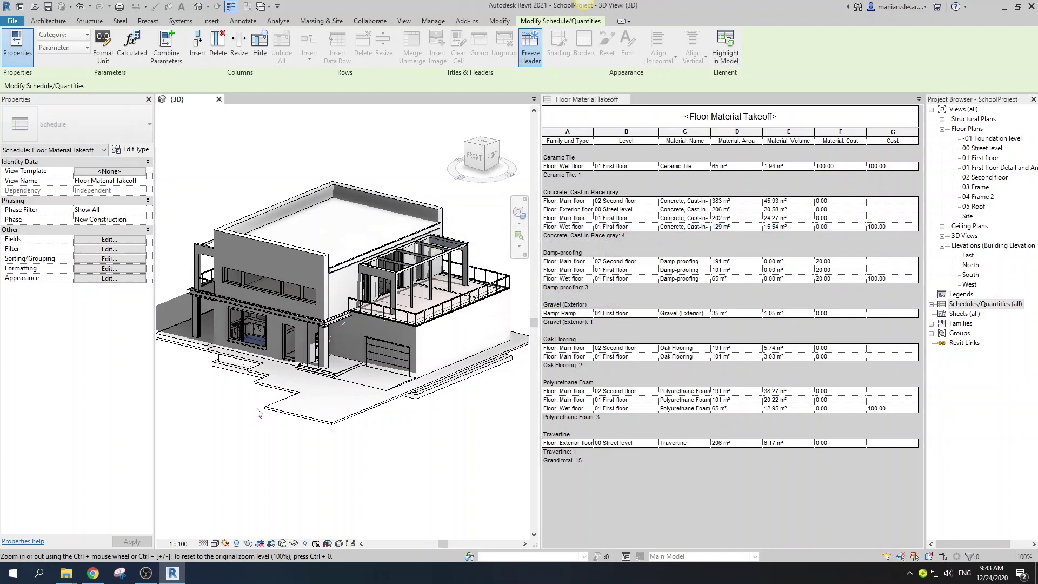
pyautogui.click(253, 345)
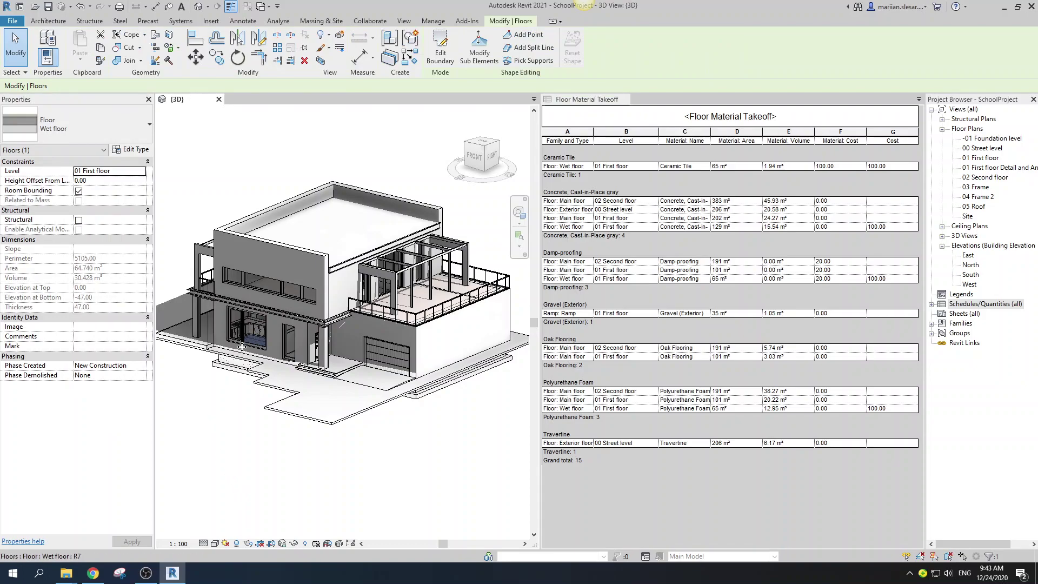
pyautogui.scroll(4, 240, 319)
pyautogui.scroll(-5, 237, 312)
pyautogui.click(131, 149)
pyautogui.moveTo(372, 115); pyautogui.dragTo(274, 95)
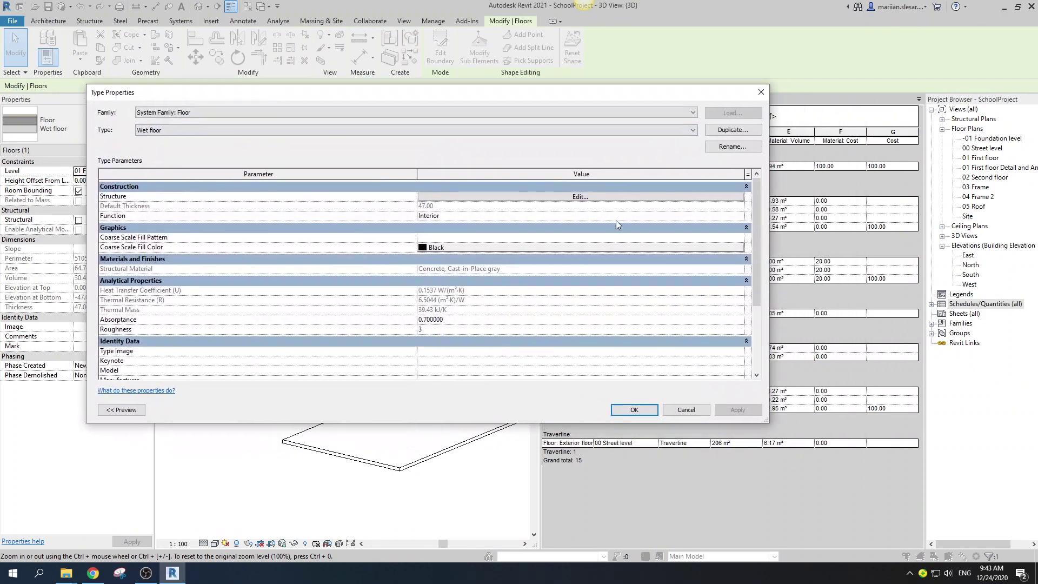
pyautogui.moveTo(757, 298); pyautogui.dragTo(764, 362)
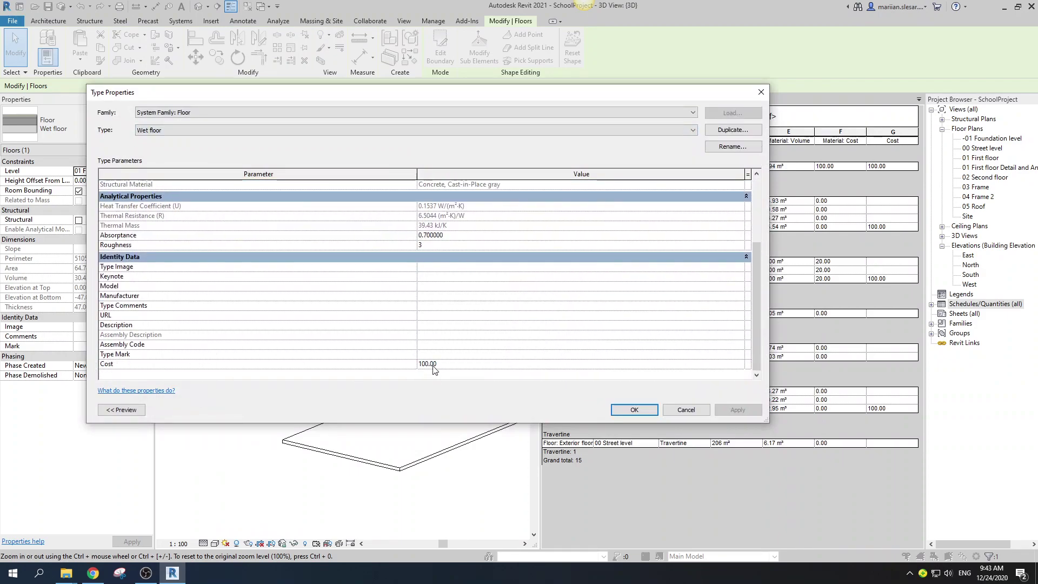
pyautogui.click(634, 410)
pyautogui.scroll(-2, 219, 324)
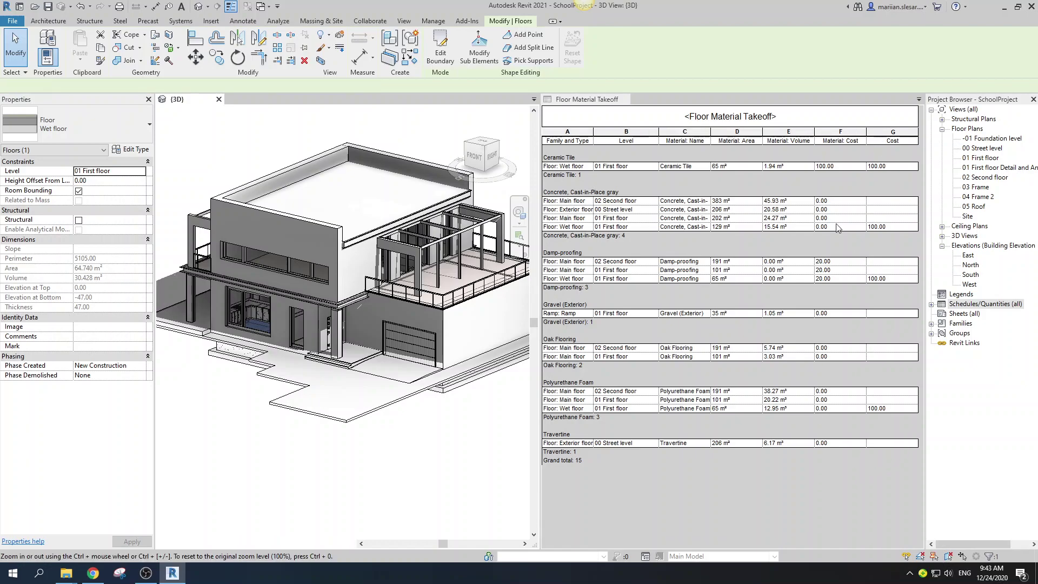
# Close the 3D view and remove the Cost field from the Floor Material Takeoff's scheduled fields
pyautogui.click(877, 141)
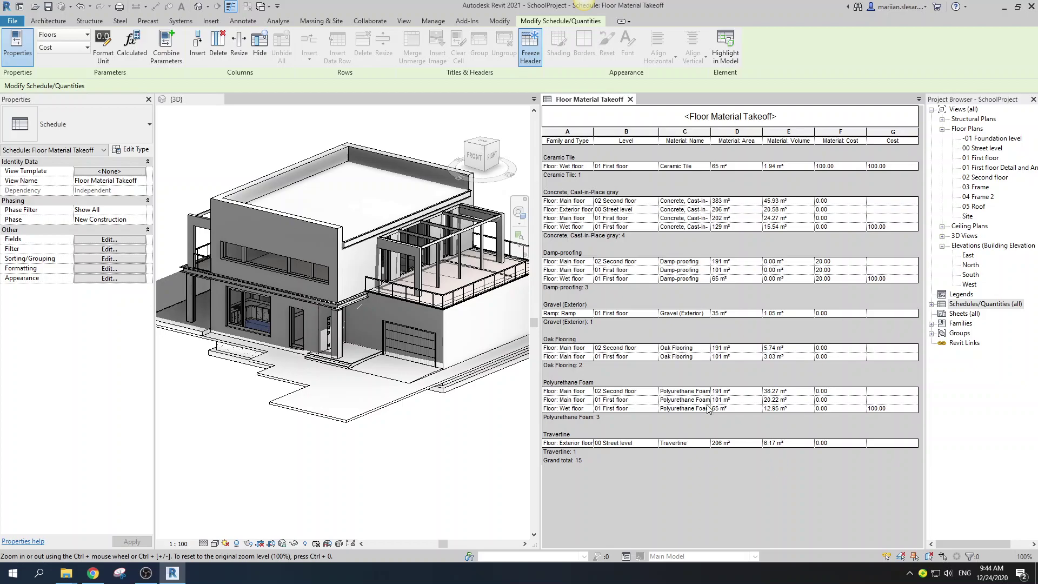
pyautogui.click(219, 99)
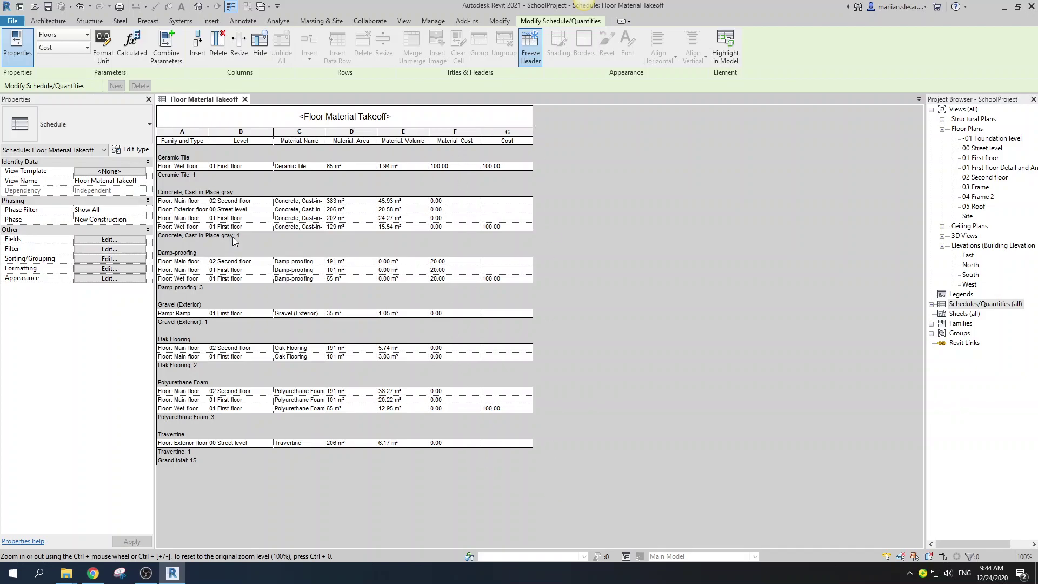
pyautogui.click(89, 241)
pyautogui.moveTo(597, 161); pyautogui.dragTo(639, 157)
pyautogui.click(727, 265)
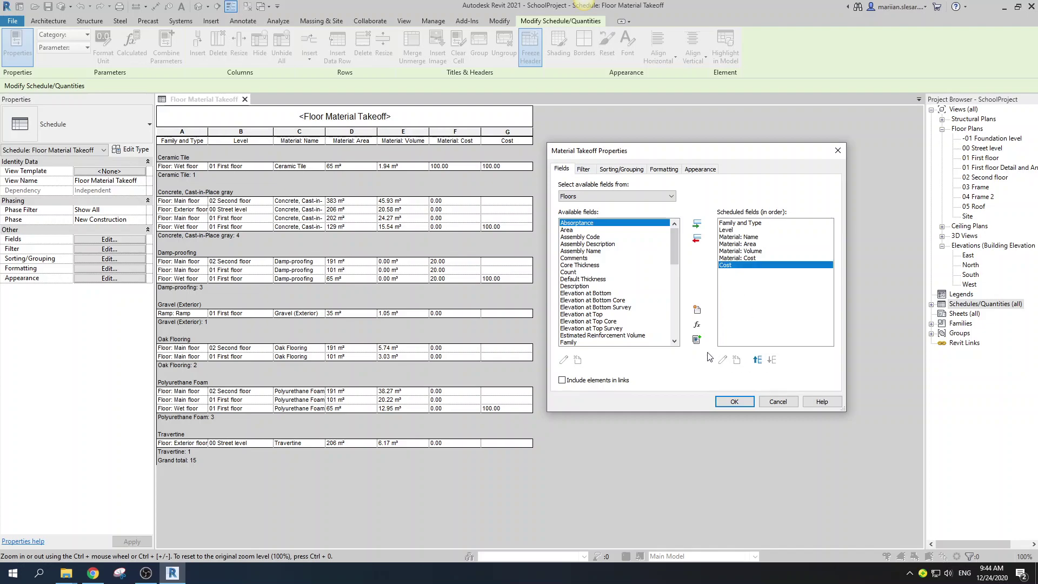
pyautogui.click(697, 238)
pyautogui.click(735, 402)
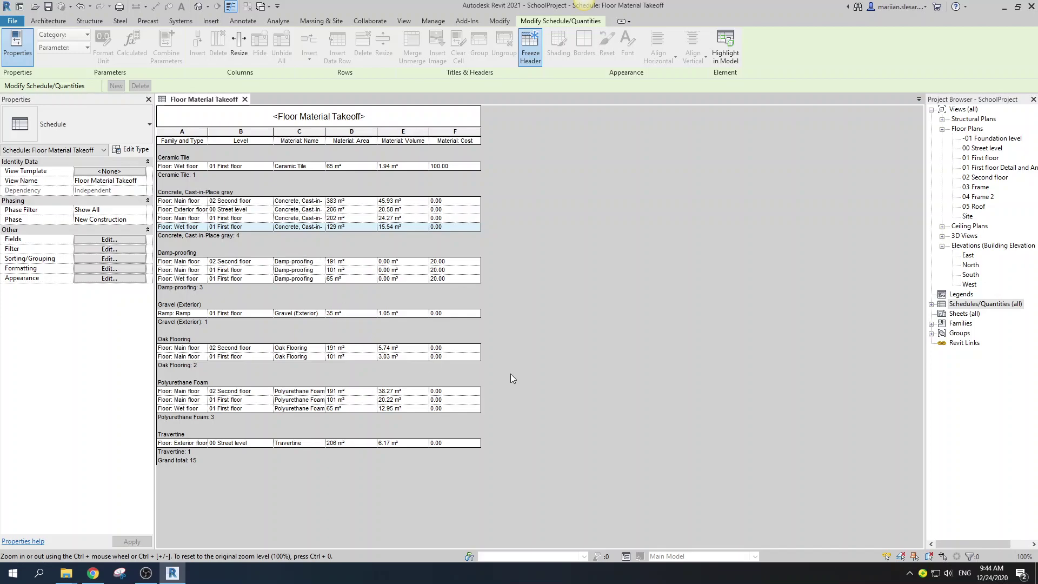
# Review the takeoff's material names, including oak flooring, gravel, concrete, travertine and damp-proofing
pyautogui.click(301, 349)
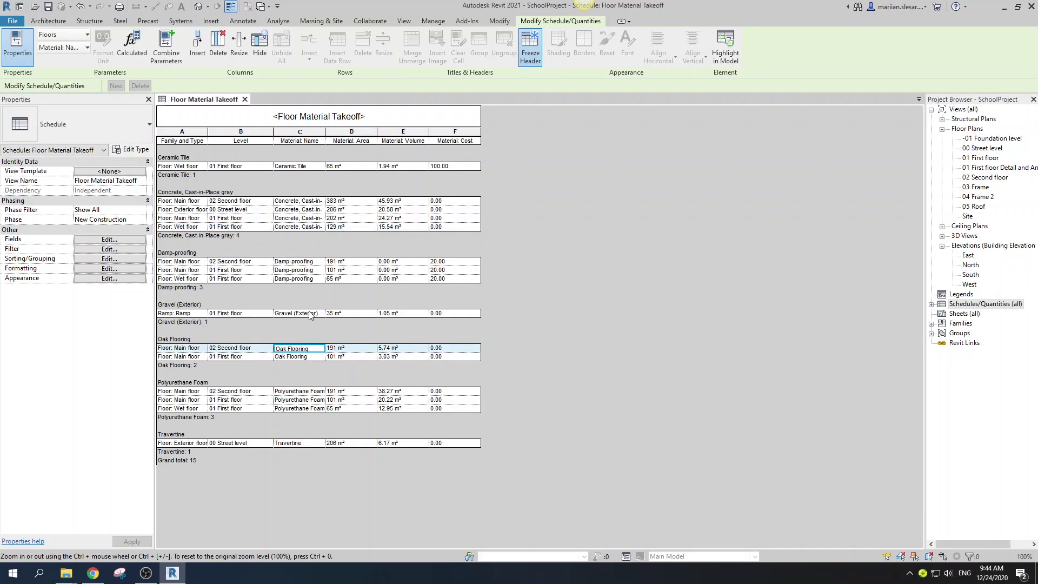
pyautogui.click(316, 314)
pyautogui.click(309, 219)
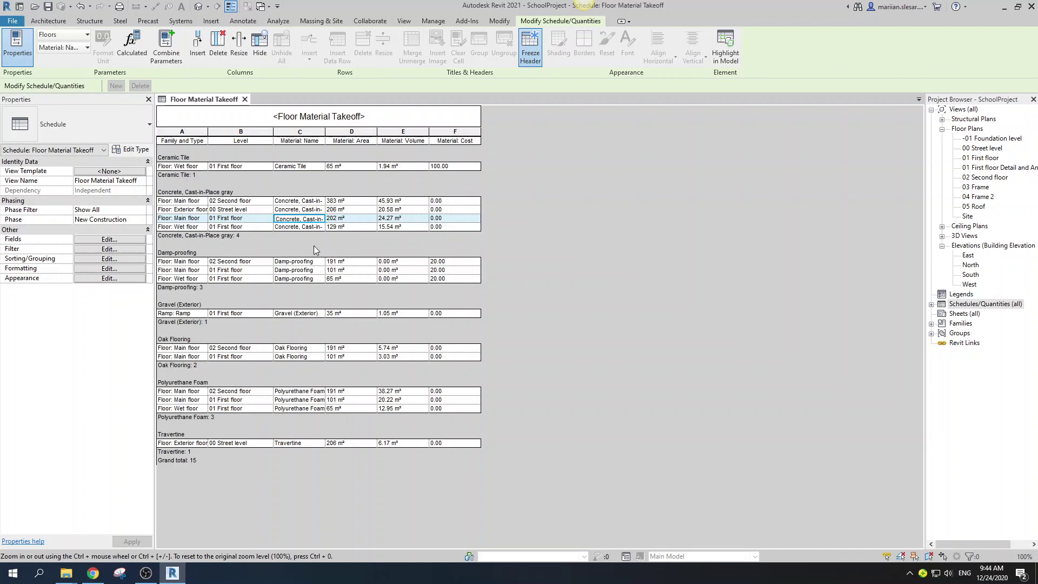
pyautogui.click(292, 443)
pyautogui.click(302, 356)
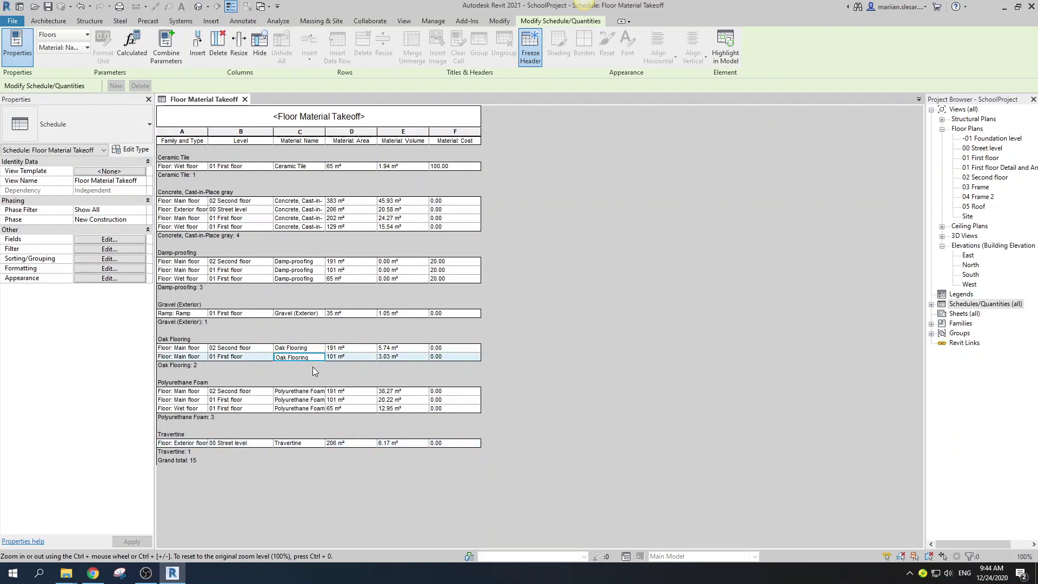
pyautogui.click(299, 279)
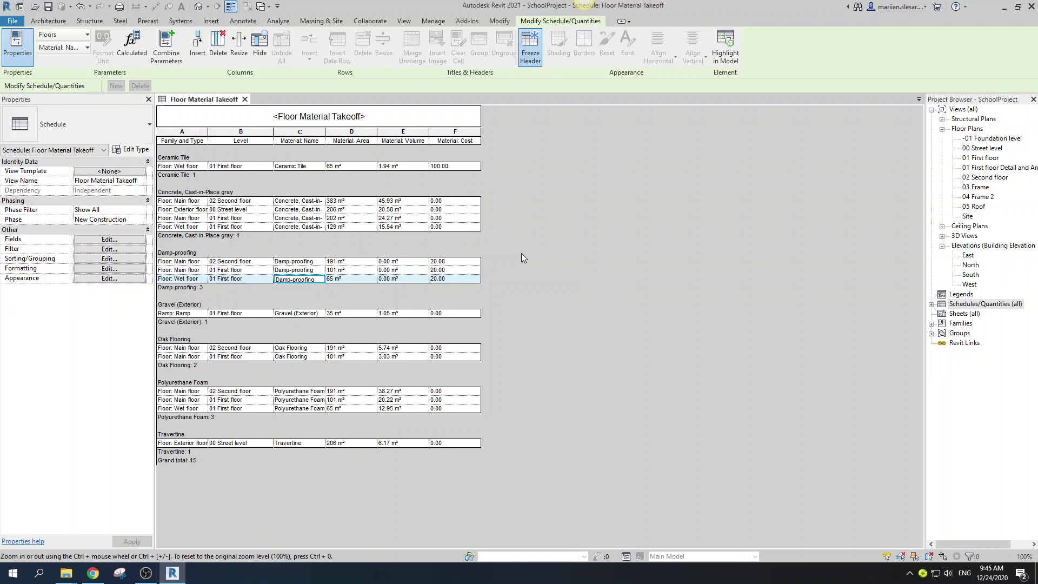
# Duplicate the Floor Material Takeoff schedule
pyautogui.doubleClick(938, 304)
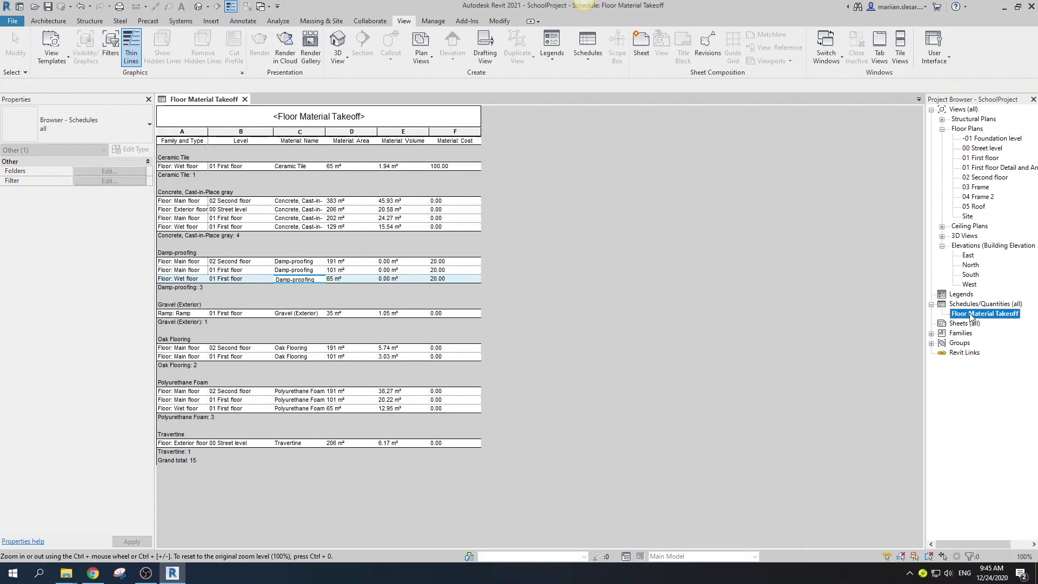
pyautogui.click(970, 315)
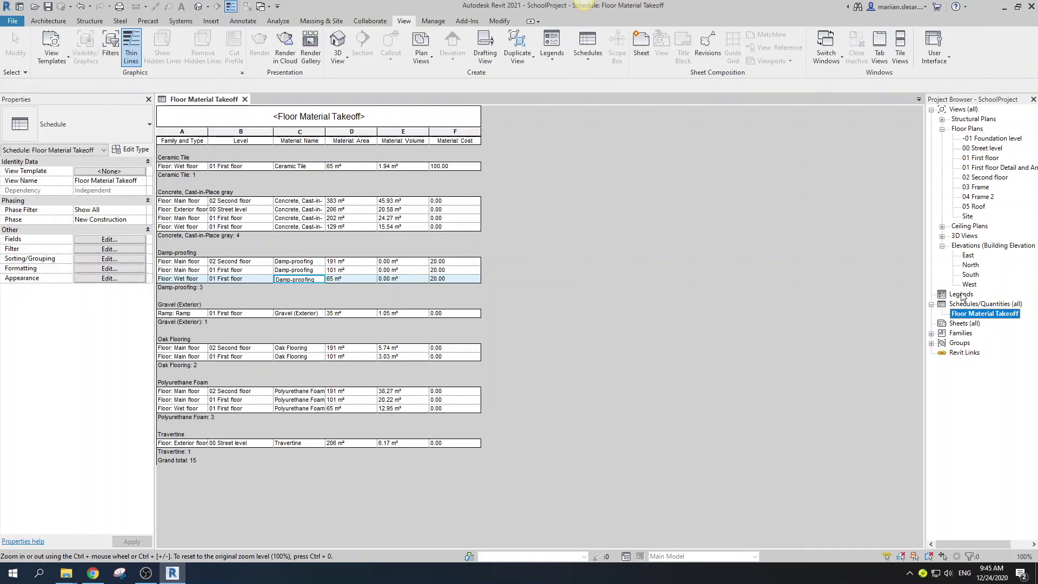
pyautogui.rightClick(995, 314)
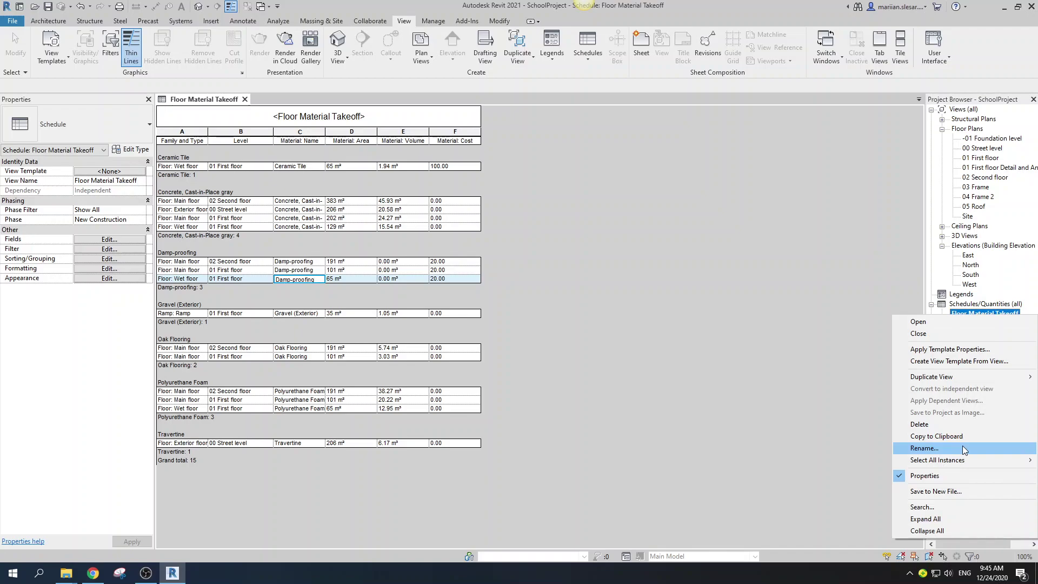
pyautogui.moveTo(959, 378)
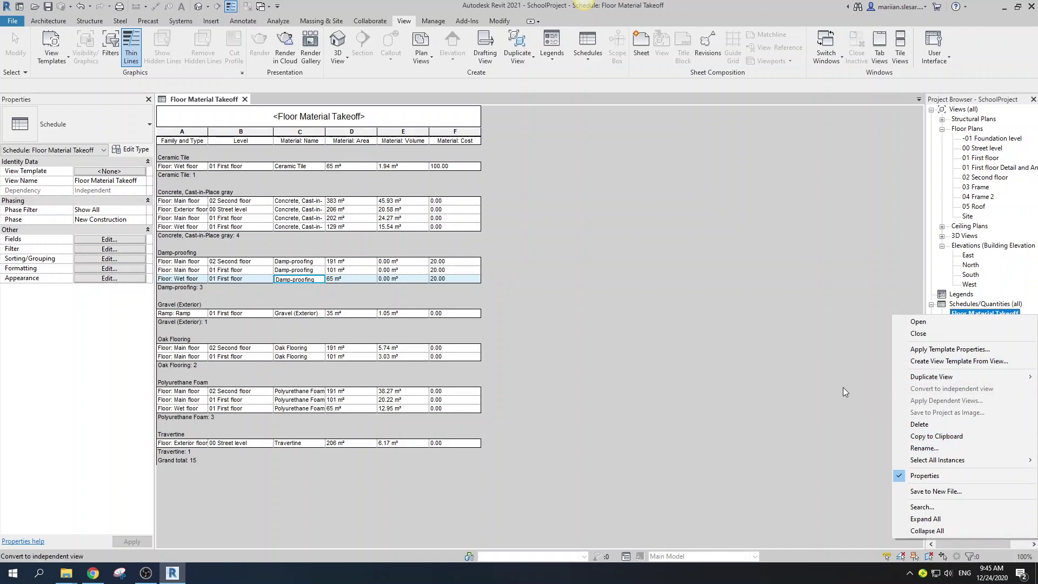
pyautogui.click(860, 377)
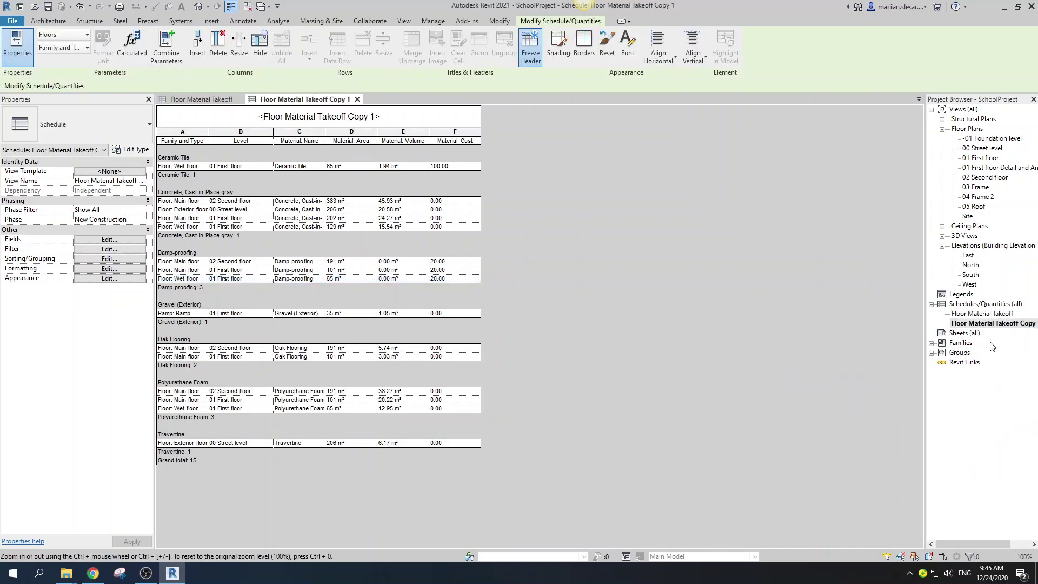
# Rename the original schedule as Floor Material Takeoff - Area
pyautogui.rightClick(973, 315)
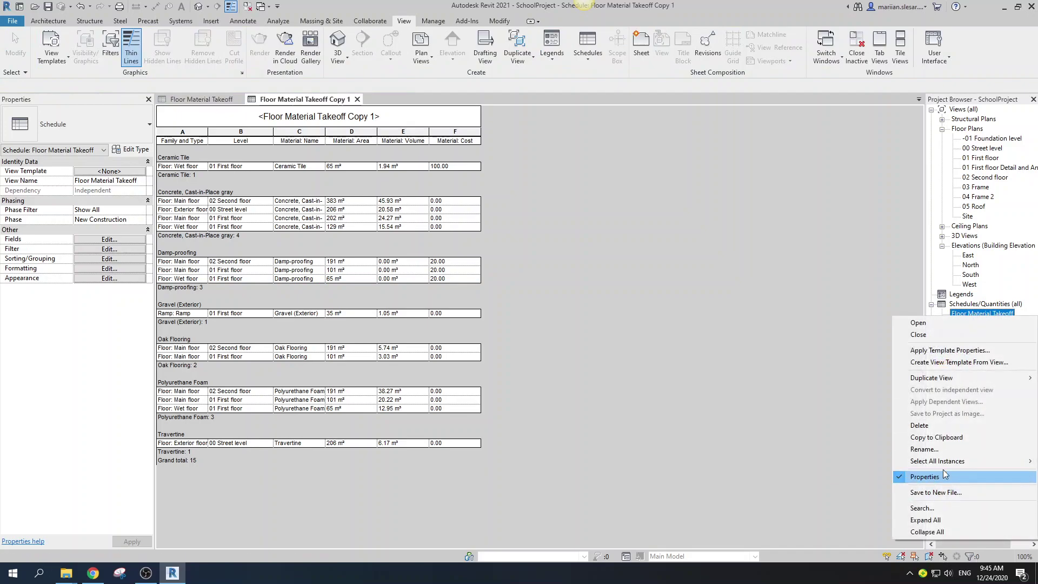
pyautogui.click(939, 449)
pyautogui.click(1018, 314)
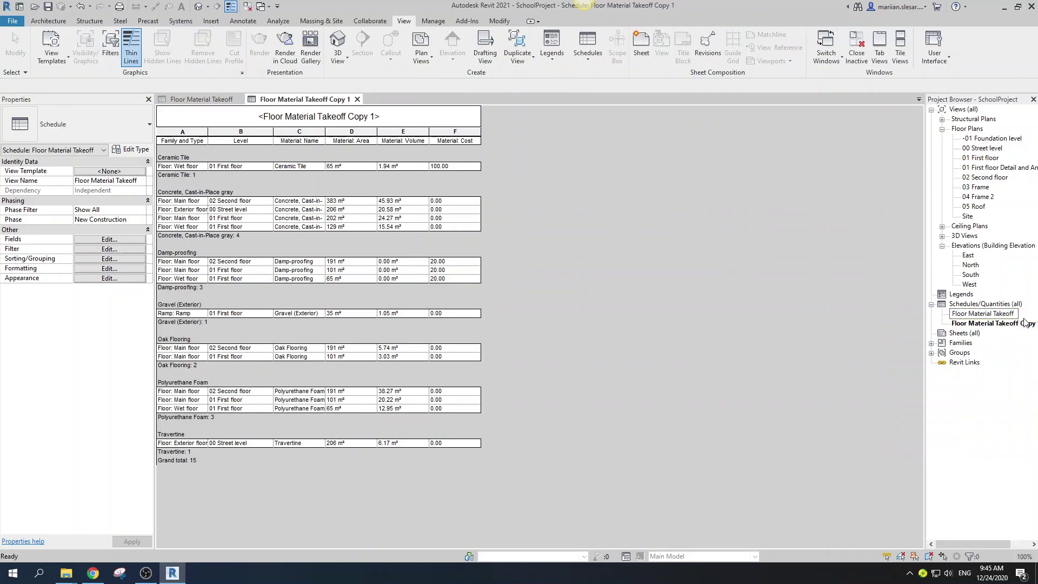
pyautogui.write('-')
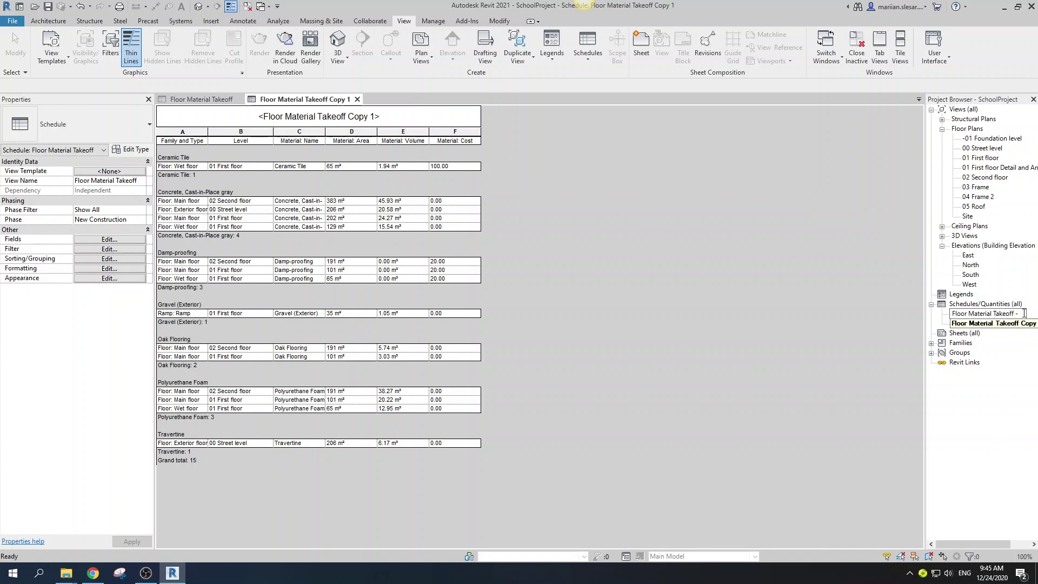
pyautogui.write(' Area')
pyautogui.press('Return')
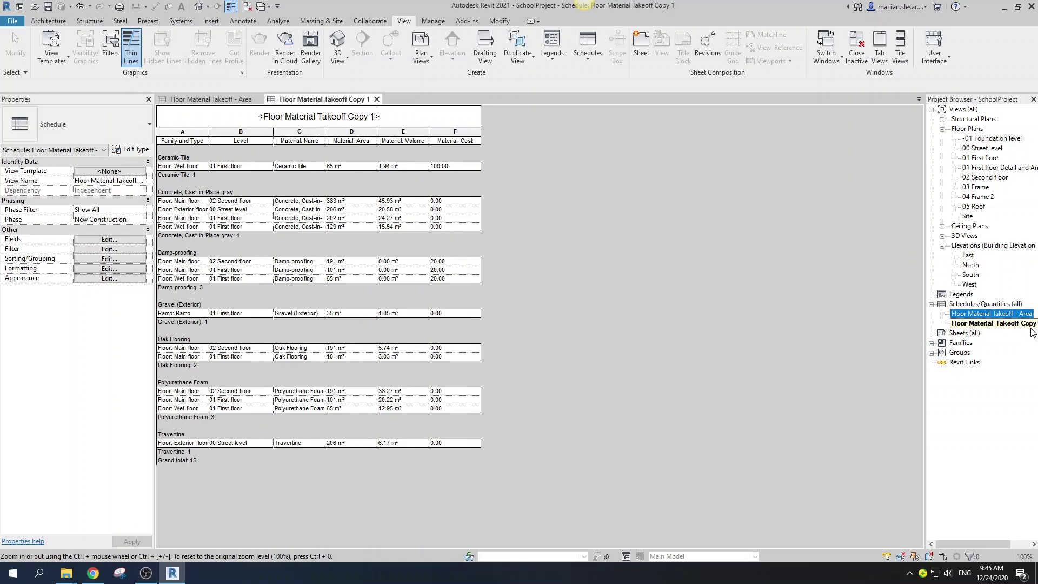
# Rename the duplicated schedule as Floor Material Takeoff - Volume
pyautogui.rightClick(1030, 323)
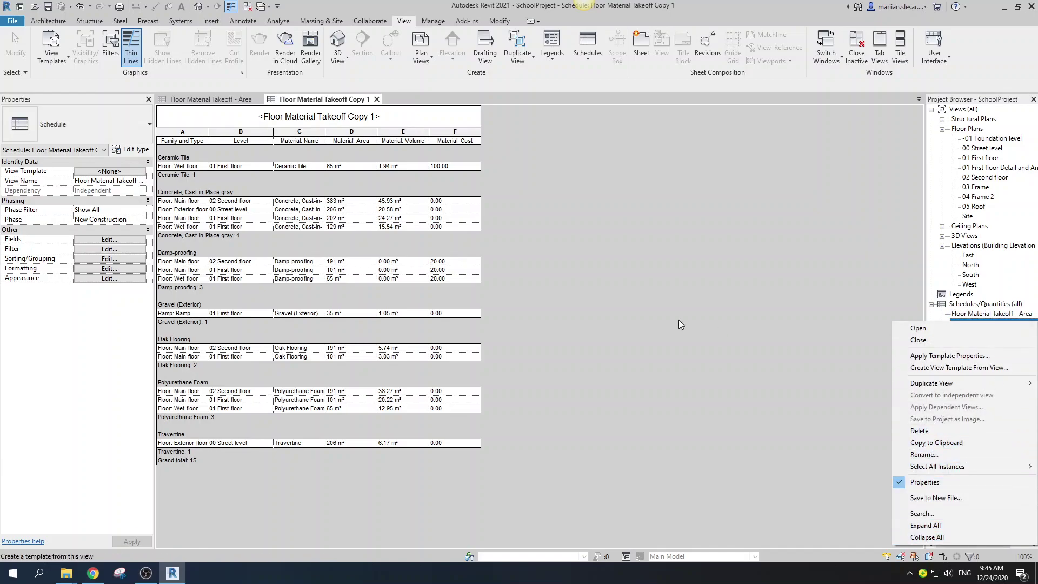
pyautogui.click(924, 454)
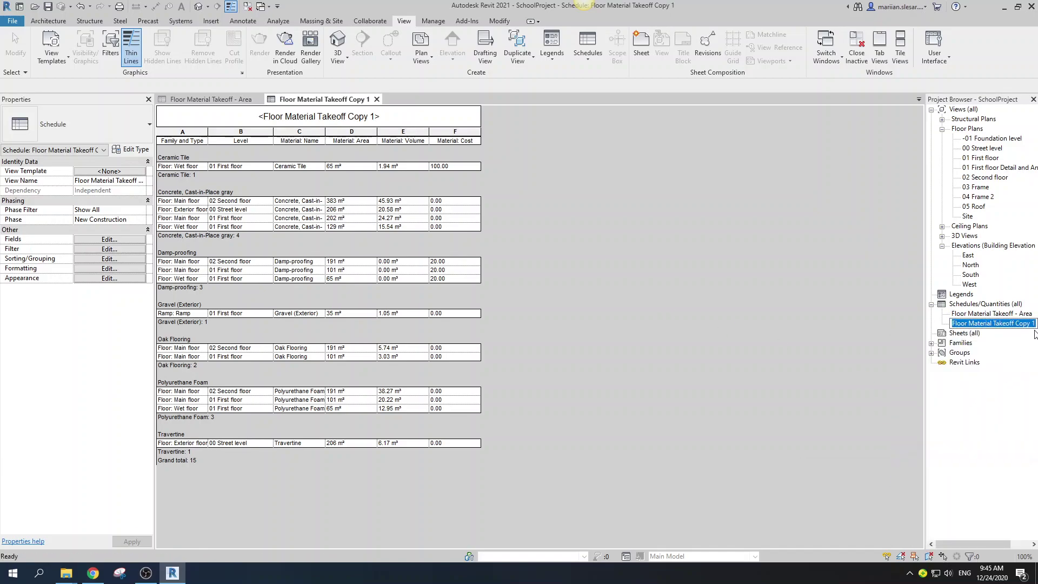
pyautogui.press('End')
pyautogui.press('BackSpace')
pyautogui.press('BackSpace')
pyautogui.press('BackSpace')
pyautogui.press('BackSpace')
pyautogui.press('BackSpace')
pyautogui.press('BackSpace')
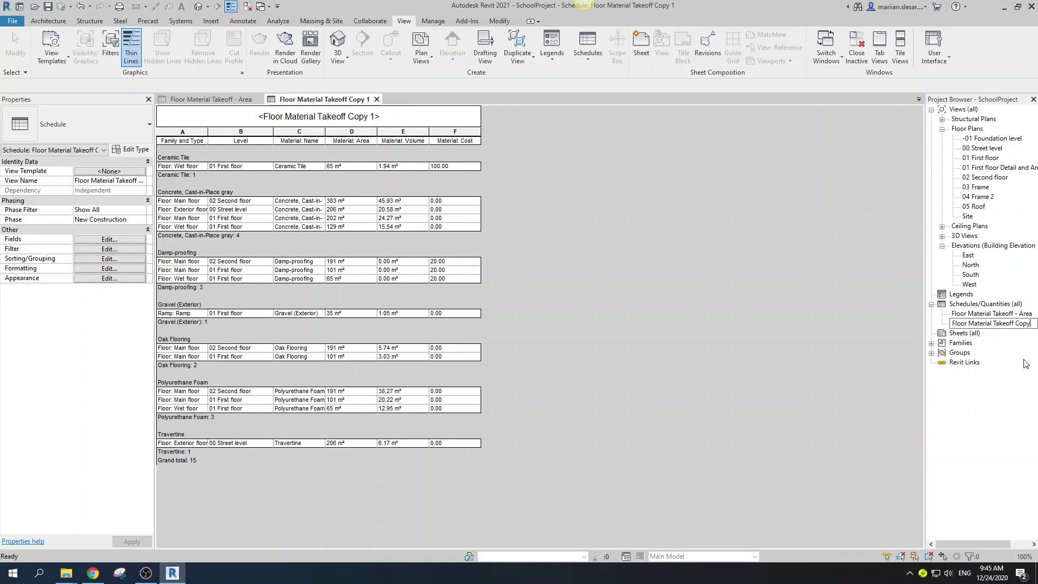
pyautogui.write('- Volume')
pyautogui.press('Return')
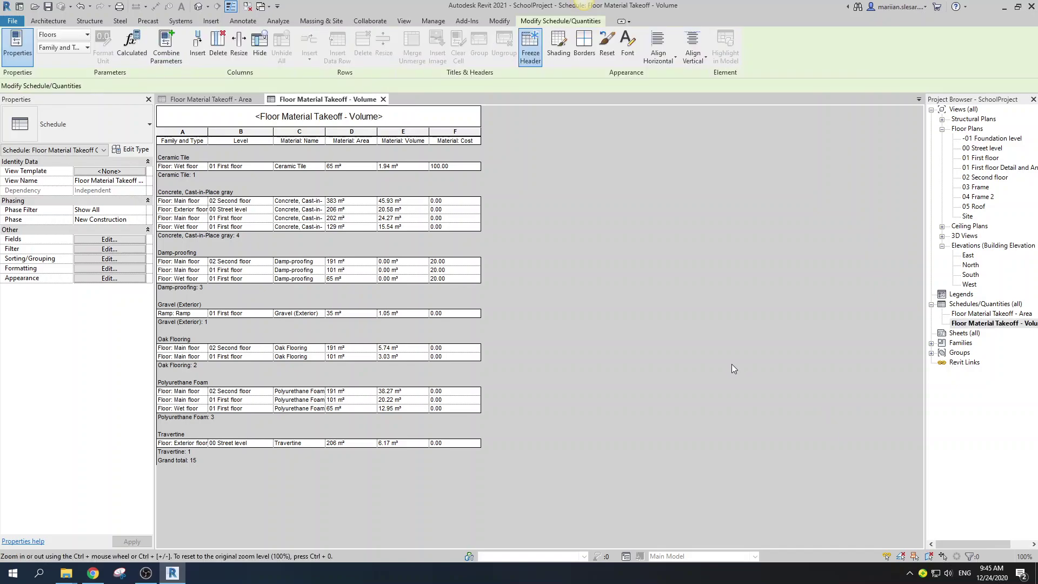
# Open the Floor Material Takeoff - Area schedule and add a second filter: Material: Name does not contain Gravel
pyautogui.click(1009, 324)
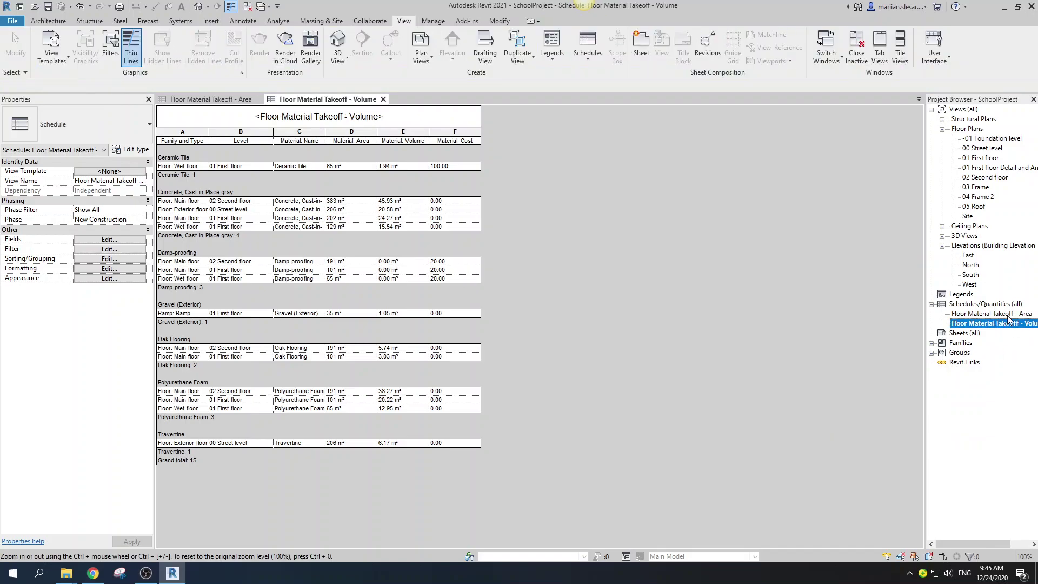
pyautogui.doubleClick(1008, 314)
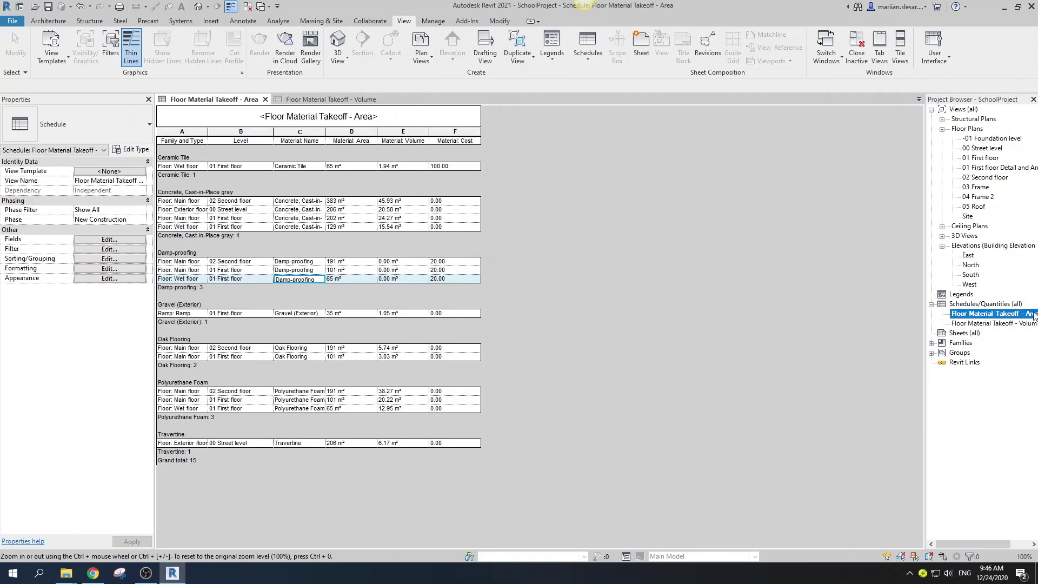
pyautogui.click(296, 211)
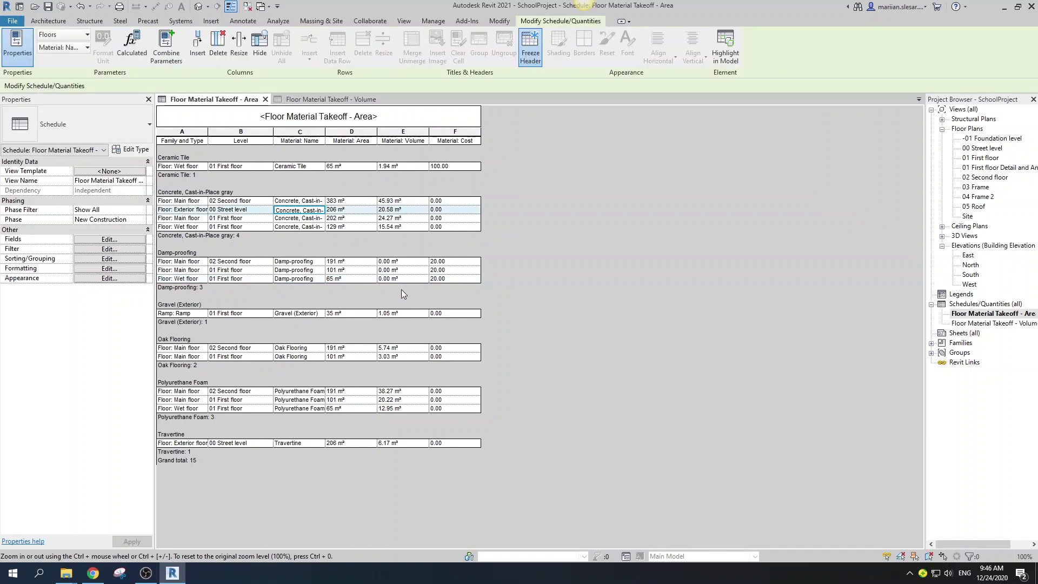
pyautogui.click(280, 315)
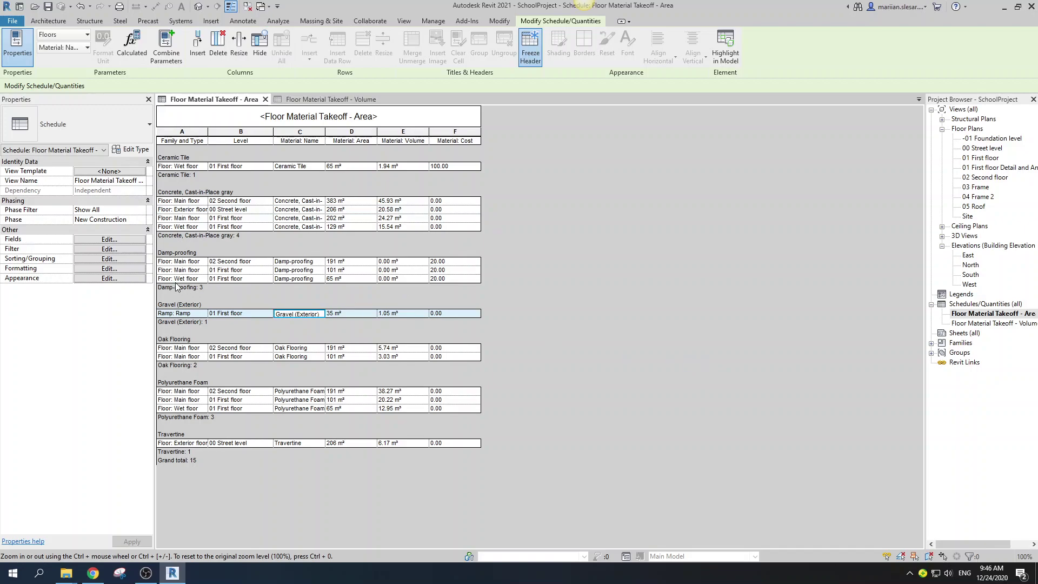
pyautogui.click(120, 248)
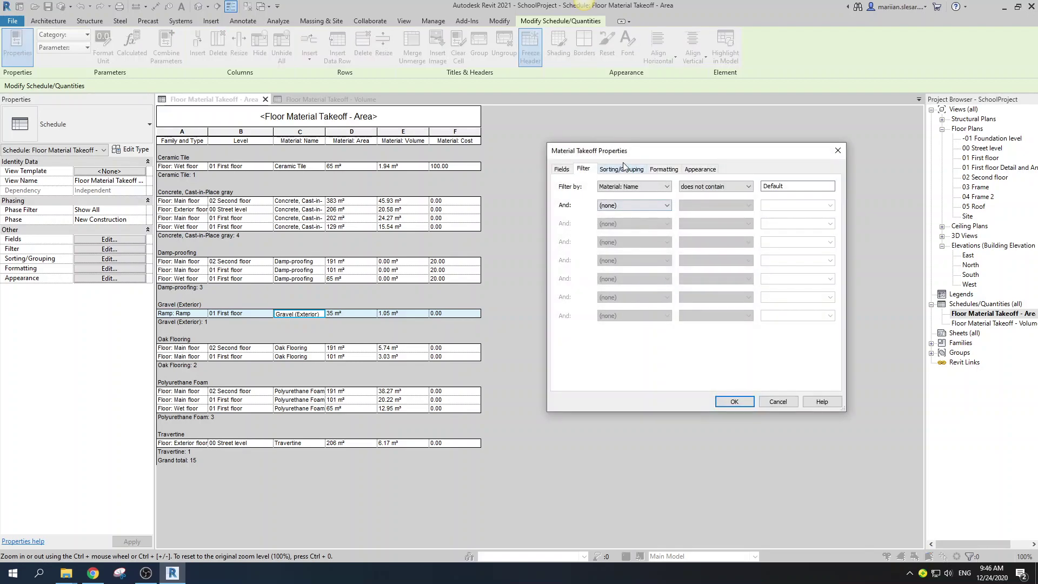
pyautogui.click(651, 206)
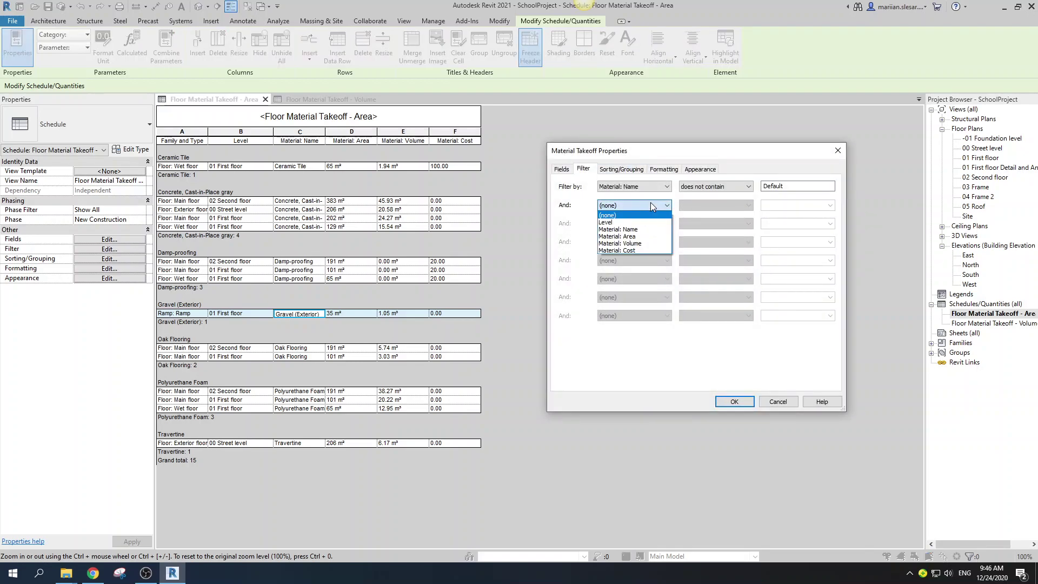
pyautogui.click(651, 230)
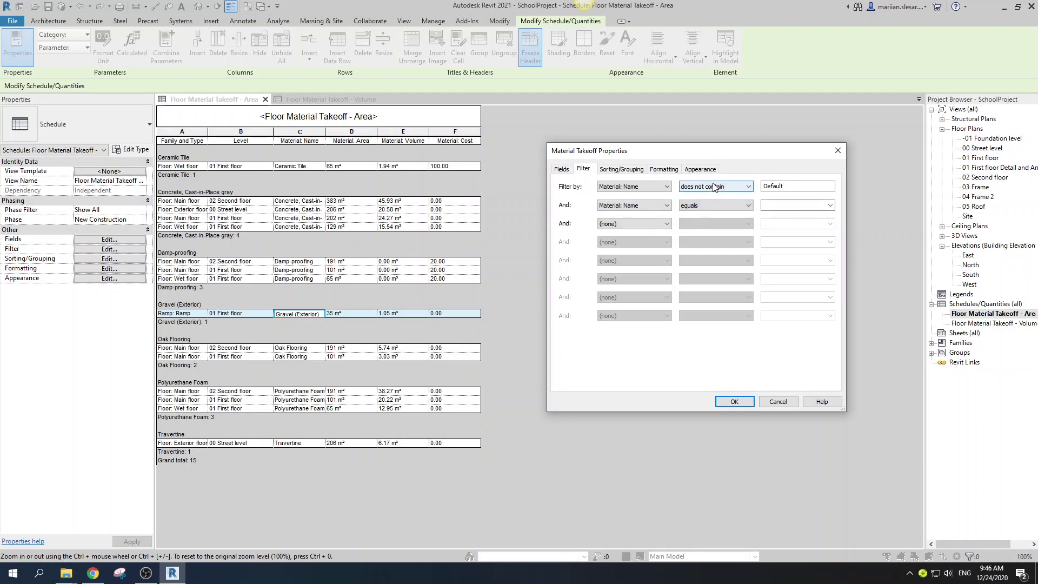
pyautogui.click(705, 207)
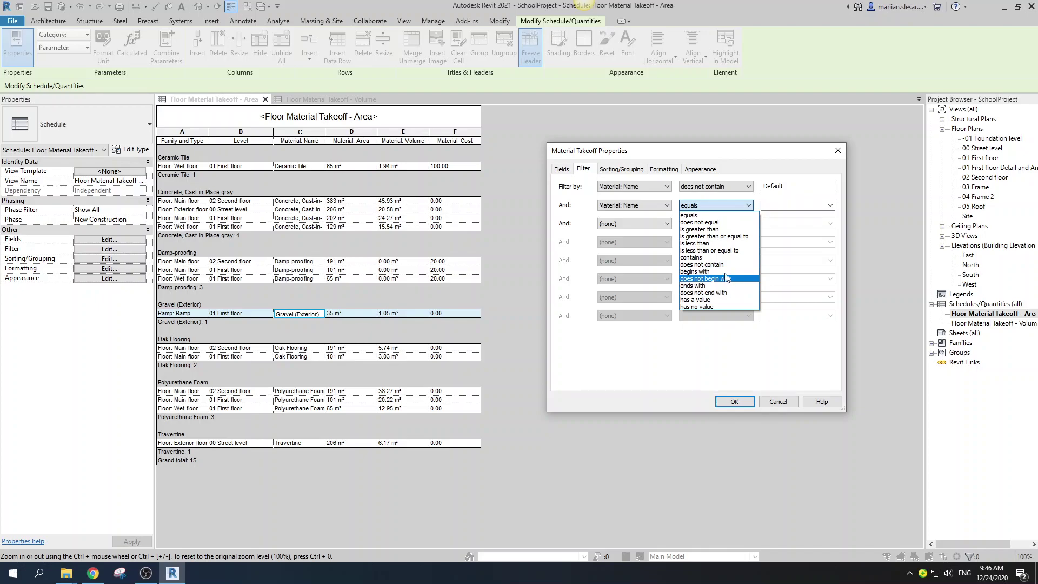
pyautogui.click(702, 264)
pyautogui.click(774, 205)
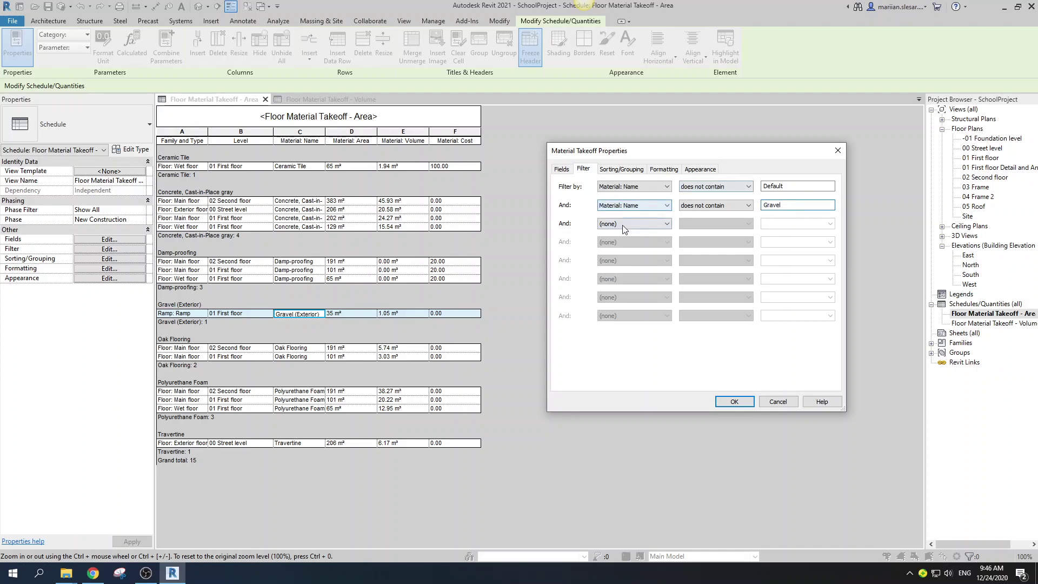
# Add a third filter to the area schedule: Material: Name does not contain Concrete
pyautogui.click(666, 223)
pyautogui.click(627, 252)
pyautogui.click(717, 223)
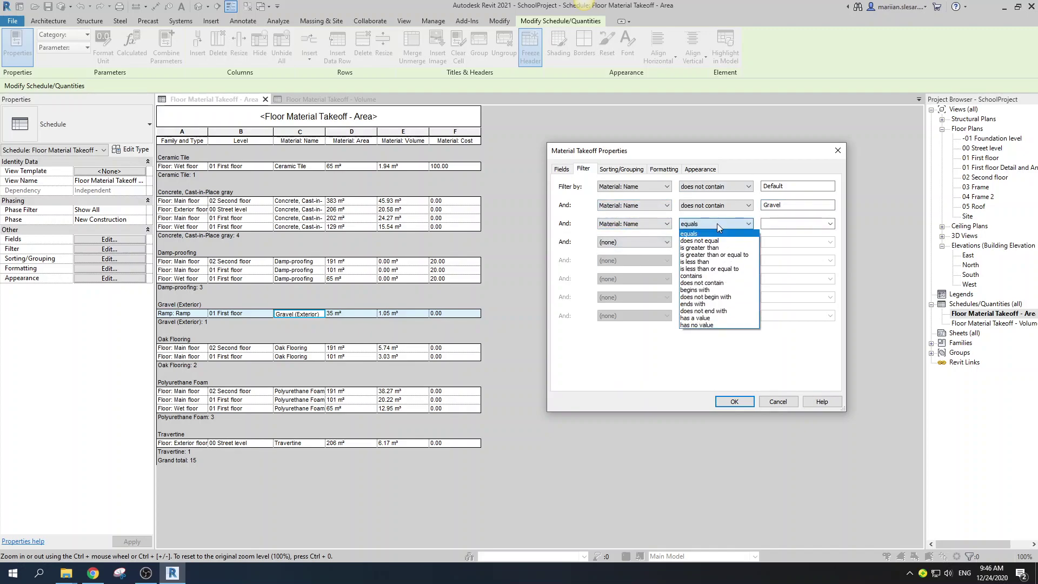
pyautogui.click(732, 284)
pyautogui.click(776, 224)
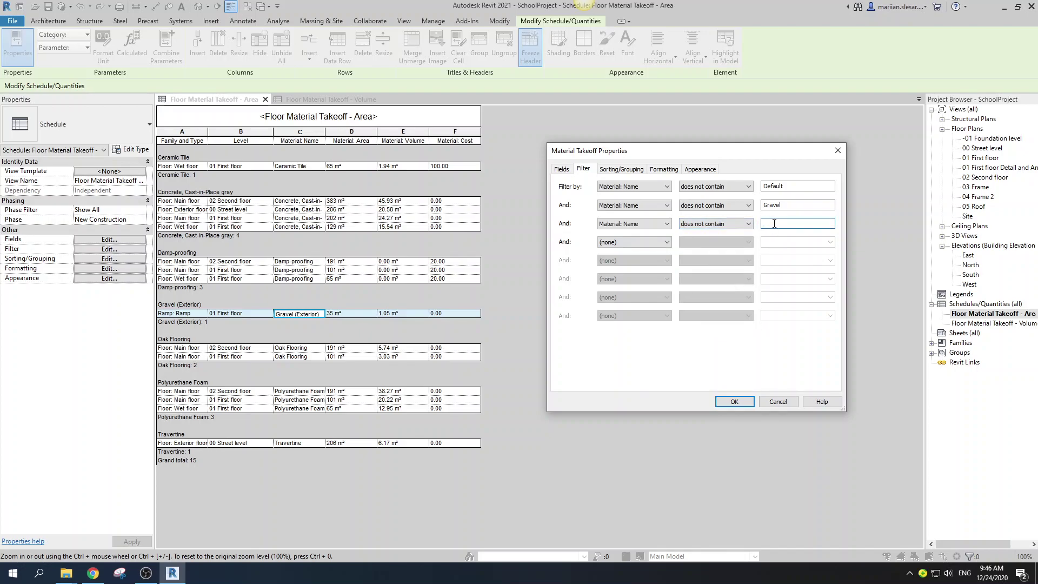
pyautogui.write('Concrete')
pyautogui.click(734, 401)
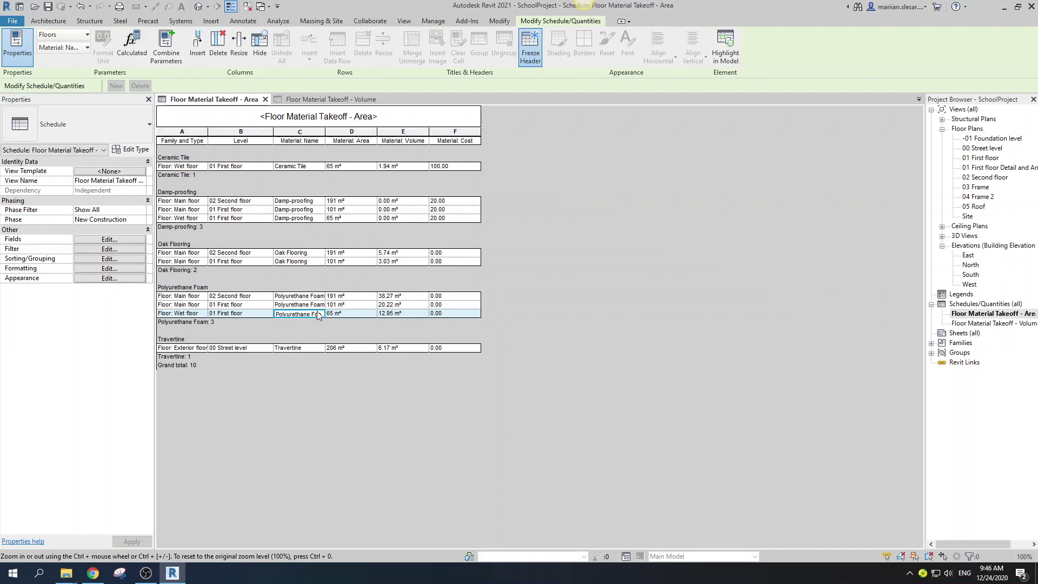
pyautogui.click(290, 202)
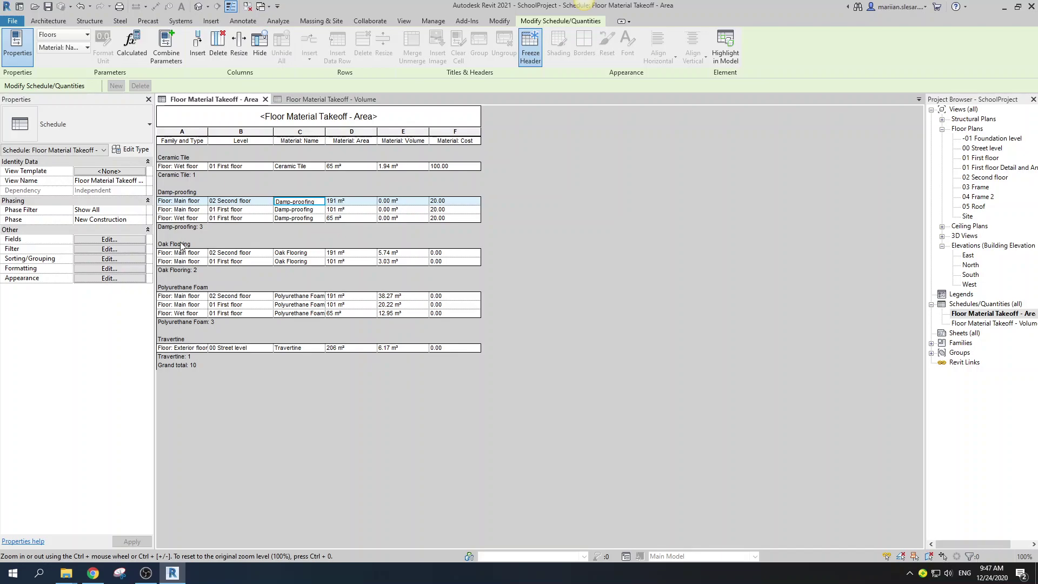
# Remove the Material: Volume field from the area schedule
pyautogui.click(106, 239)
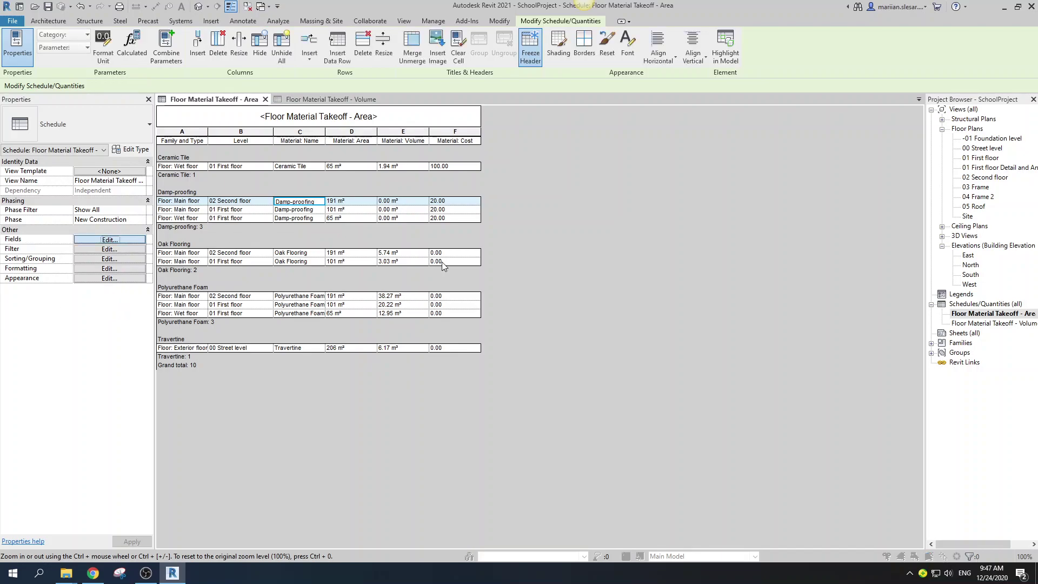
pyautogui.click(753, 252)
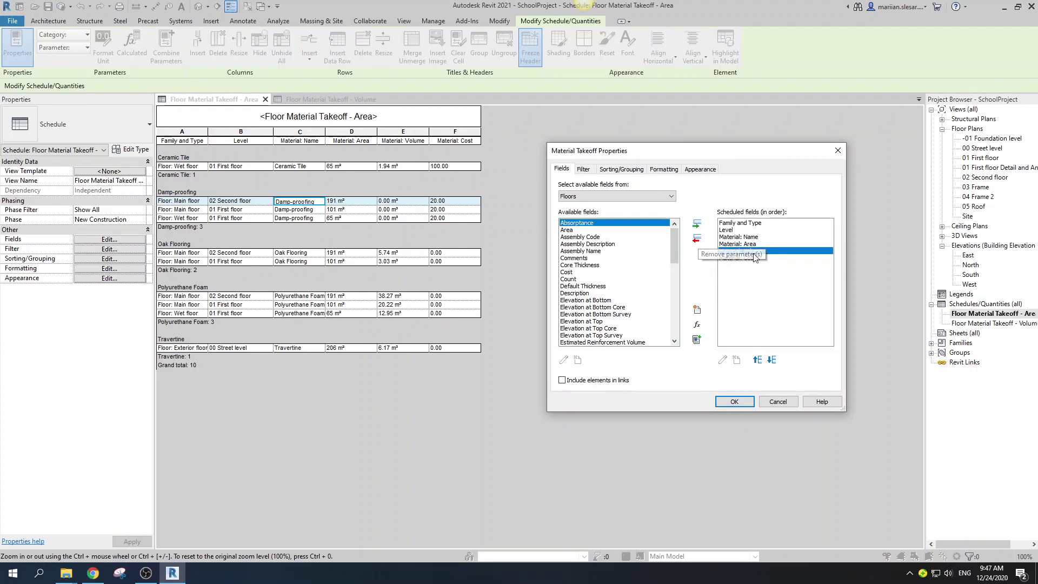
pyautogui.click(697, 238)
pyautogui.click(734, 402)
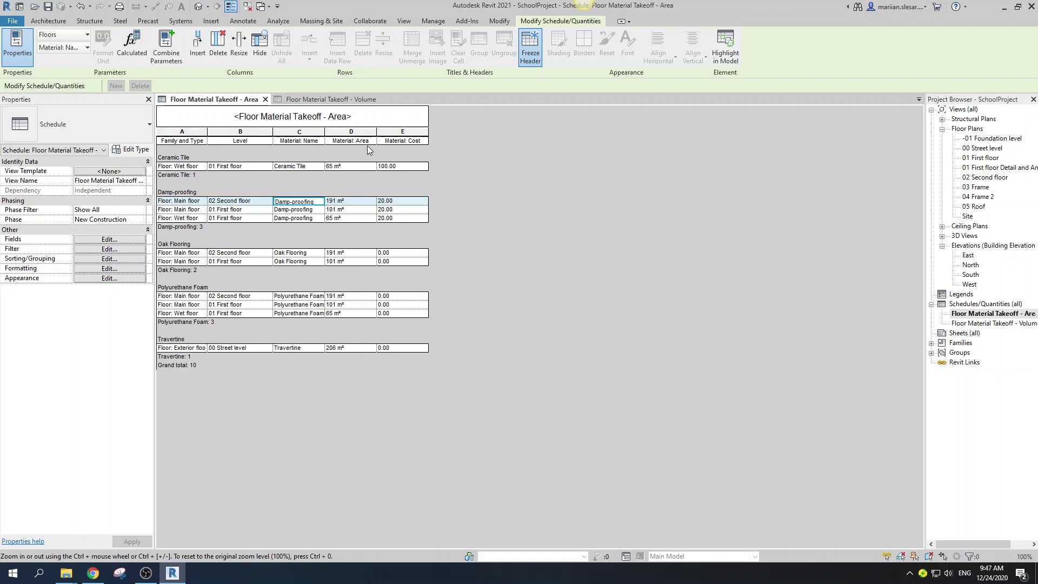
pyautogui.click(420, 168)
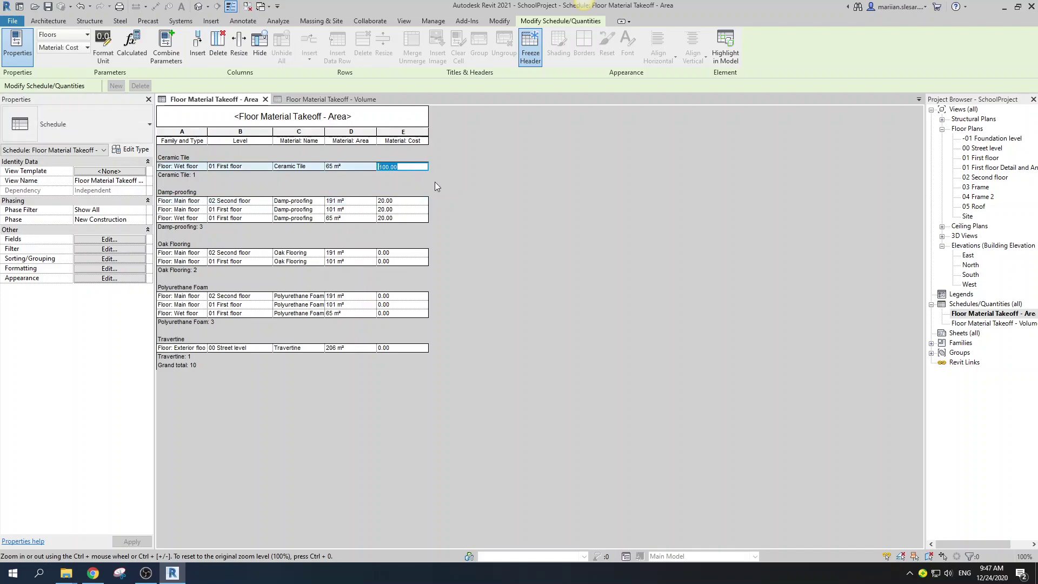
pyautogui.click(403, 167)
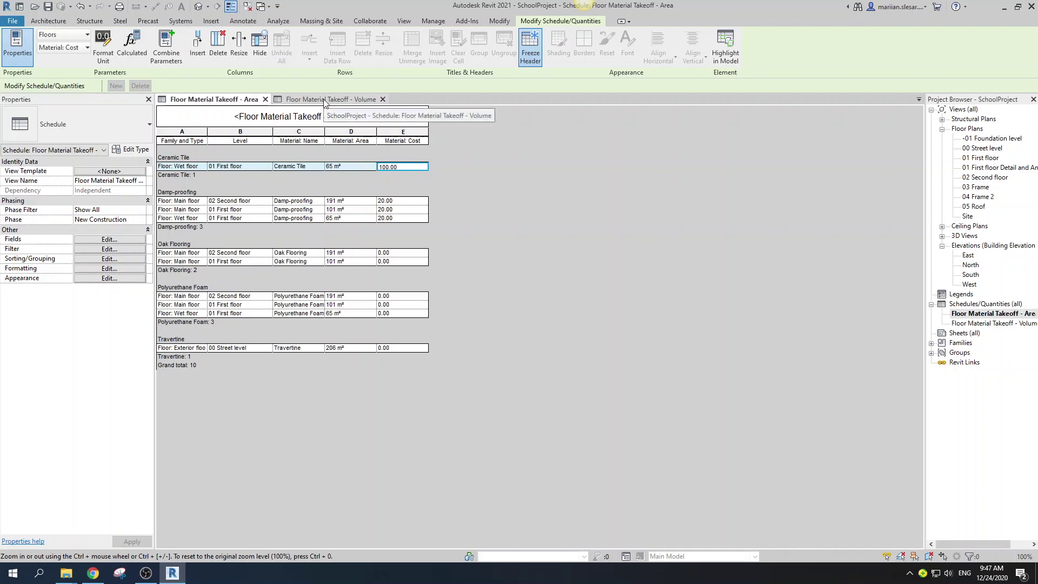
# Close the volume schedule and tile the default 3D view beside the area schedule, with the wet floor selected
pyautogui.click(382, 100)
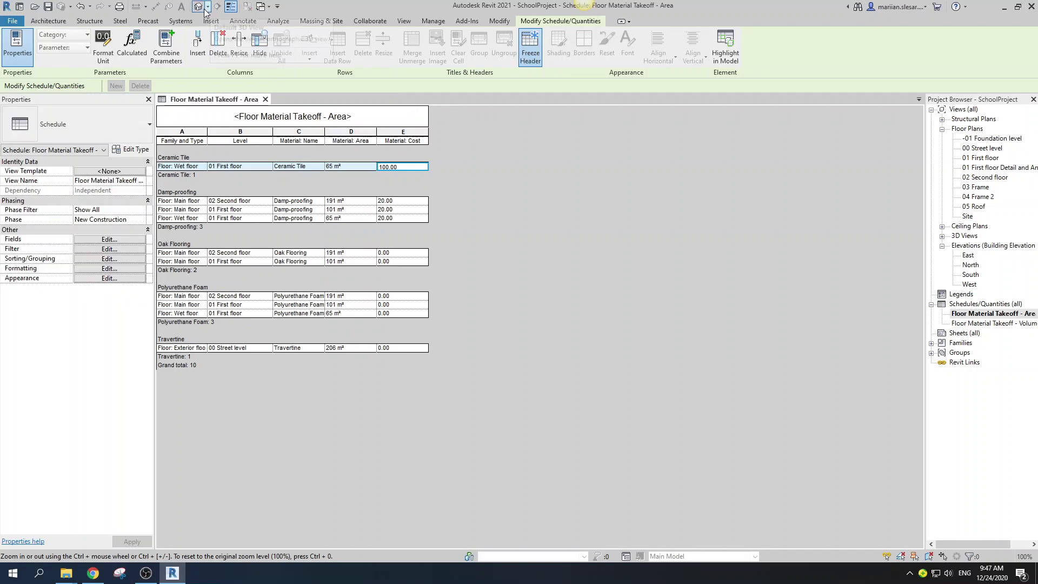
pyautogui.click(198, 6)
pyautogui.click(576, 377)
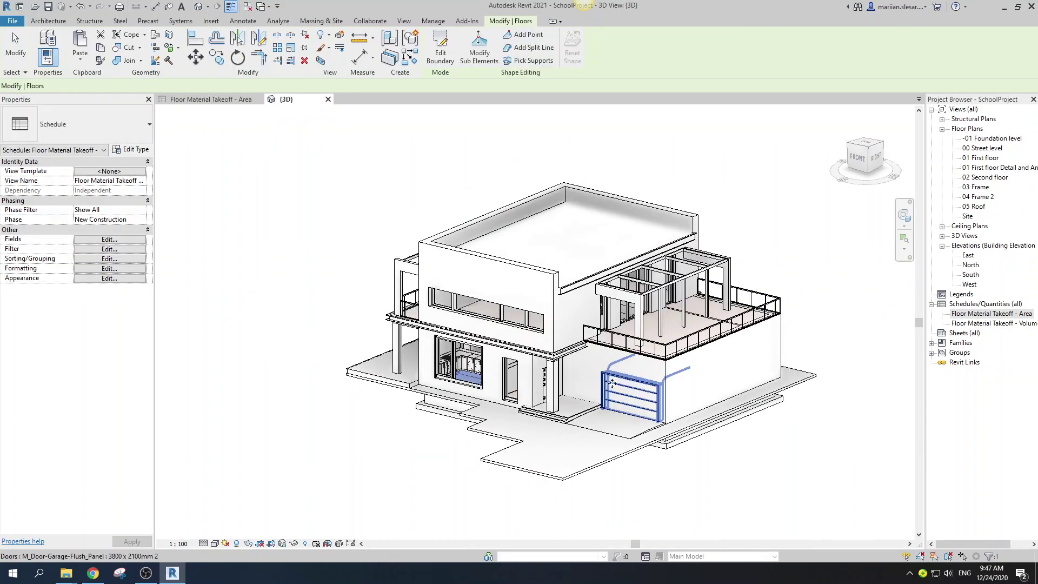
pyautogui.press('w')
pyautogui.press('t')
pyautogui.moveTo(389, 243); pyautogui.dragTo(255, 339, button='middle')
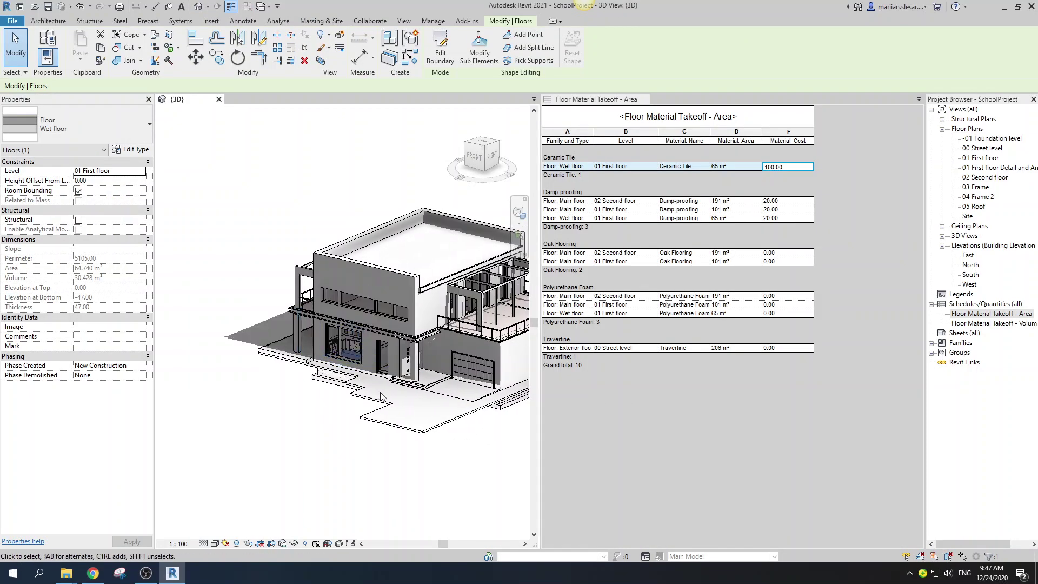
# Open the layer structure of the Wet floor type from its type properties
pyautogui.click(345, 349)
pyautogui.click(132, 151)
pyautogui.moveTo(314, 99); pyautogui.dragTo(209, 101)
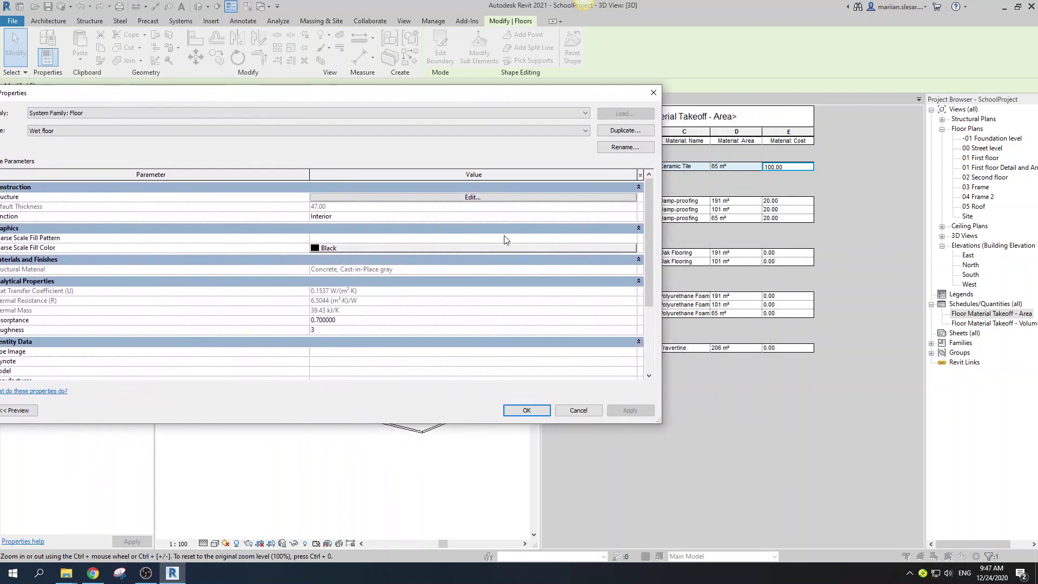
pyautogui.click(476, 199)
pyautogui.moveTo(411, 110); pyautogui.dragTo(286, 110)
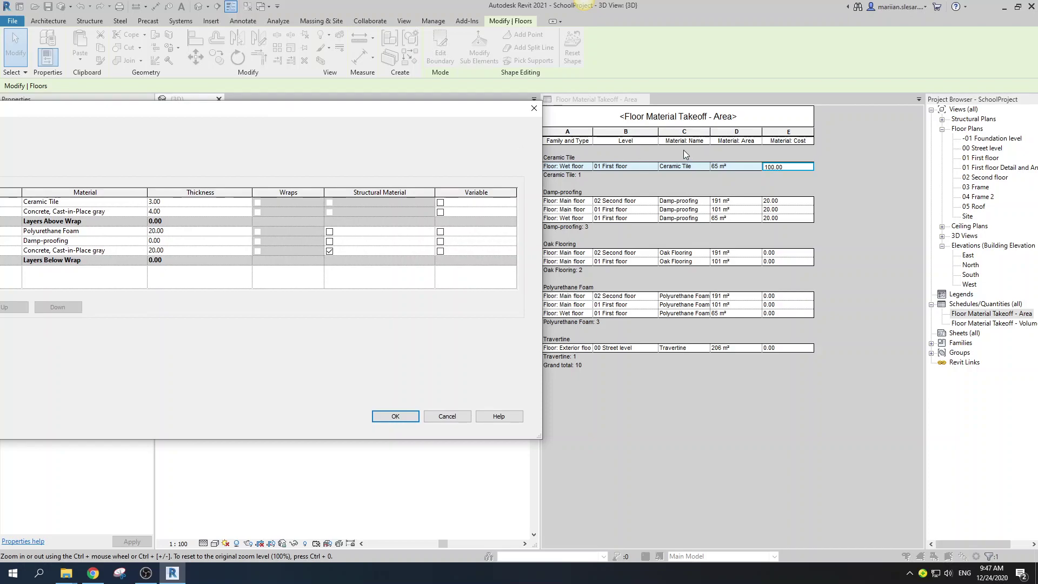
pyautogui.moveTo(394, 109); pyautogui.dragTo(538, 82)
# Examine the Cost value in the Ceramic Tile material's identity data and return to the area schedule alone
pyautogui.click(286, 174)
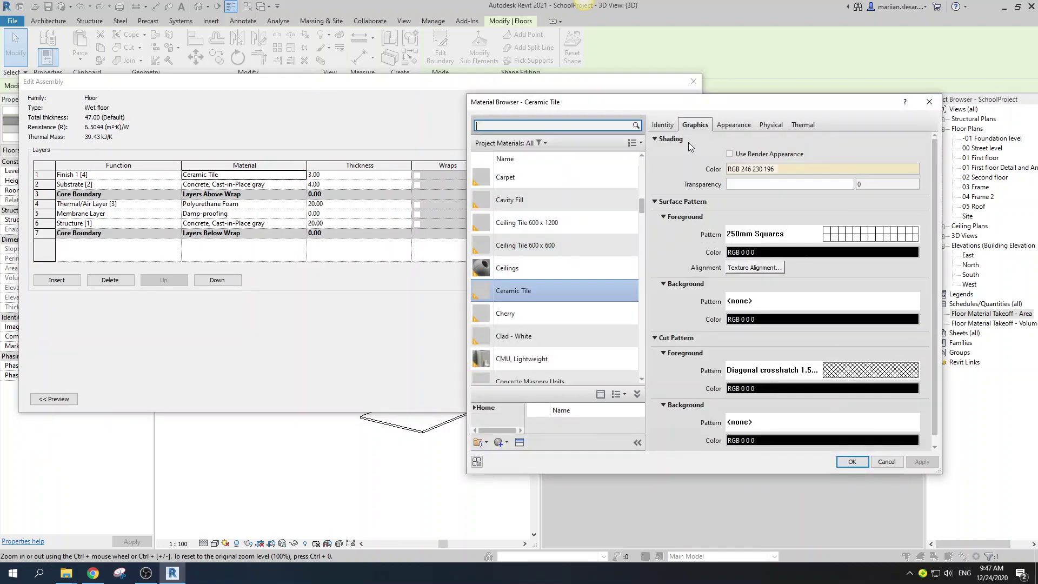
pyautogui.click(664, 125)
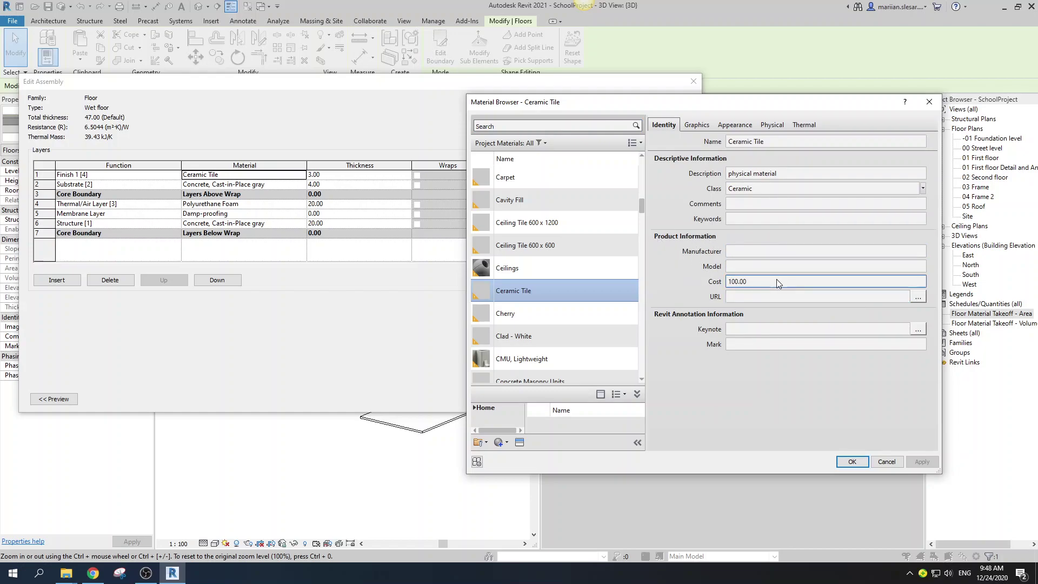
pyautogui.click(760, 282)
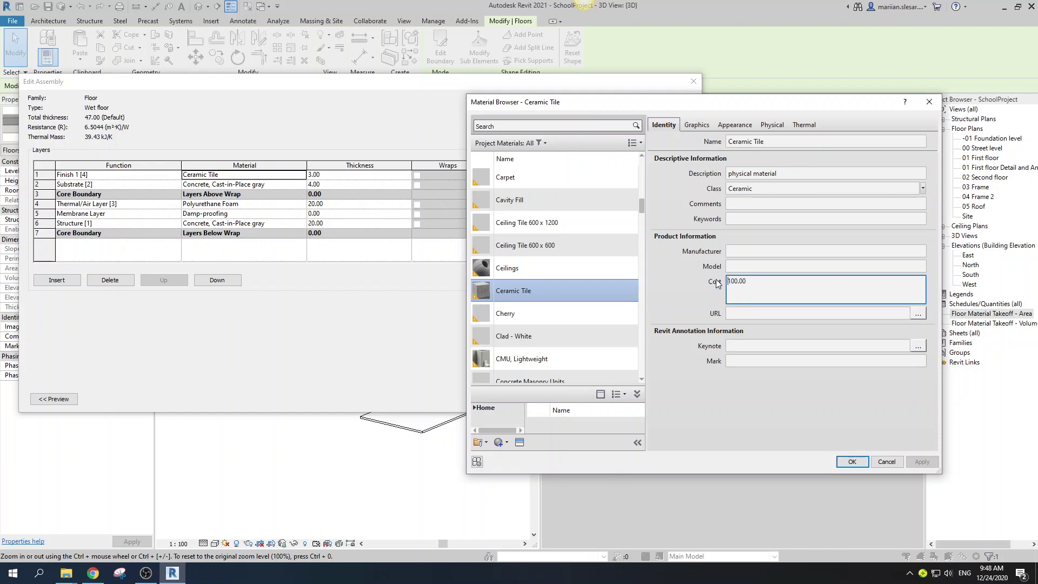
pyautogui.click(853, 463)
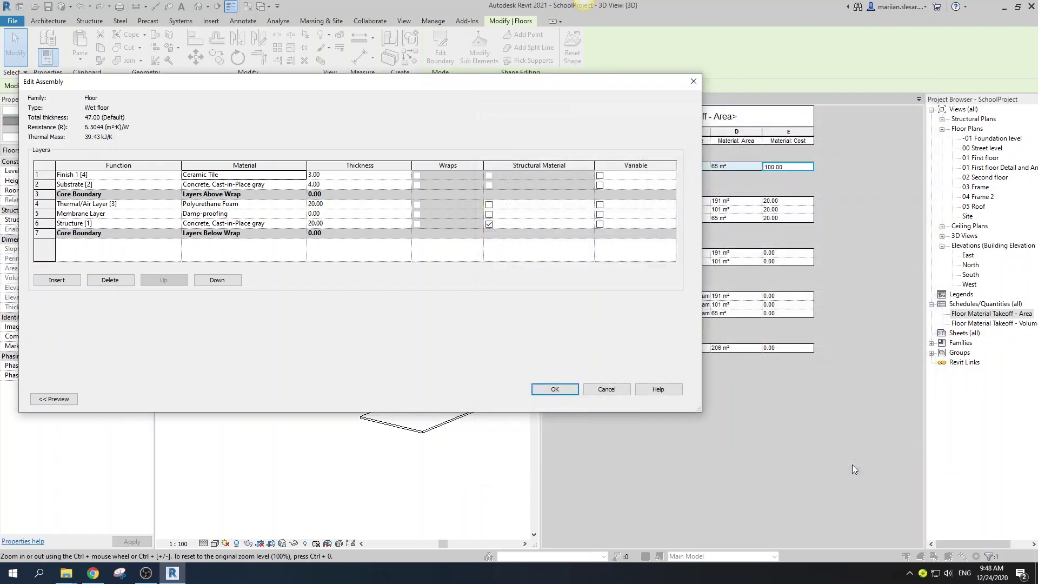
pyautogui.click(554, 390)
pyautogui.click(567, 399)
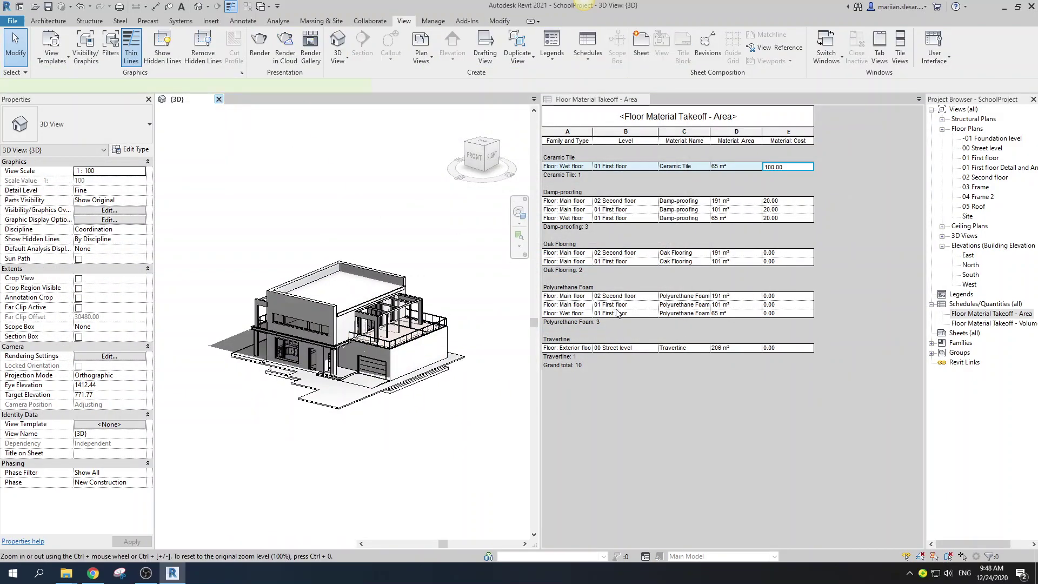
pyautogui.click(218, 100)
# Set the material cost to 30 for Damp-proofing and 50 for Oak Flooring in the area schedule
pyautogui.click(412, 203)
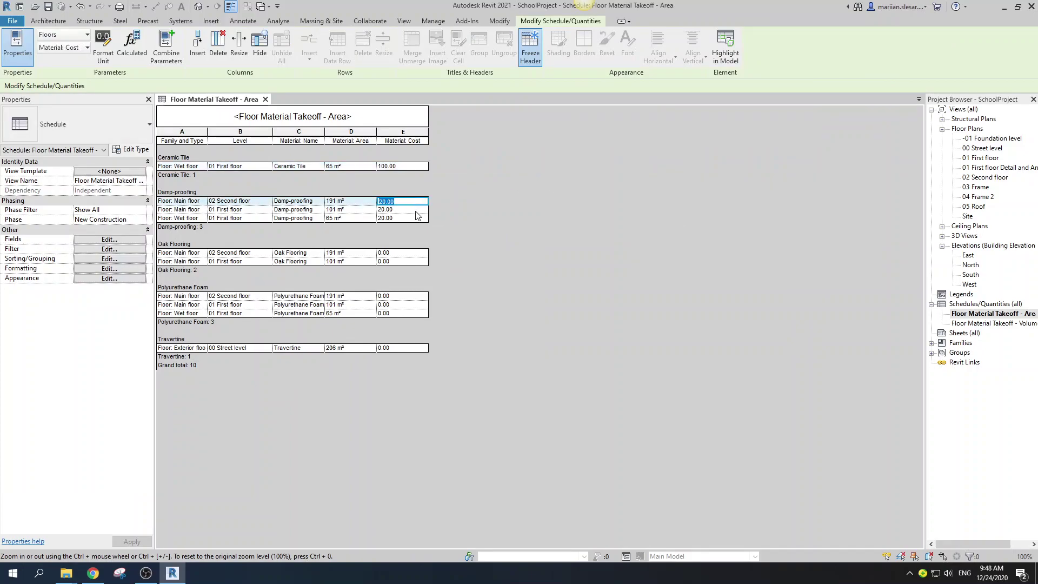
pyautogui.write('30')
pyautogui.press('Return')
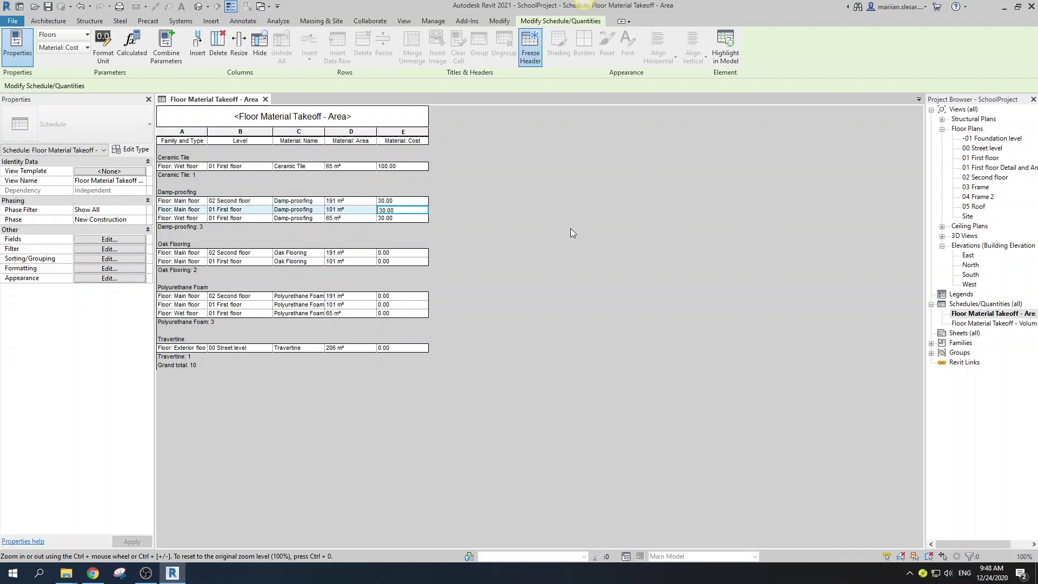
pyautogui.click(410, 254)
pyautogui.write('50')
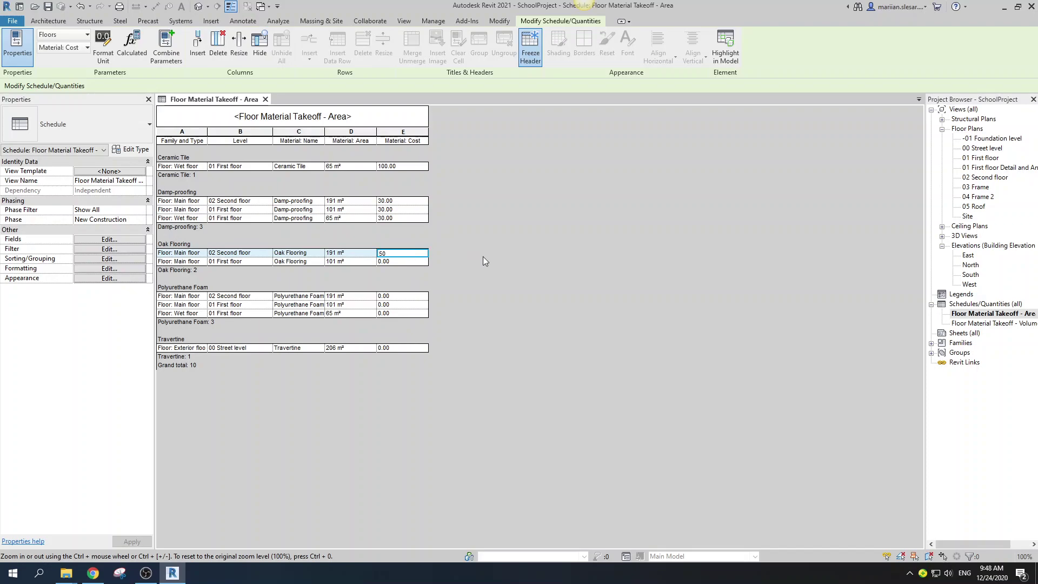
pyautogui.press('Return')
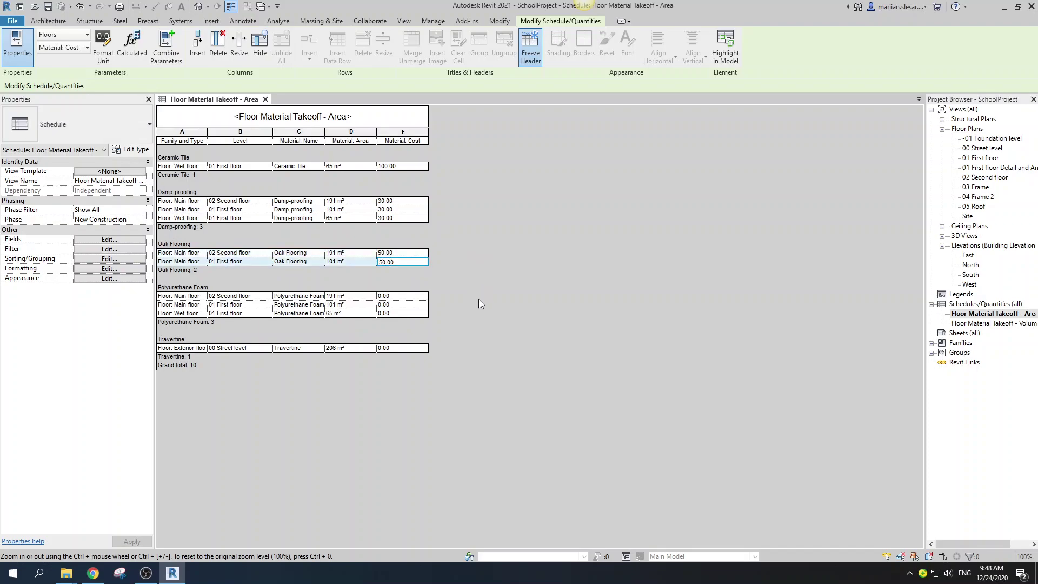
# Set the material cost to 30 for Polyurethane Foam and 50 for Travertine
pyautogui.click(415, 297)
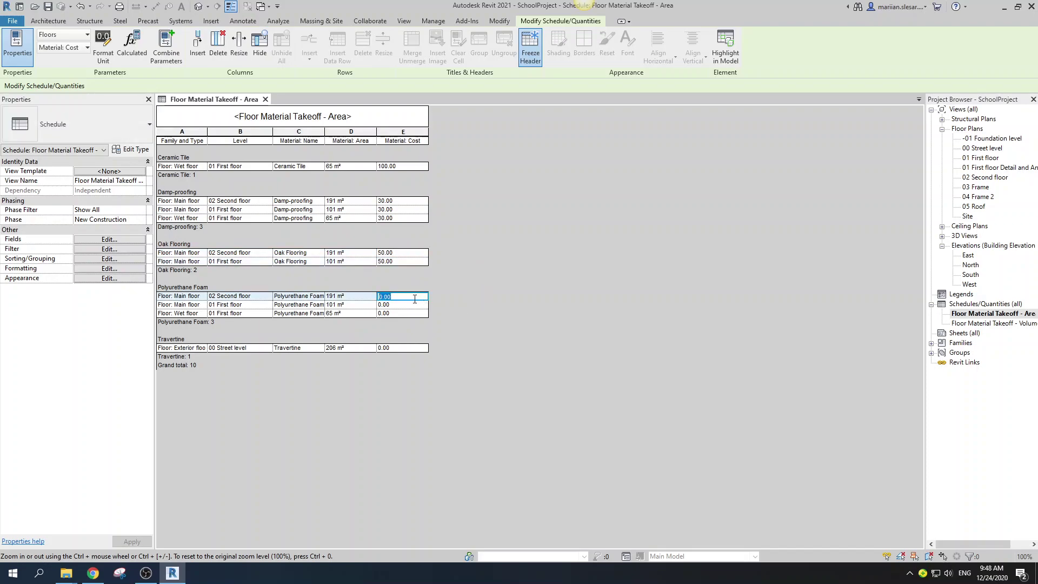
pyautogui.write('30')
pyautogui.click(421, 305)
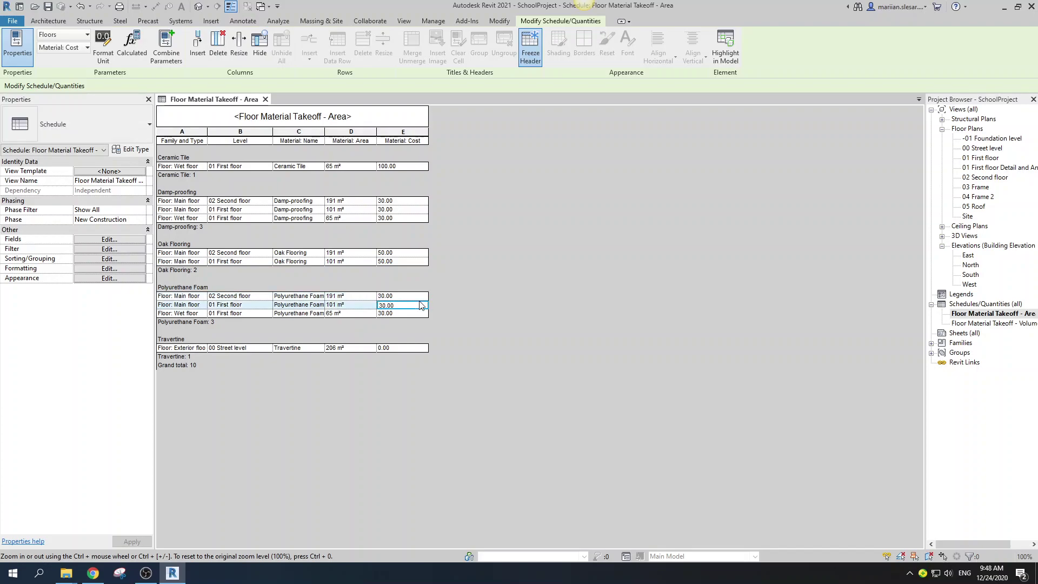
pyautogui.click(410, 349)
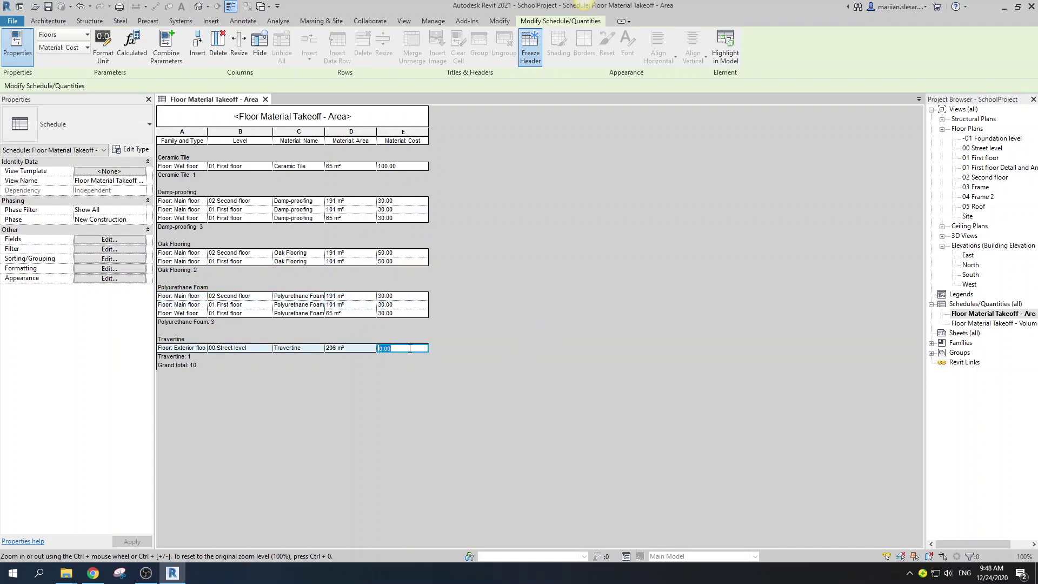
pyautogui.write('50')
# Set the Ceramic Tile material cost to 70 in the area schedule
pyautogui.click(410, 167)
pyautogui.write('70')
pyautogui.click(569, 194)
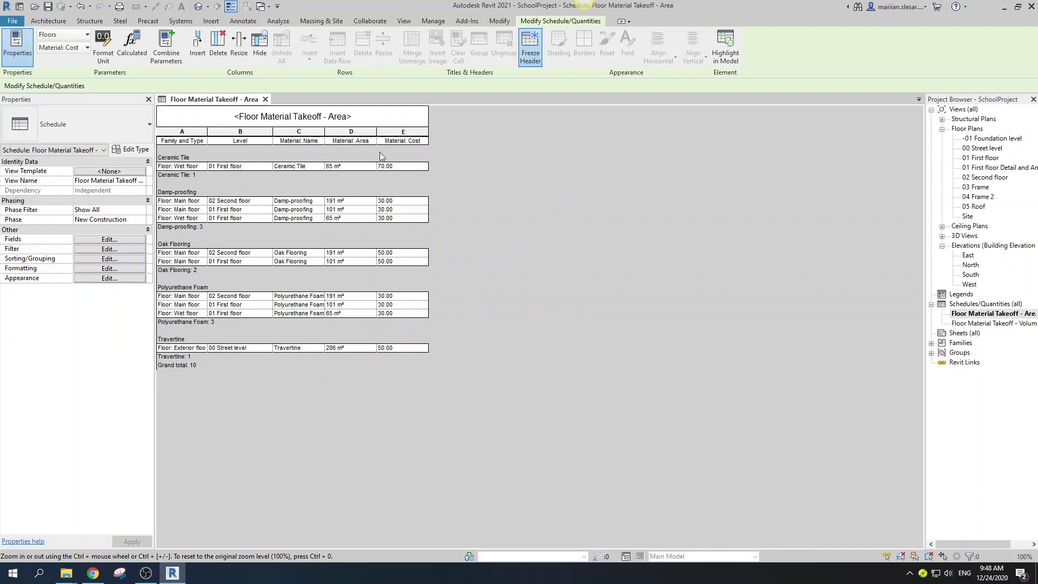
# Center the Material: Cost and Material: Area columns horizontally
pyautogui.click(402, 132)
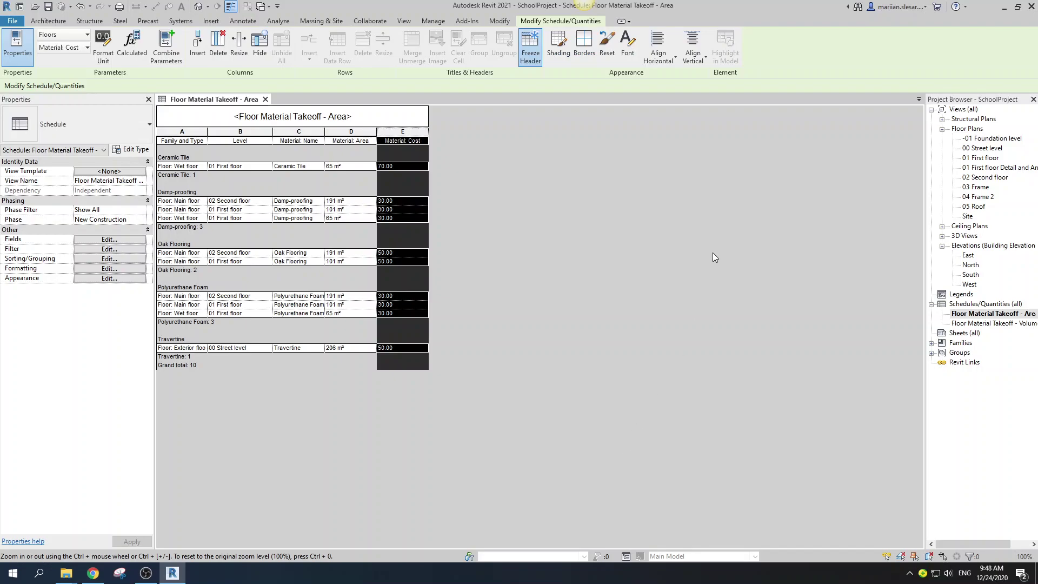
pyautogui.click(659, 61)
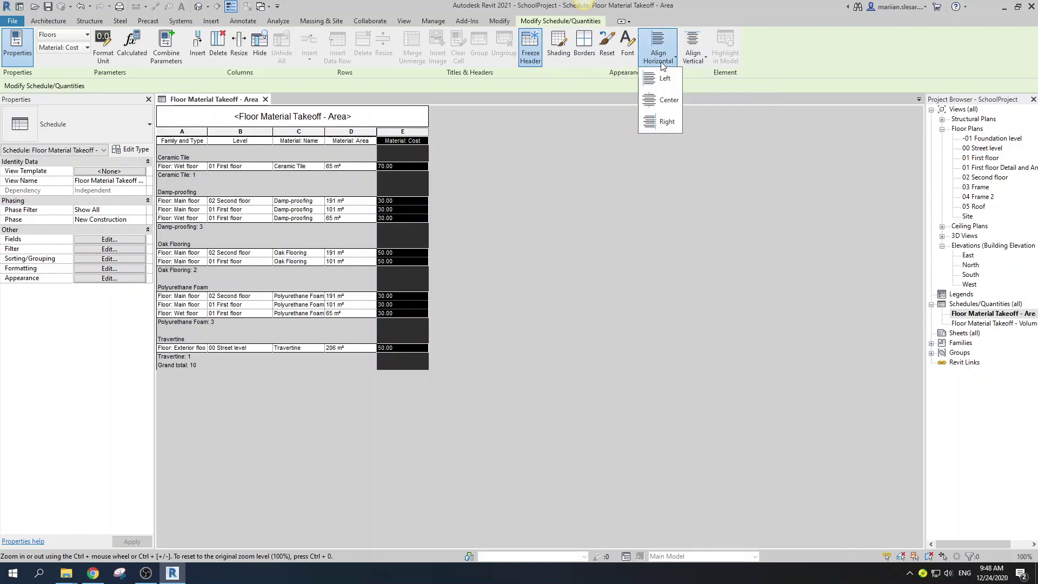
pyautogui.click(668, 100)
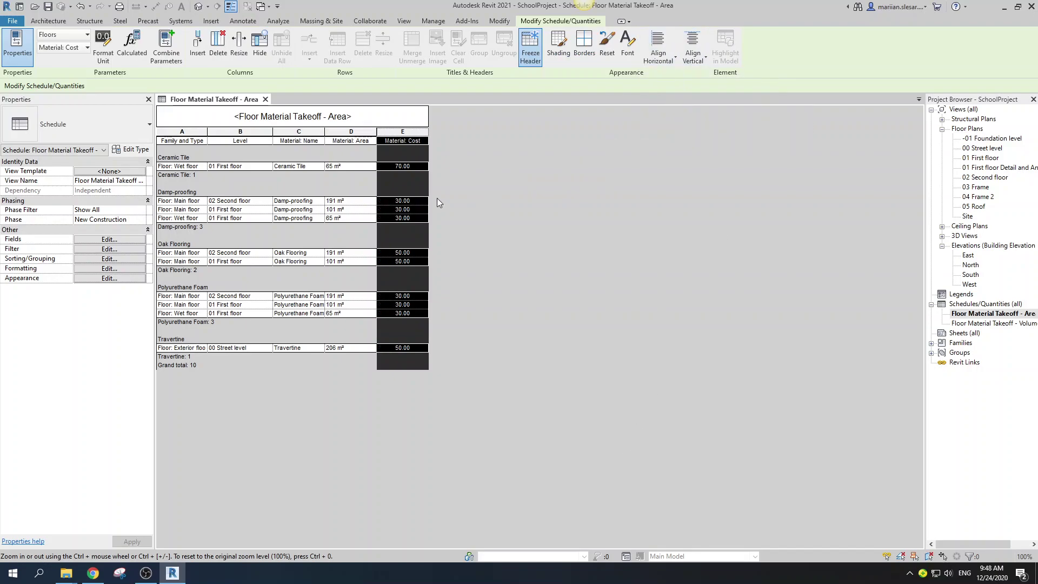
pyautogui.click(360, 138)
pyautogui.click(660, 61)
pyautogui.click(667, 100)
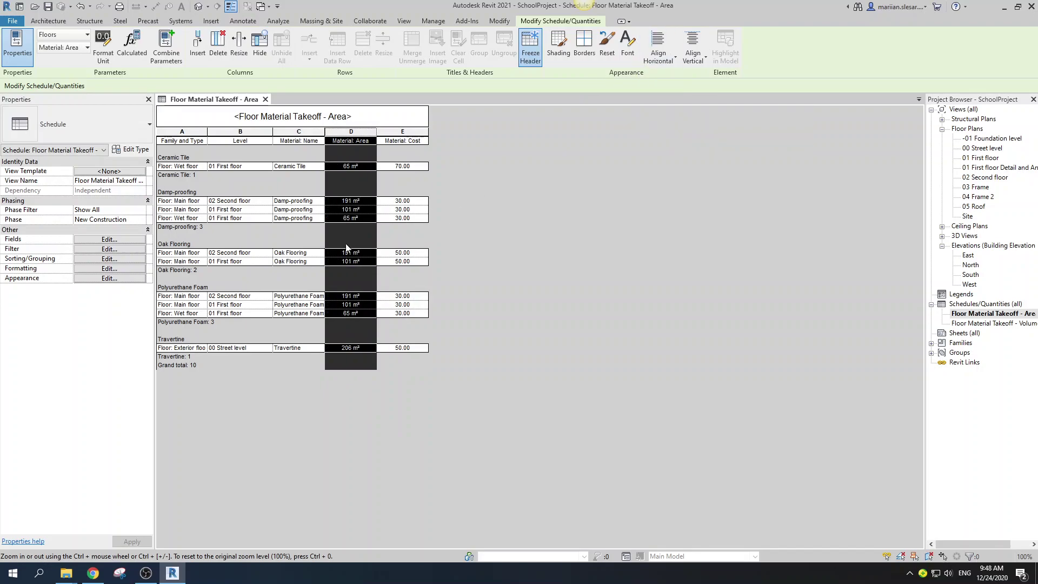
pyautogui.click(371, 314)
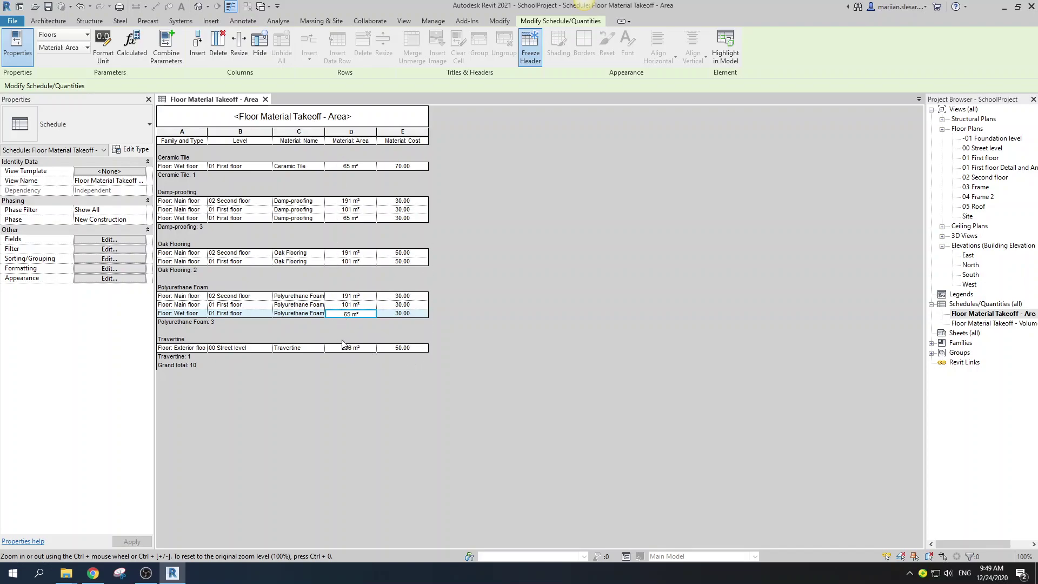
# Set the Material: Area field of the area schedule to calculate totals
pyautogui.click(119, 268)
pyautogui.moveTo(631, 157); pyautogui.dragTo(642, 146)
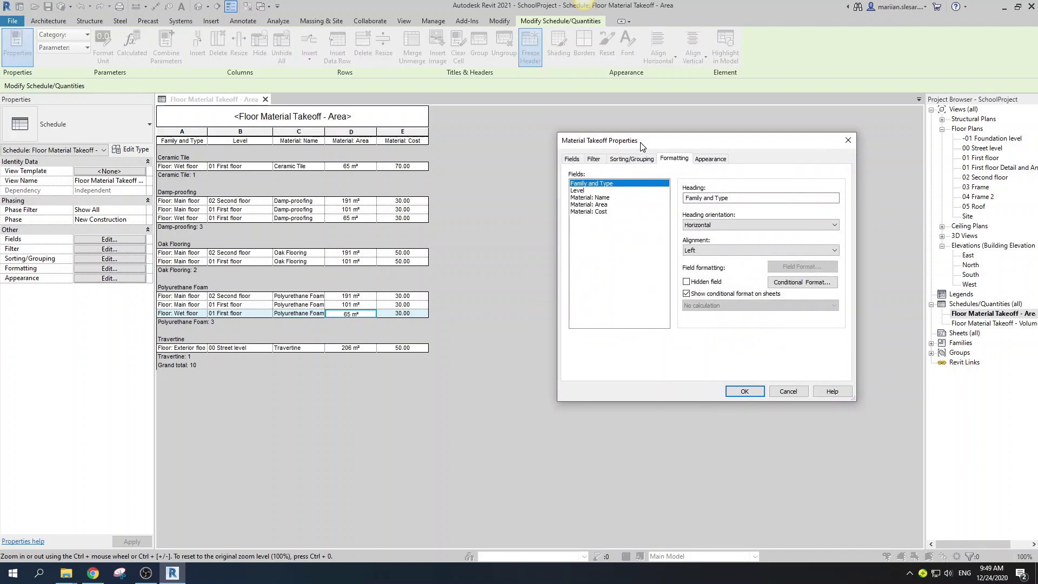
pyautogui.click(606, 205)
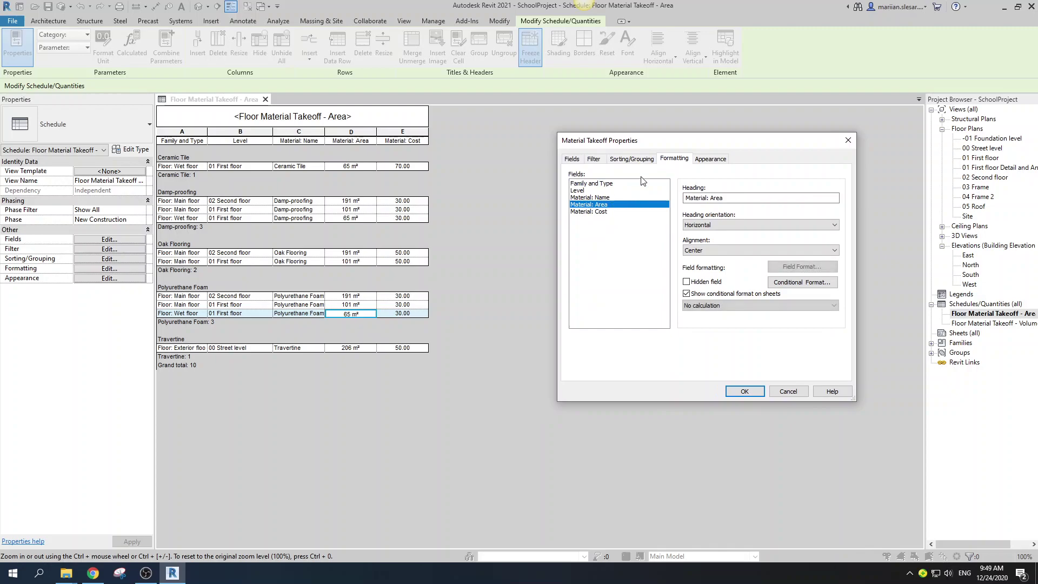
pyautogui.moveTo(636, 146); pyautogui.dragTo(599, 133)
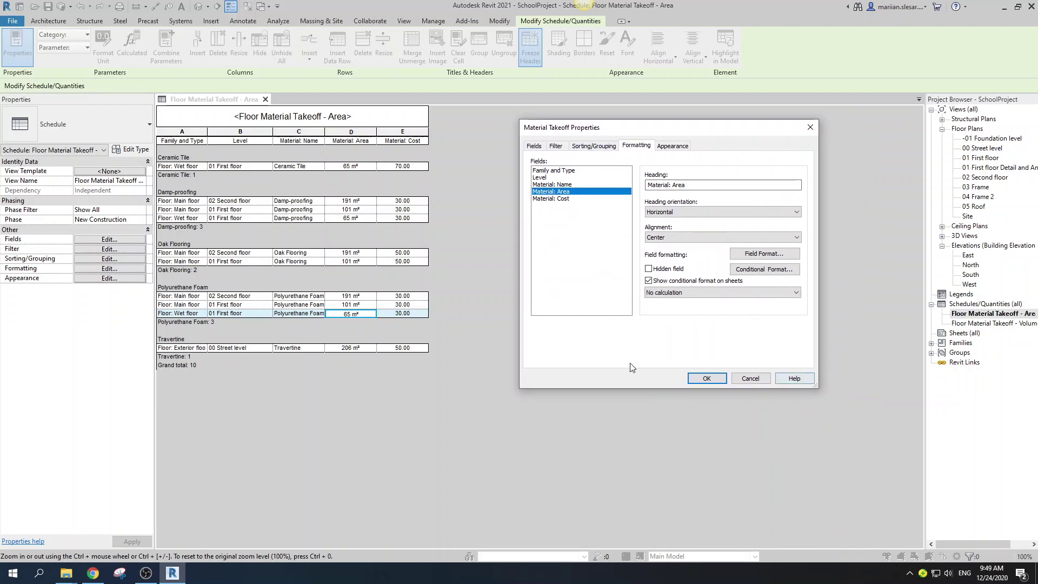
pyautogui.click(684, 295)
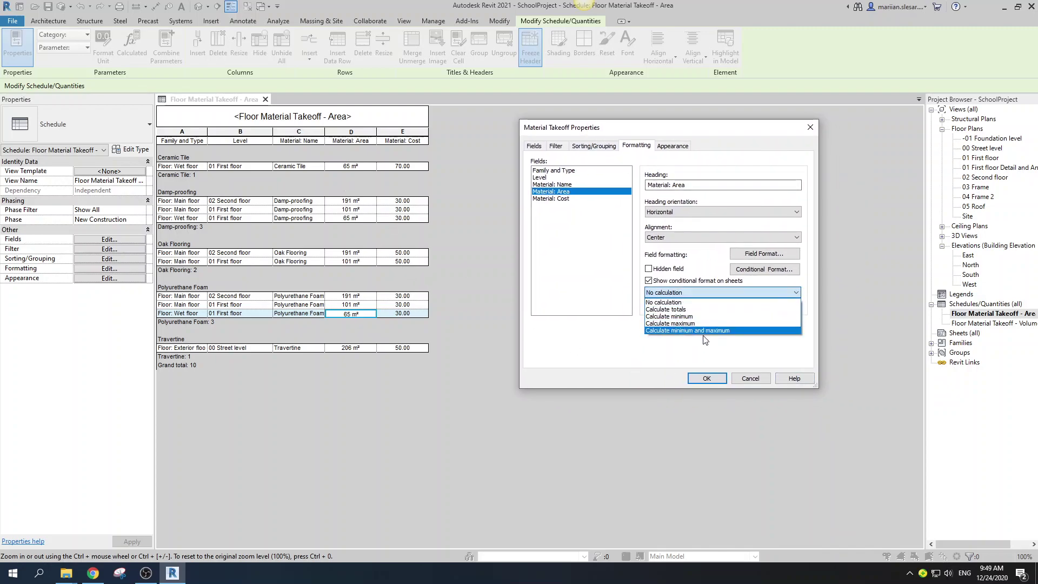
pyautogui.click(688, 308)
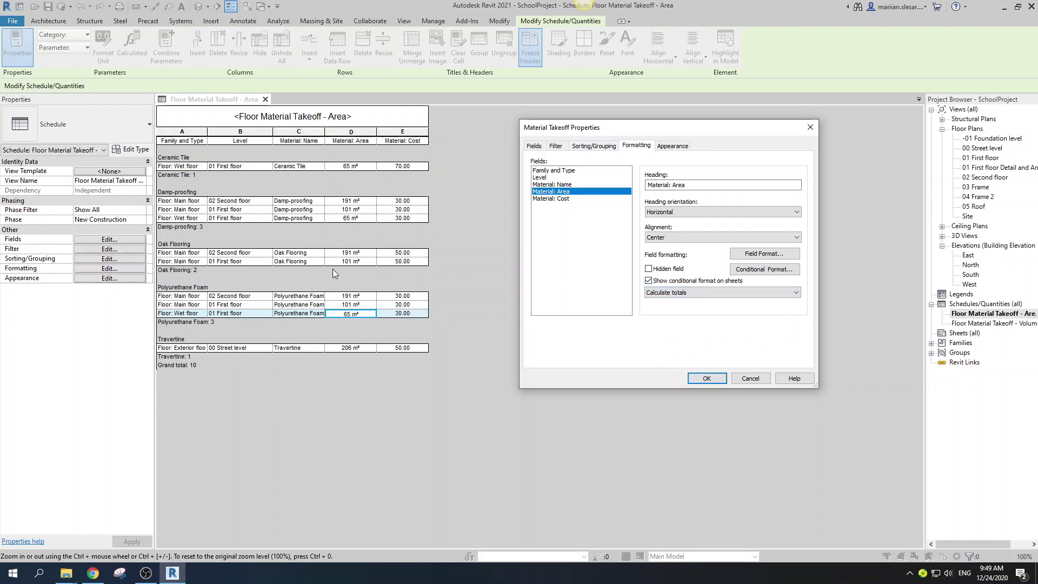
pyautogui.moveTo(655, 130); pyautogui.dragTo(647, 150)
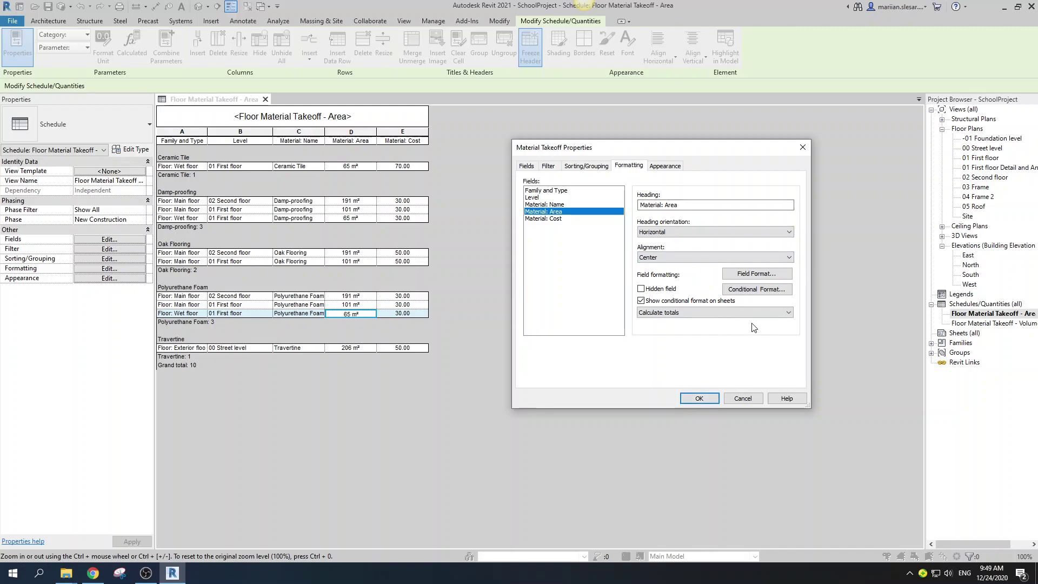
# Override the project settings for the Material: Area field format and round it to 2 decimal places
pyautogui.click(757, 273)
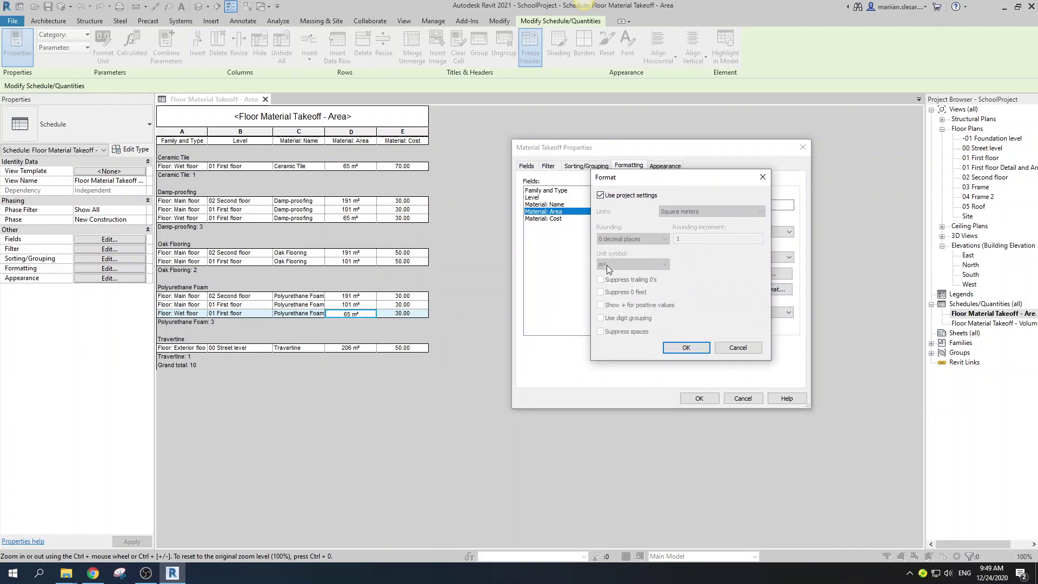
pyautogui.click(604, 196)
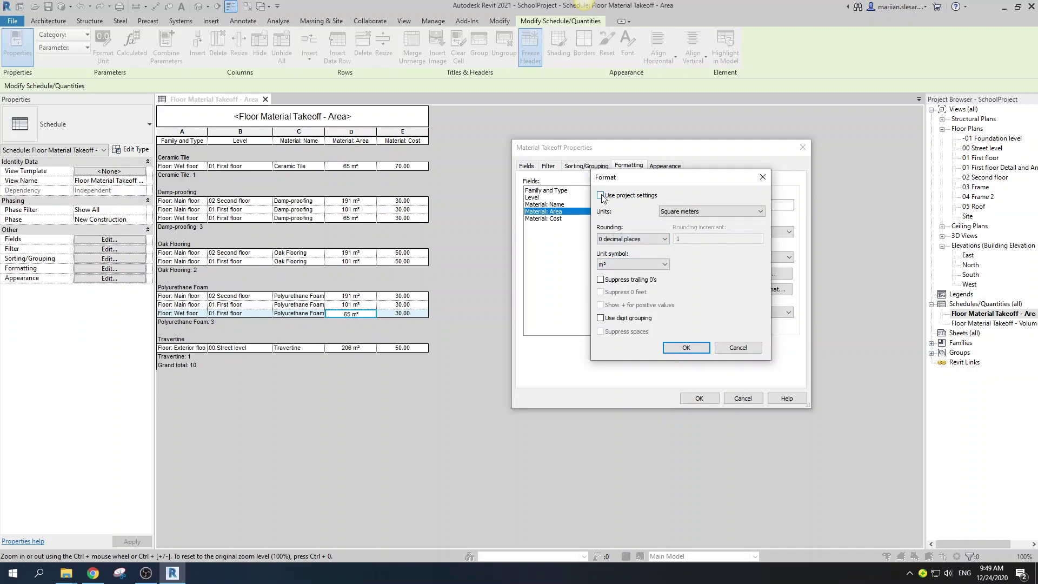
pyautogui.click(632, 238)
pyautogui.click(616, 291)
pyautogui.click(686, 347)
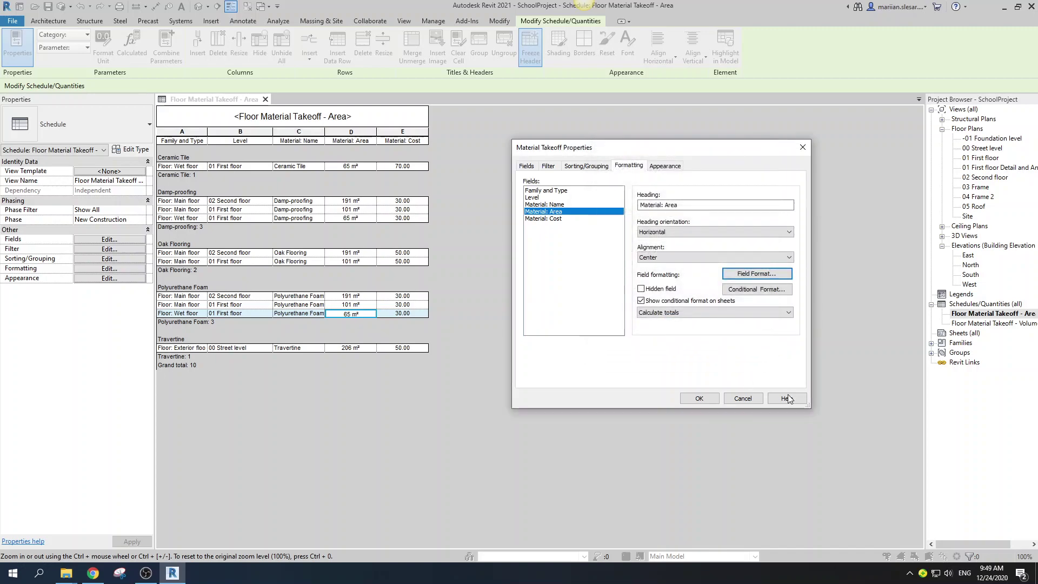
pyautogui.click(699, 398)
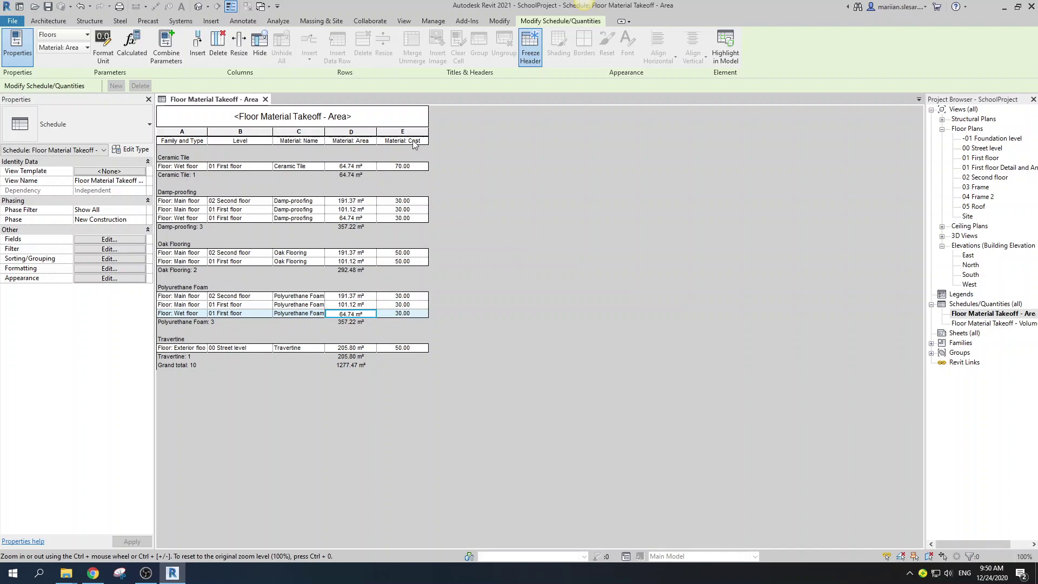
# Format the Material: Cost field independently of project settings, with the $ unit symbol, suppressed trailing zeros and digit grouping
pyautogui.click(110, 268)
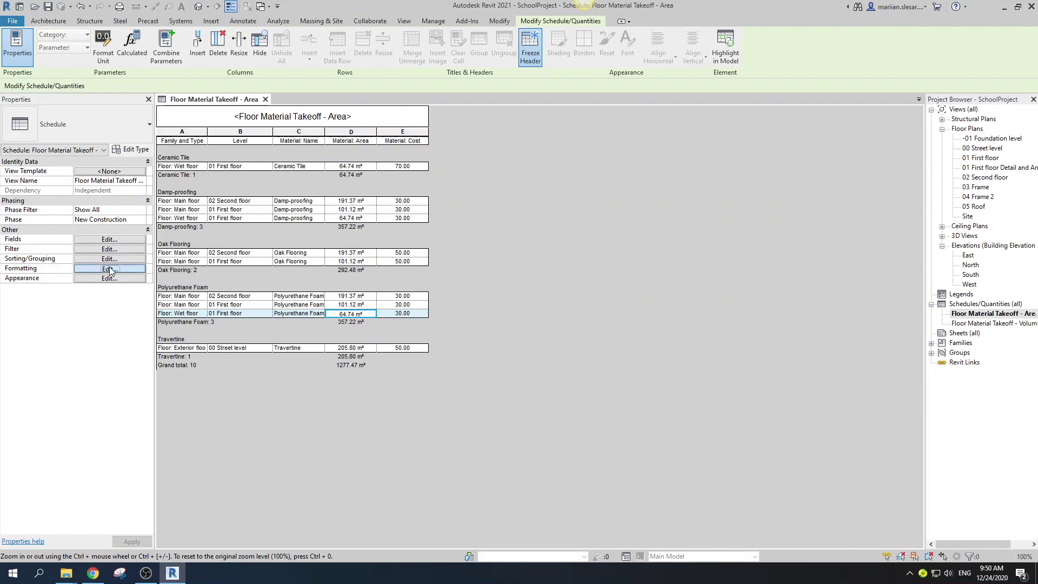
pyautogui.click(546, 218)
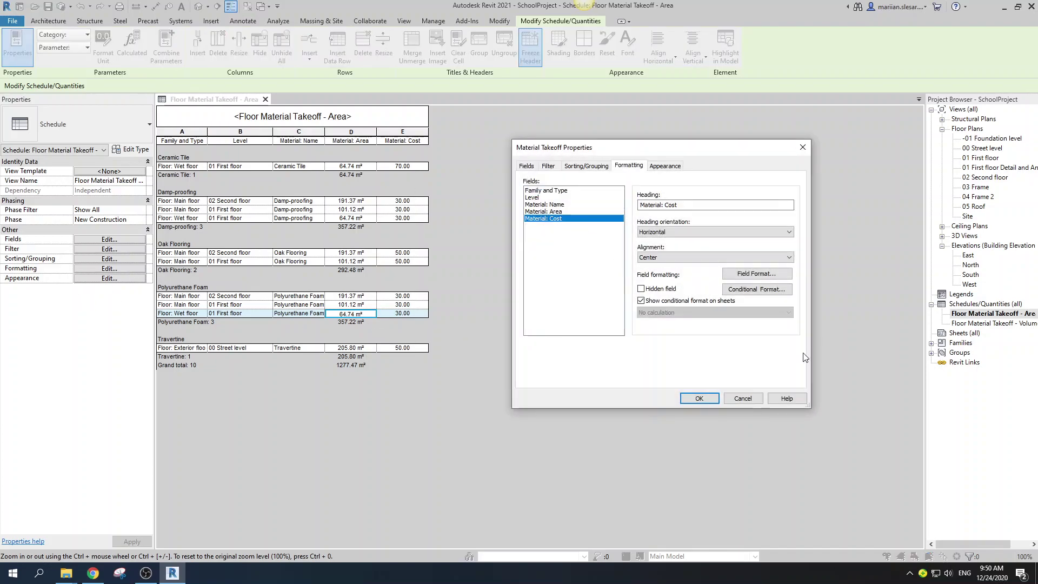
pyautogui.click(756, 274)
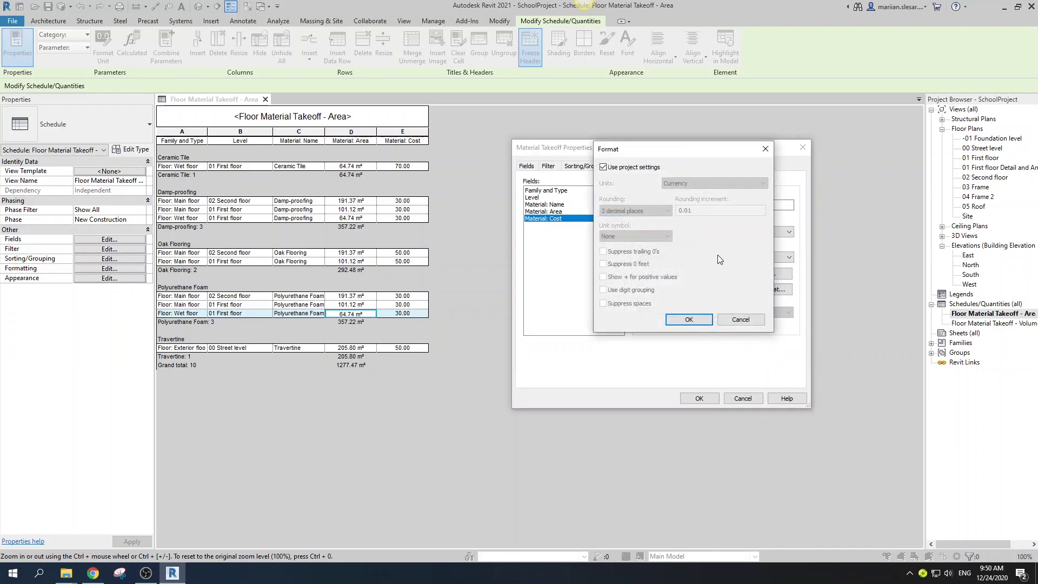
pyautogui.click(610, 168)
pyautogui.moveTo(669, 149); pyautogui.dragTo(671, 166)
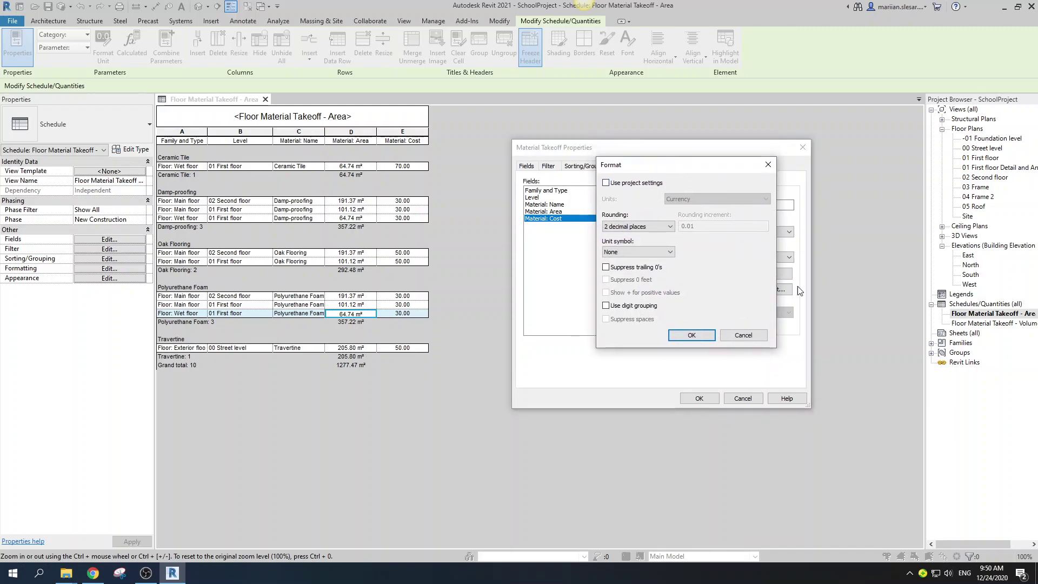
pyautogui.click(637, 251)
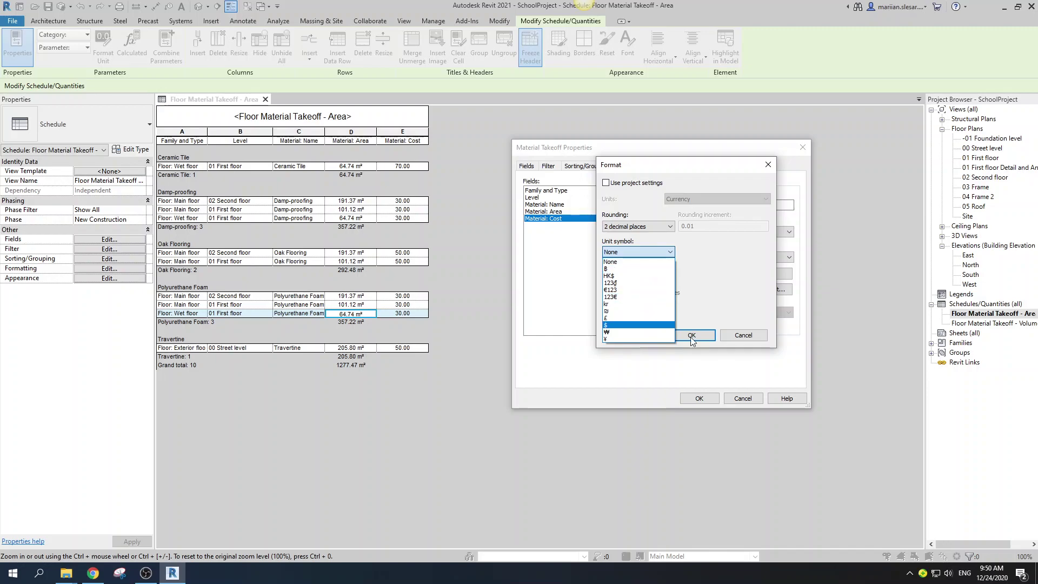
pyautogui.click(615, 325)
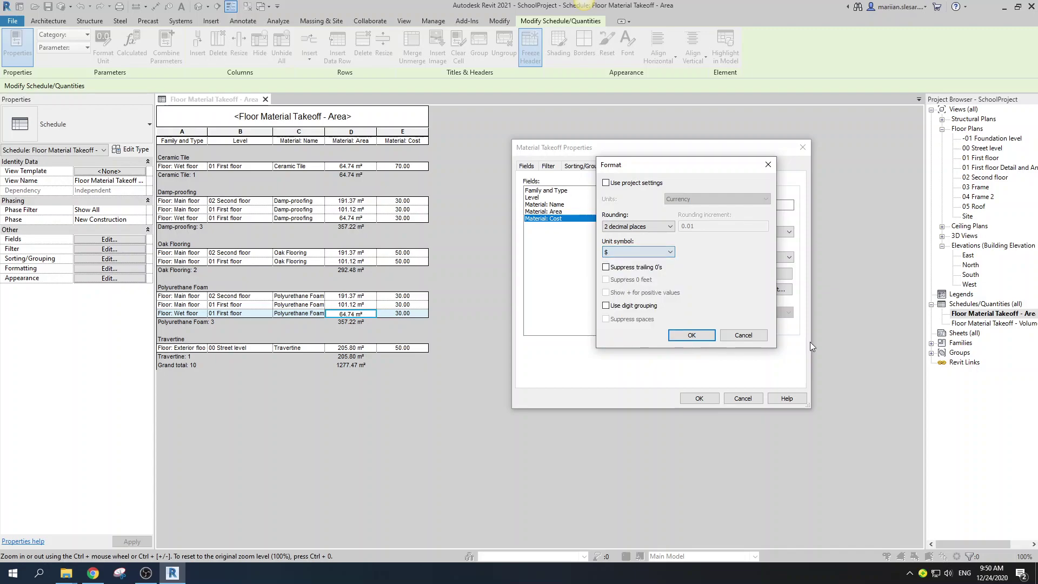
pyautogui.click(605, 267)
pyautogui.click(607, 306)
pyautogui.click(691, 335)
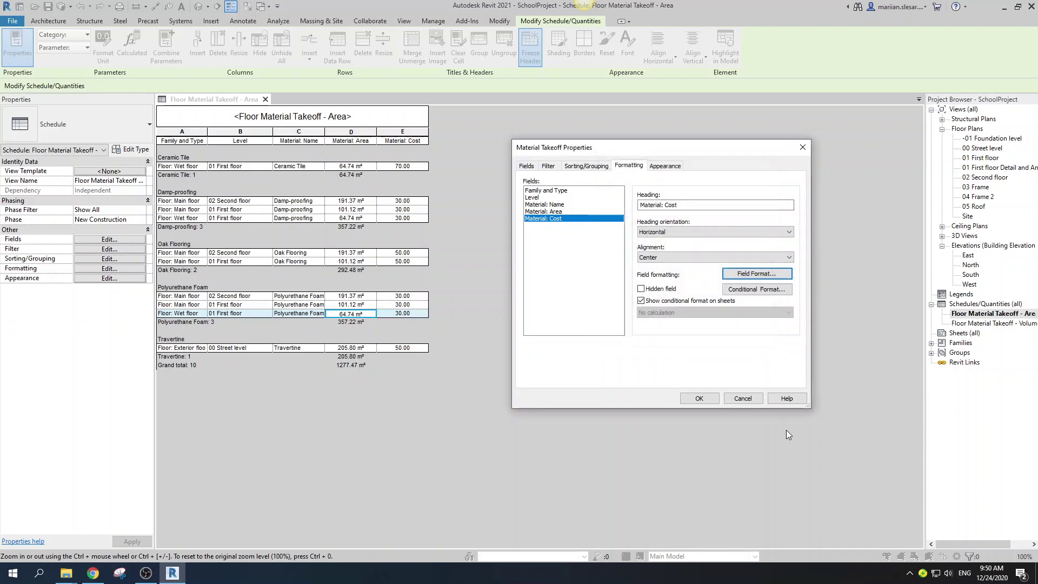
pyautogui.click(698, 398)
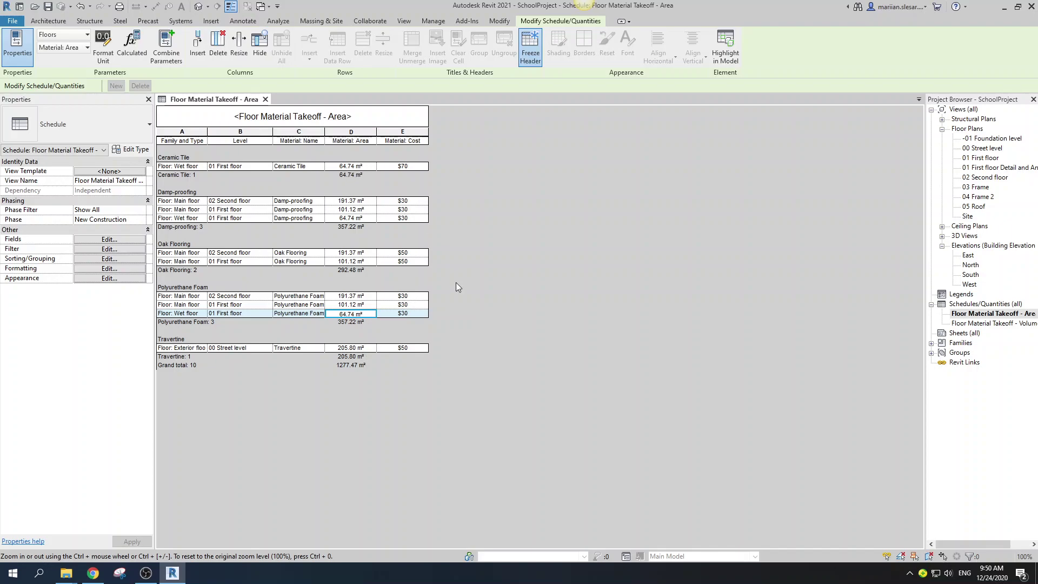
pyautogui.click(410, 166)
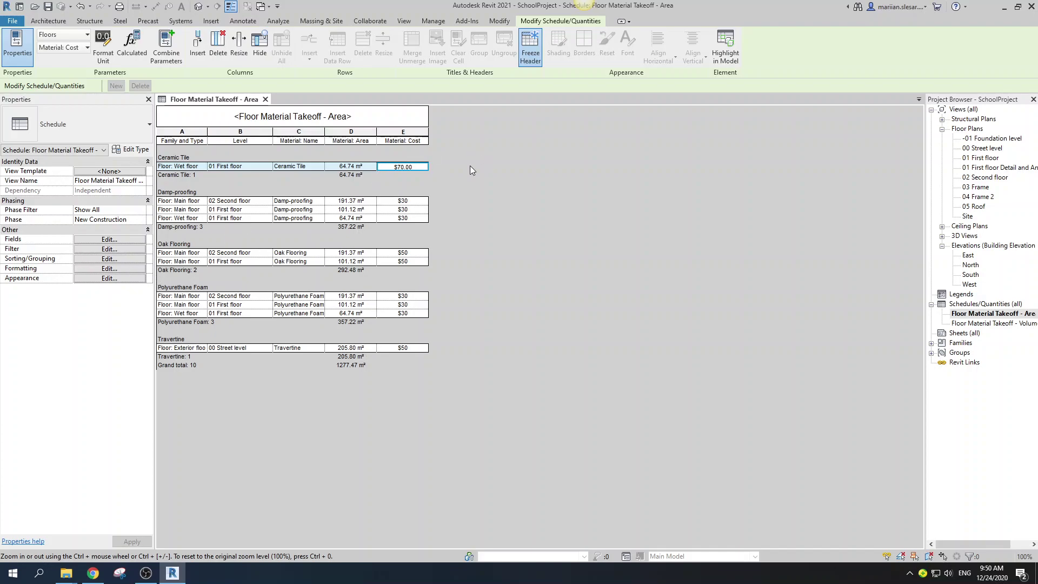
# Start a calculated value named Cost by Area in the area schedule, with Currency as its type
pyautogui.click(111, 240)
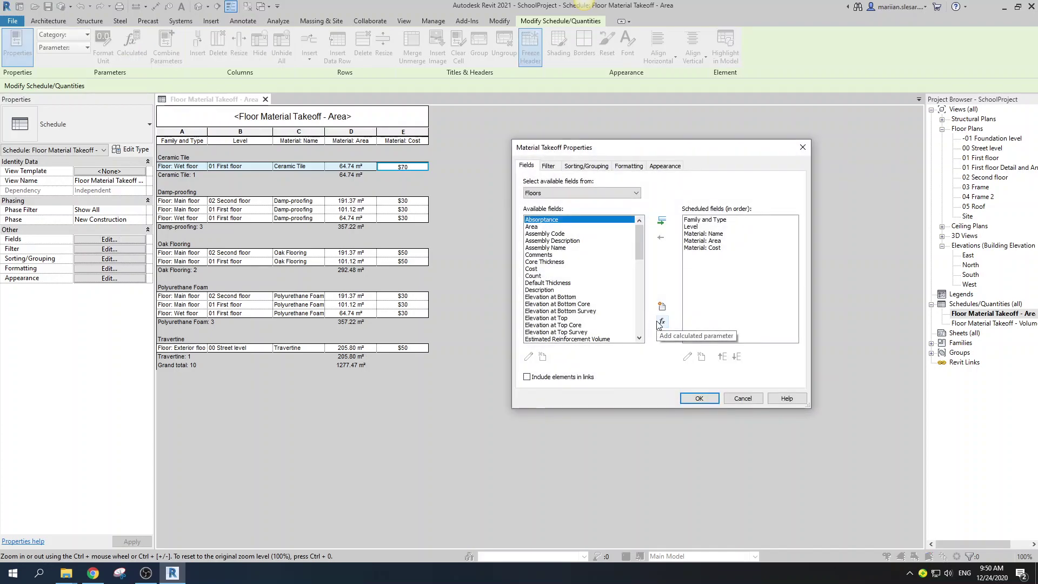
pyautogui.click(660, 323)
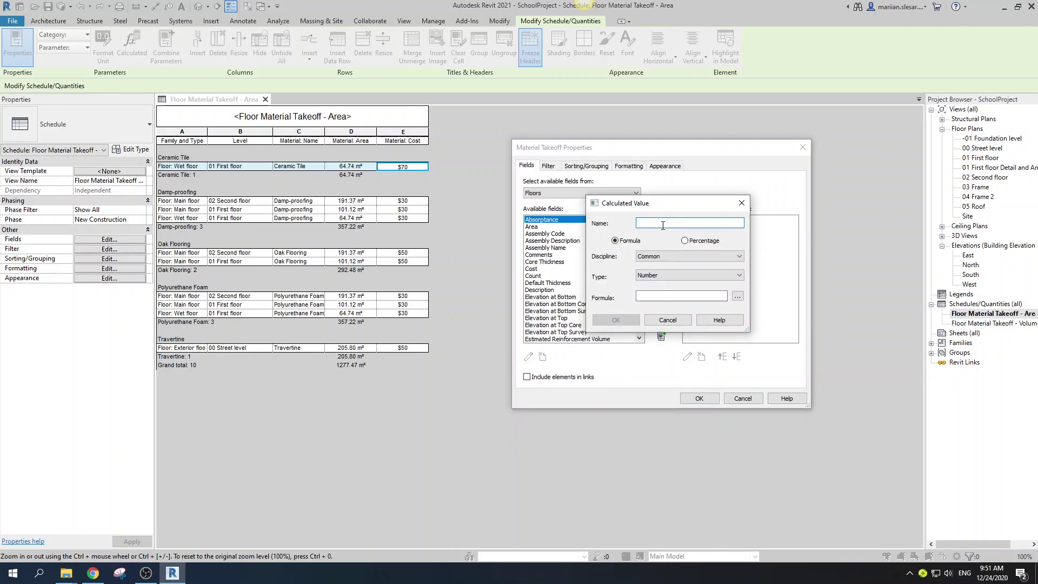
pyautogui.write('Cost ')
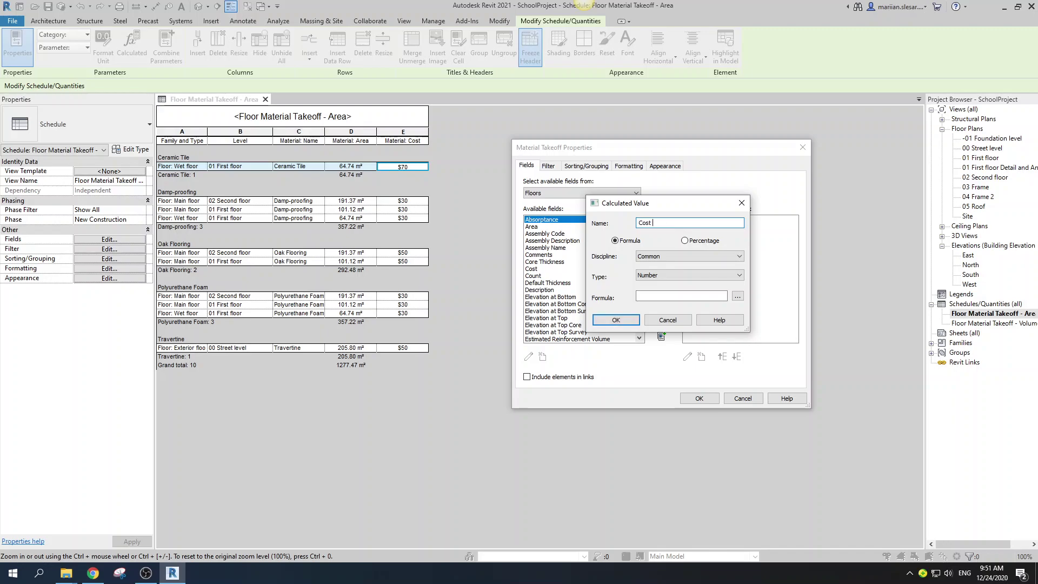
pyautogui.write('by Area')
pyautogui.click(694, 276)
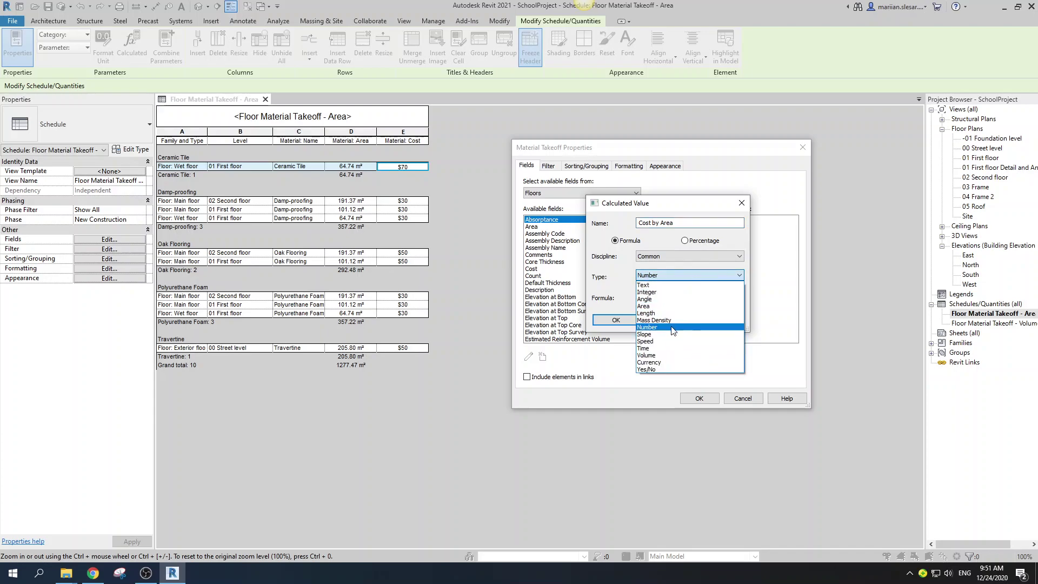
pyautogui.click(670, 362)
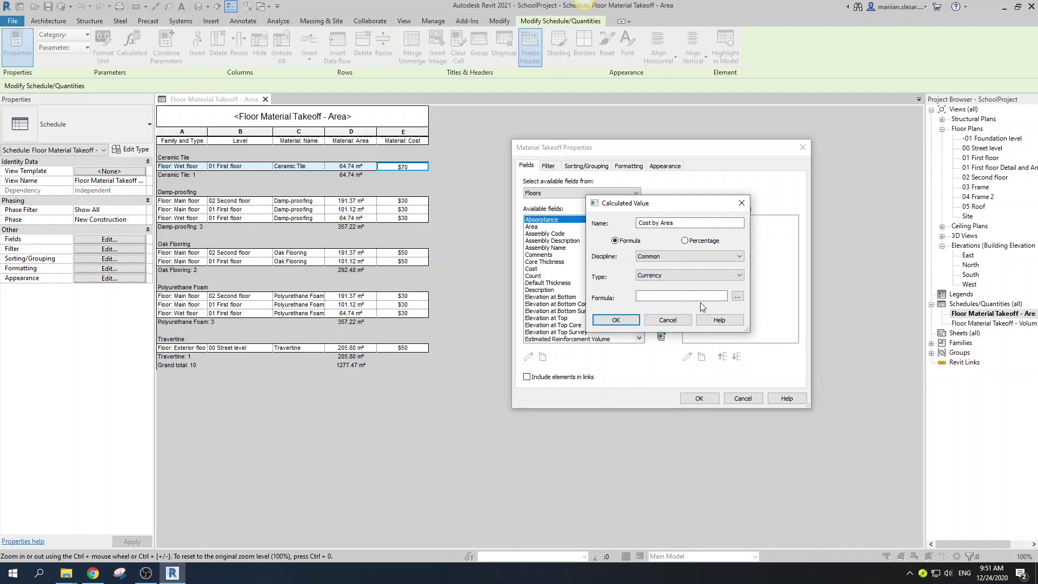
# Build the Cost by Area formula as Material: Cost * Material: Area from the schedule fields
pyautogui.click(677, 297)
pyautogui.click(736, 296)
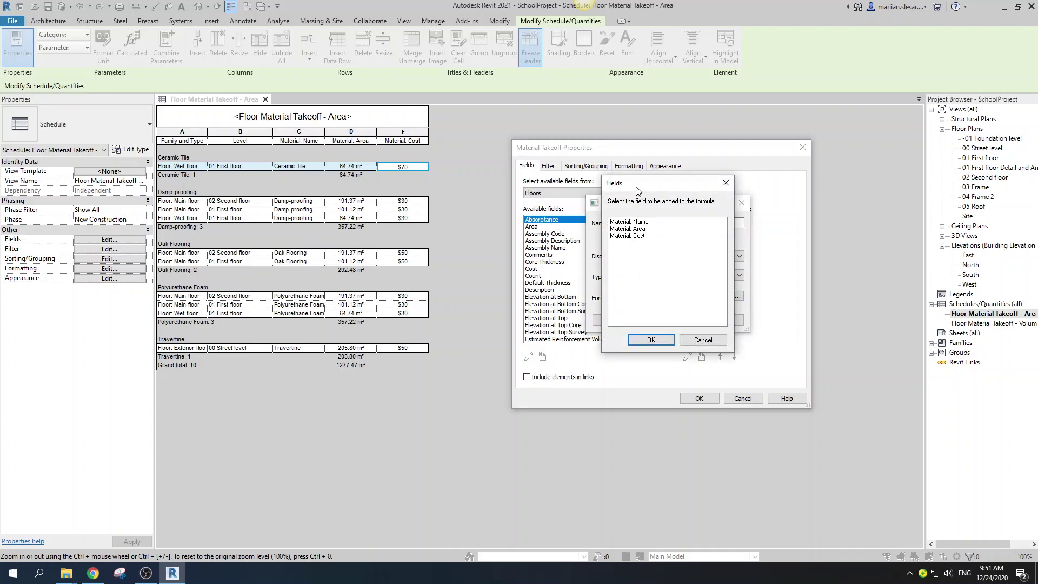
pyautogui.moveTo(638, 190); pyautogui.dragTo(680, 191)
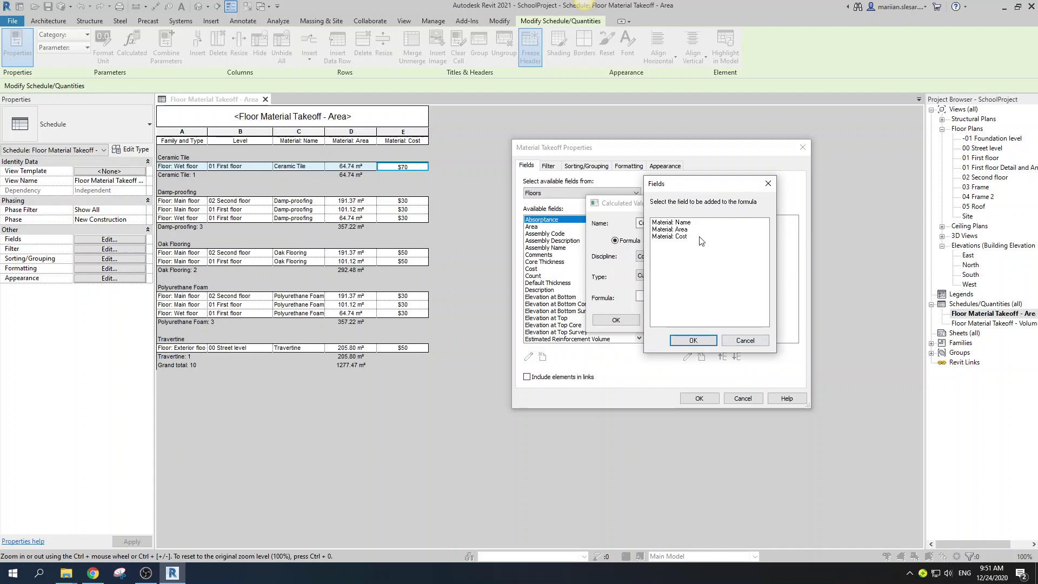
pyautogui.click(670, 237)
pyautogui.click(703, 340)
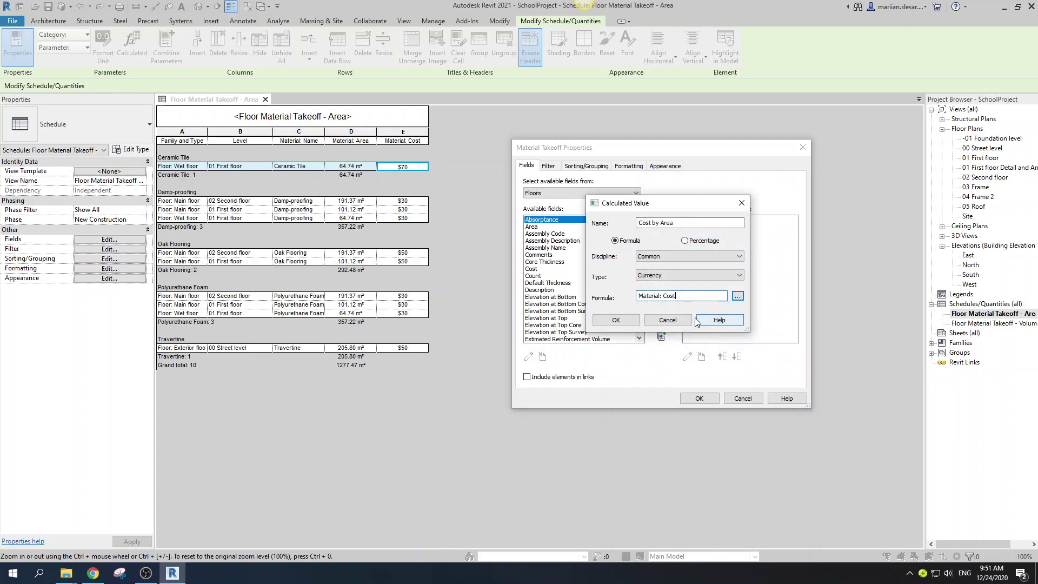
pyautogui.write('*')
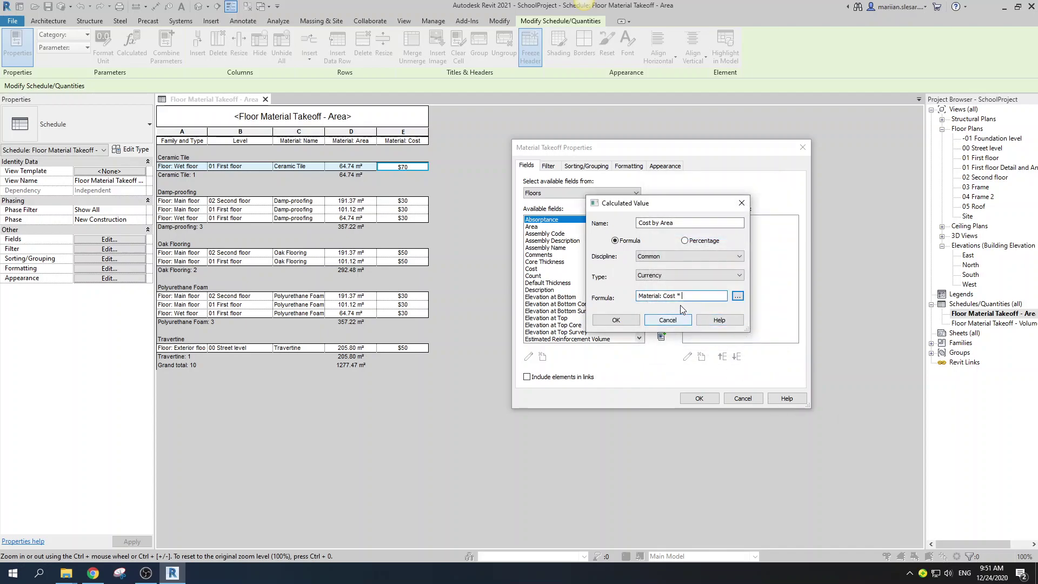
pyautogui.click(738, 296)
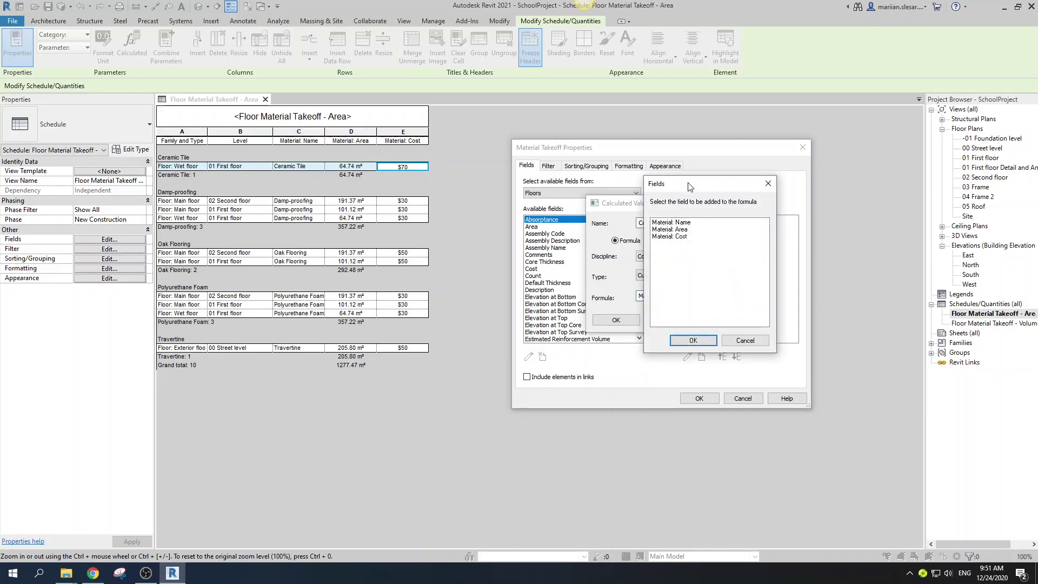
pyautogui.click(684, 229)
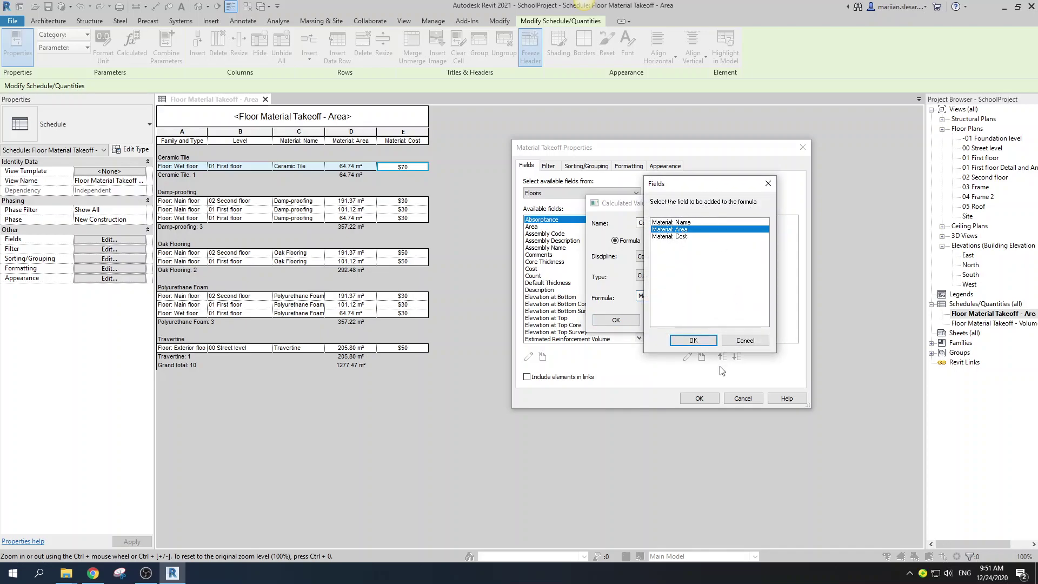
pyautogui.click(694, 340)
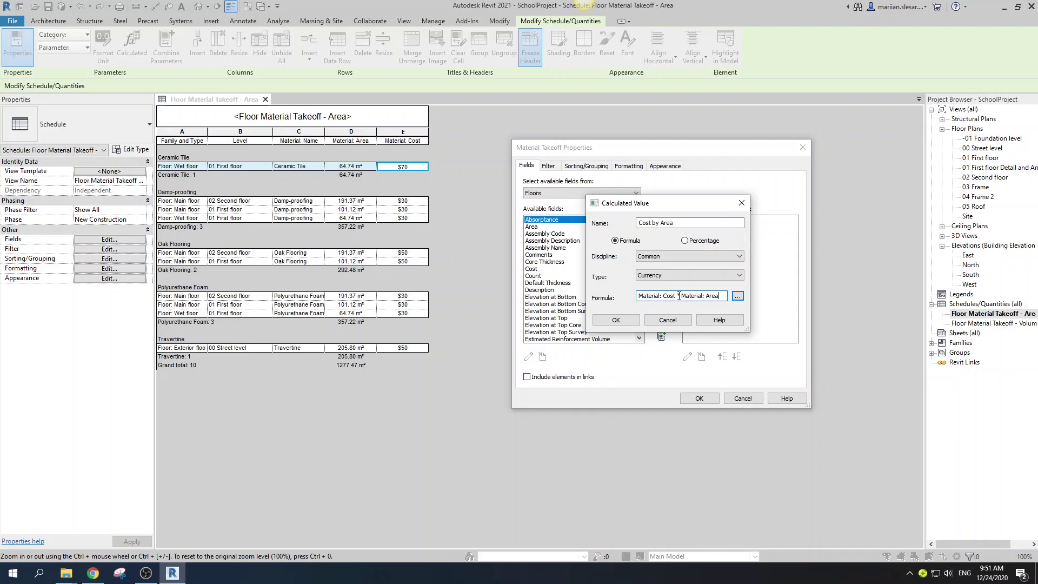
# Append /1m^2 to the Cost by Area formula and add the calculated field to the schedule
pyautogui.moveTo(723, 295); pyautogui.dragTo(620, 295)
pyautogui.click(721, 296)
pyautogui.write('/1m^2')
pyautogui.moveTo(723, 298); pyautogui.dragTo(639, 297)
pyautogui.click(614, 321)
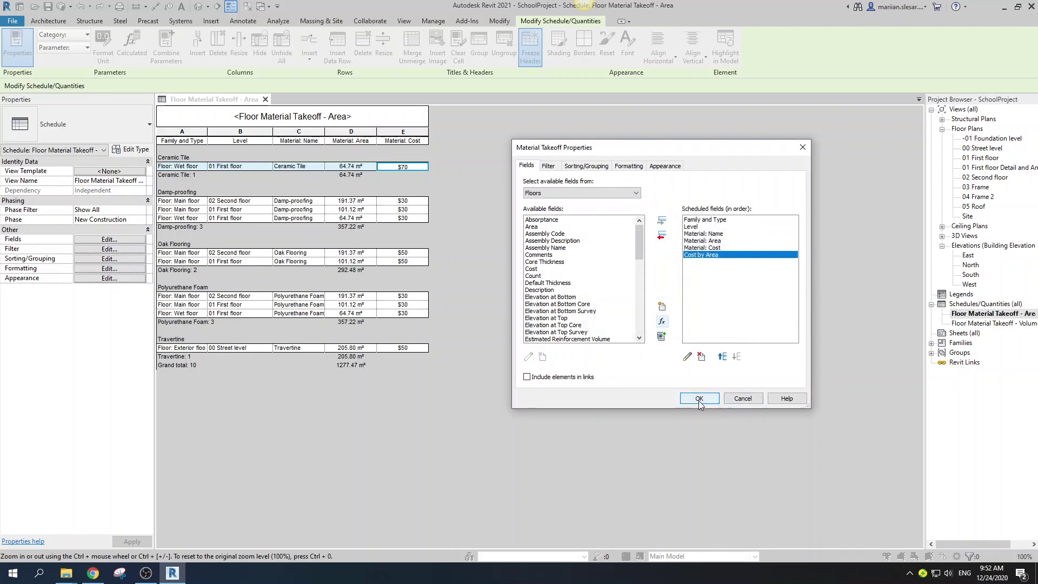
pyautogui.click(699, 399)
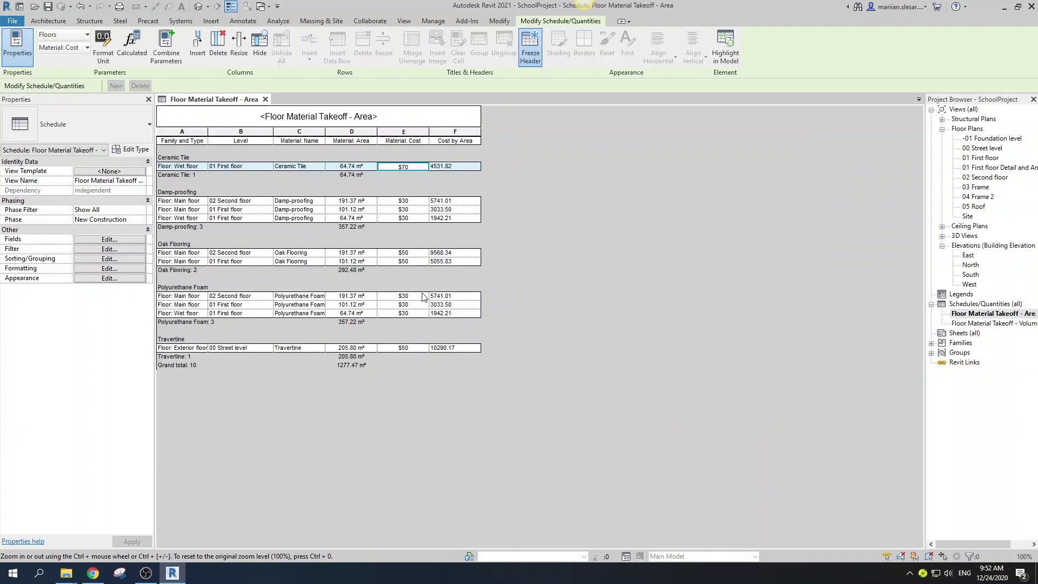
# Open the area schedule's formatting settings and set the Material: Cost field to Horizontal heading orientation and Center alignment
pyautogui.click(418, 167)
pyautogui.click(460, 132)
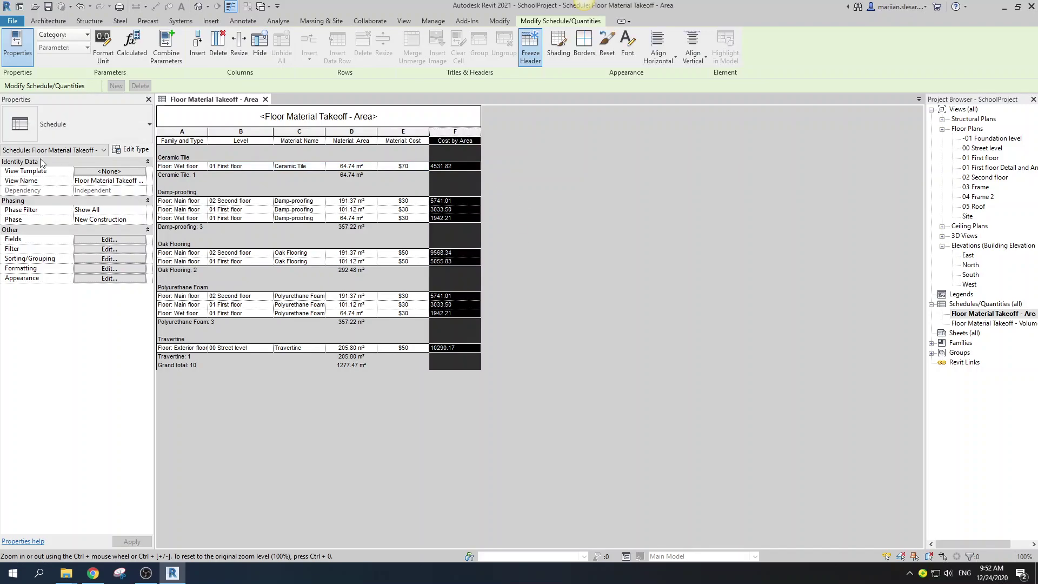
pyautogui.click(109, 268)
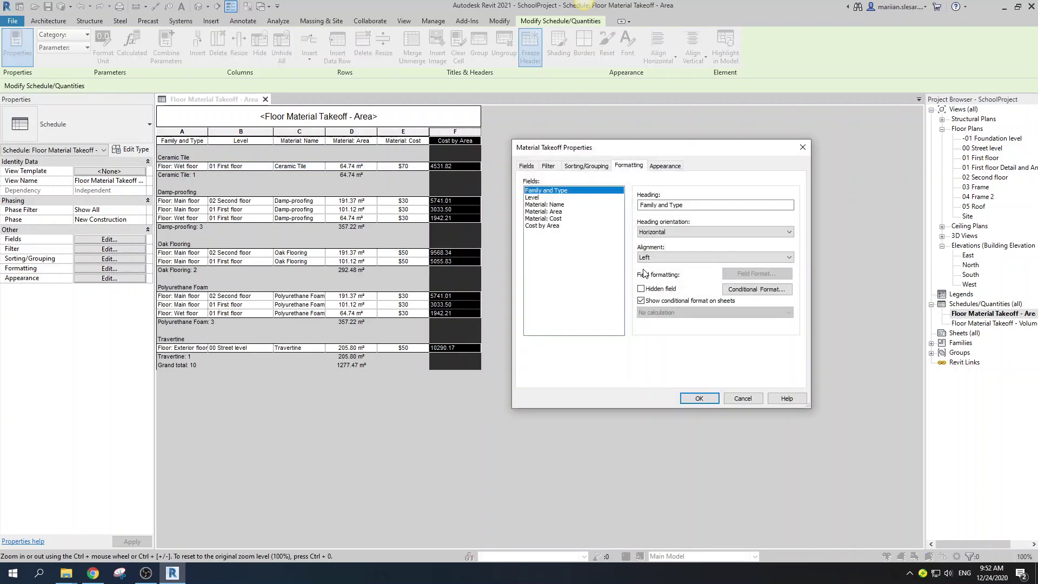
pyautogui.moveTo(627, 147); pyautogui.dragTo(680, 135)
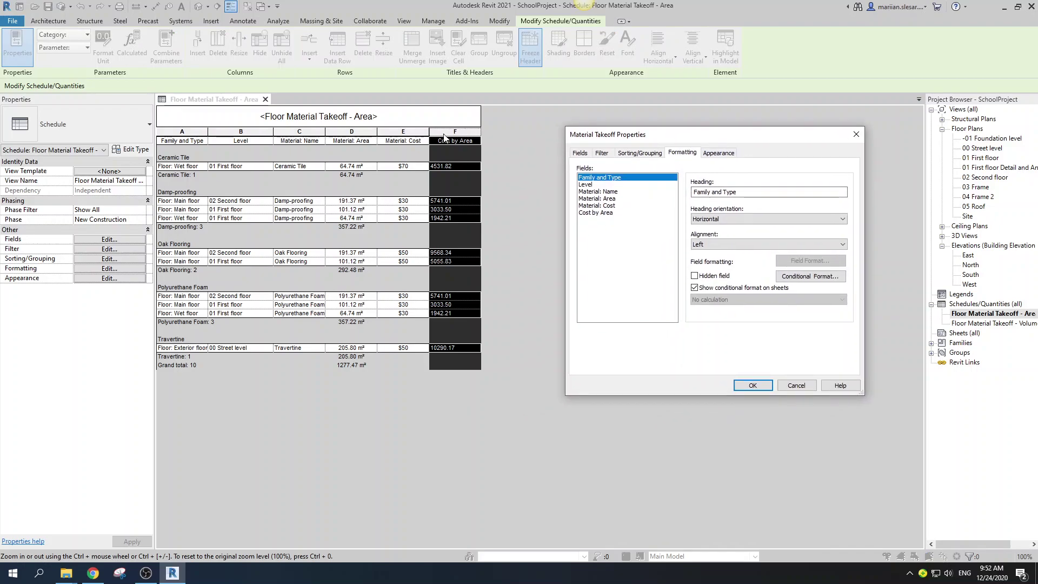
pyautogui.click(599, 206)
pyautogui.click(735, 246)
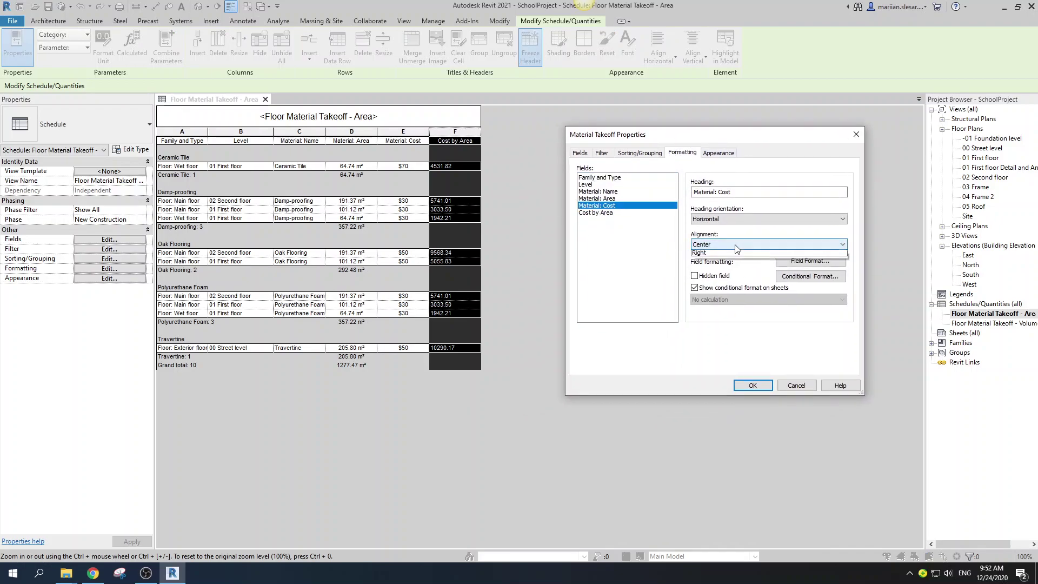
pyautogui.click(736, 247)
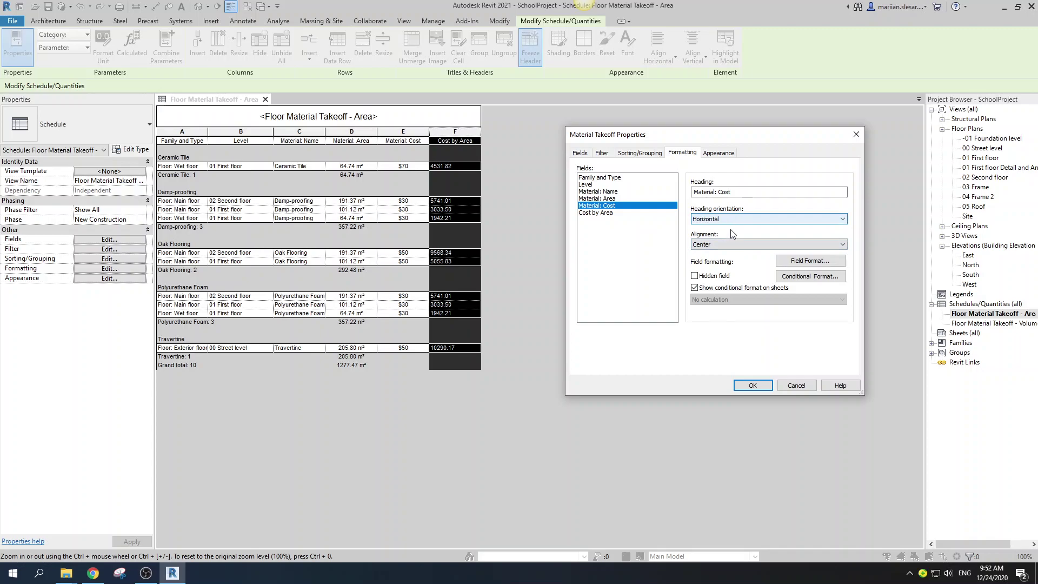
pyautogui.click(724, 219)
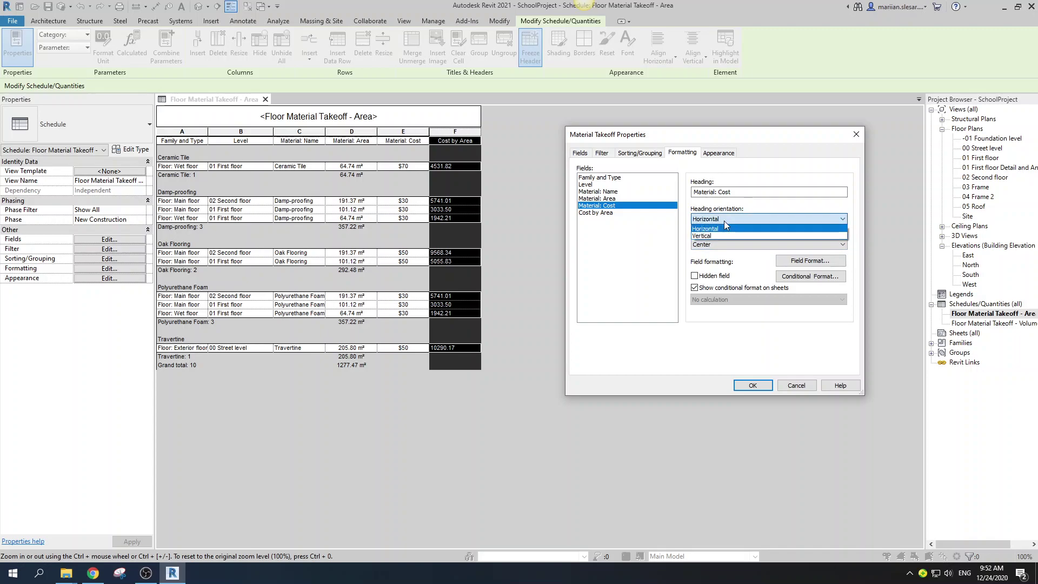
pyautogui.click(725, 221)
pyautogui.click(741, 244)
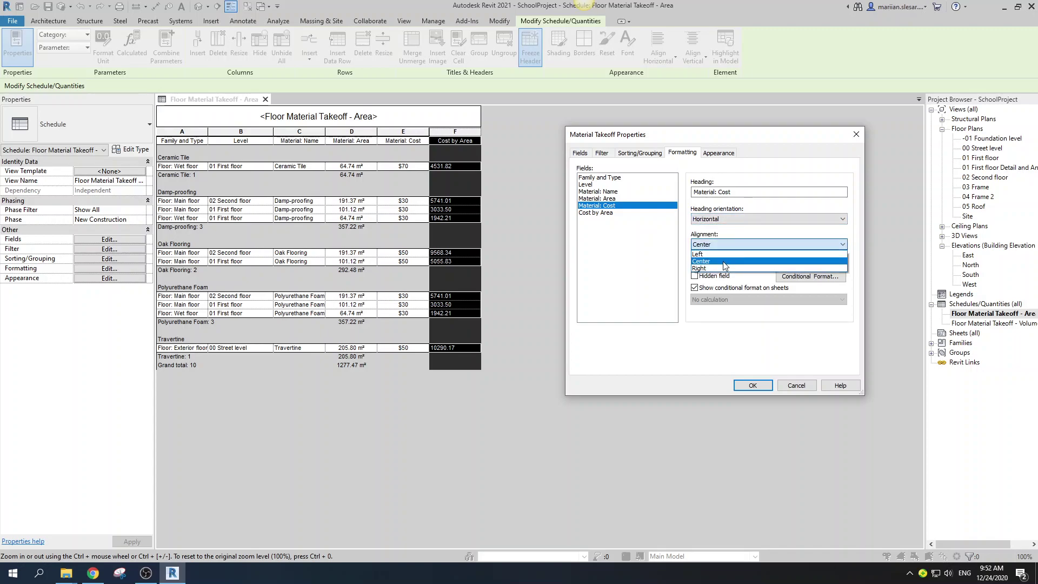
pyautogui.click(722, 262)
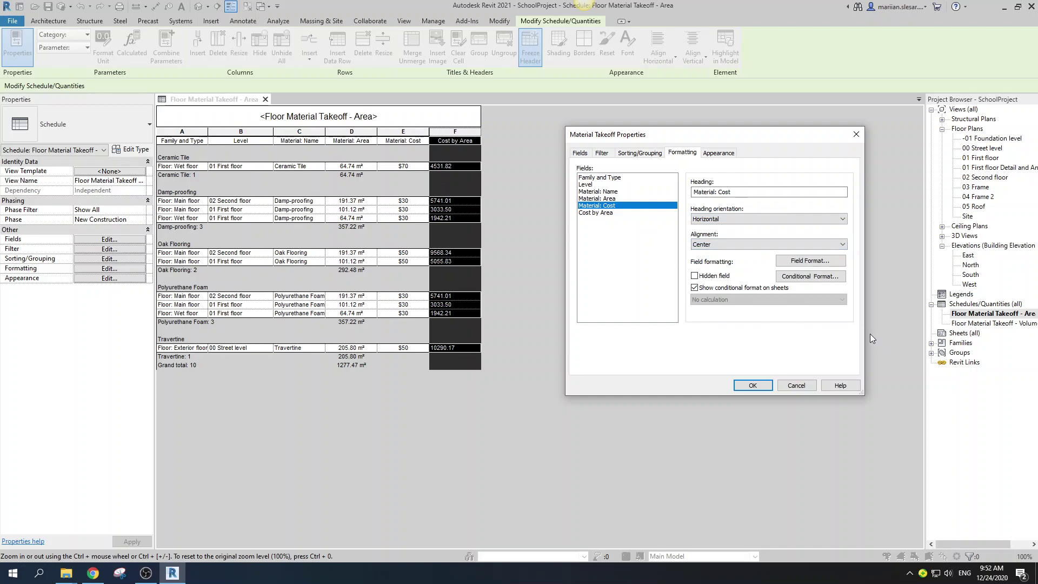
# Set the Cost by Area field's alignment to Center and its calculation option to Calculate totals
pyautogui.click(595, 212)
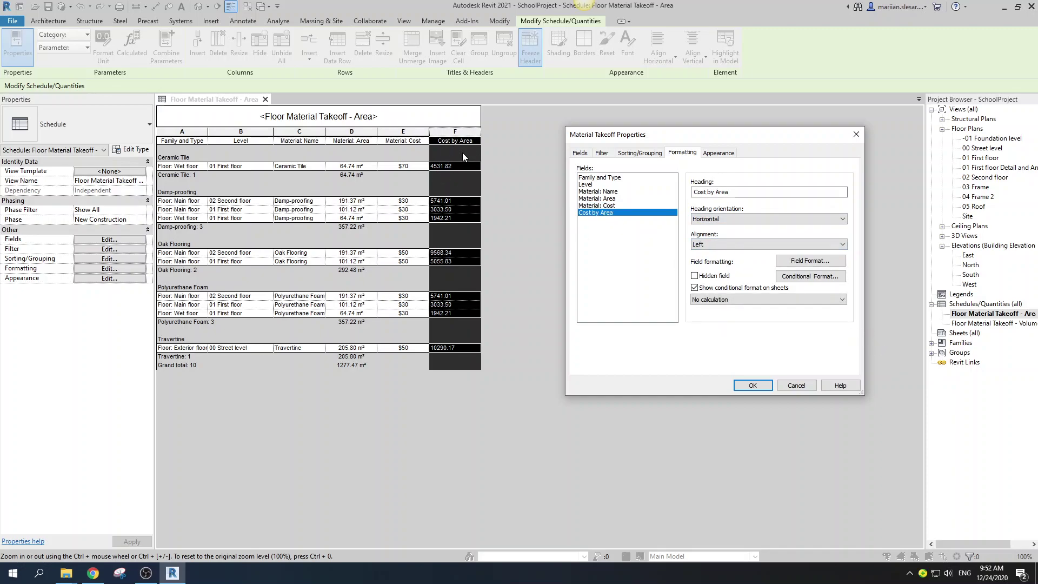
pyautogui.click(767, 245)
pyautogui.click(720, 252)
pyautogui.press('Down')
pyautogui.click(735, 300)
pyautogui.click(731, 315)
# Format Cost by Area independently of project settings with 2 decimal places, the $ symbol, suppressed trailing zeros and digit grouping, and apply the schedule formatting
pyautogui.click(824, 265)
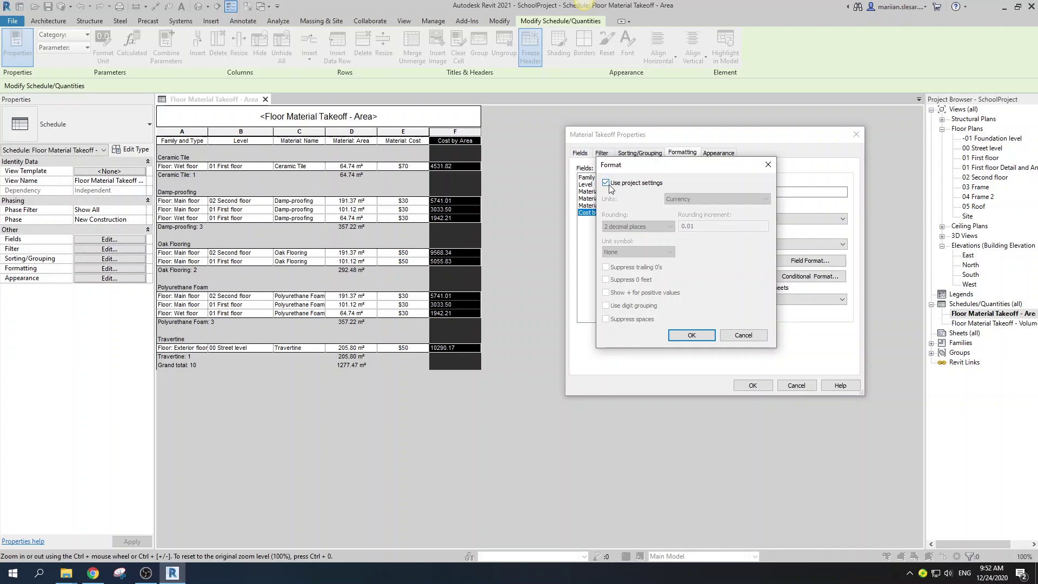
pyautogui.click(643, 227)
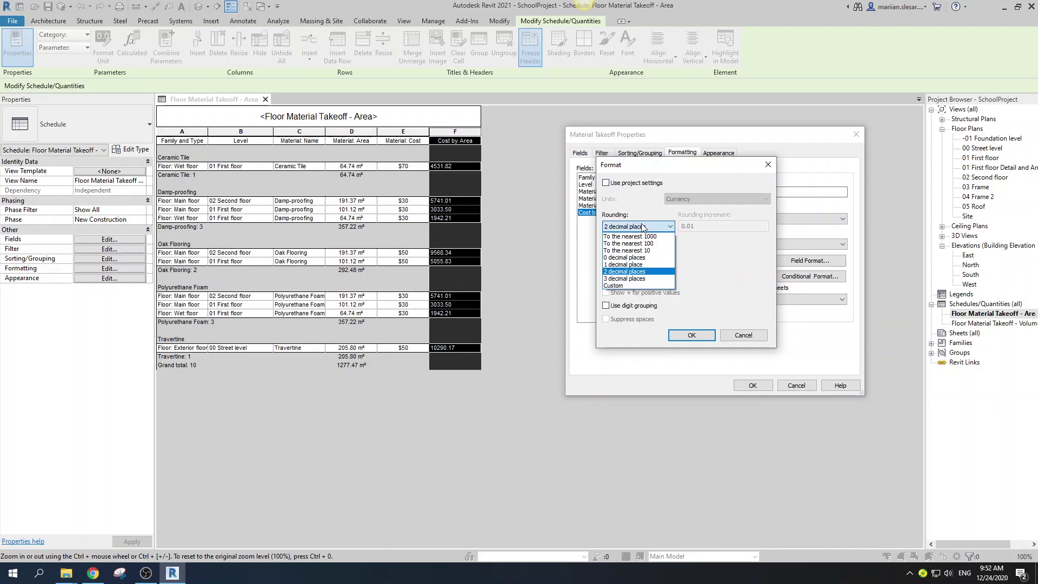
pyautogui.click(643, 227)
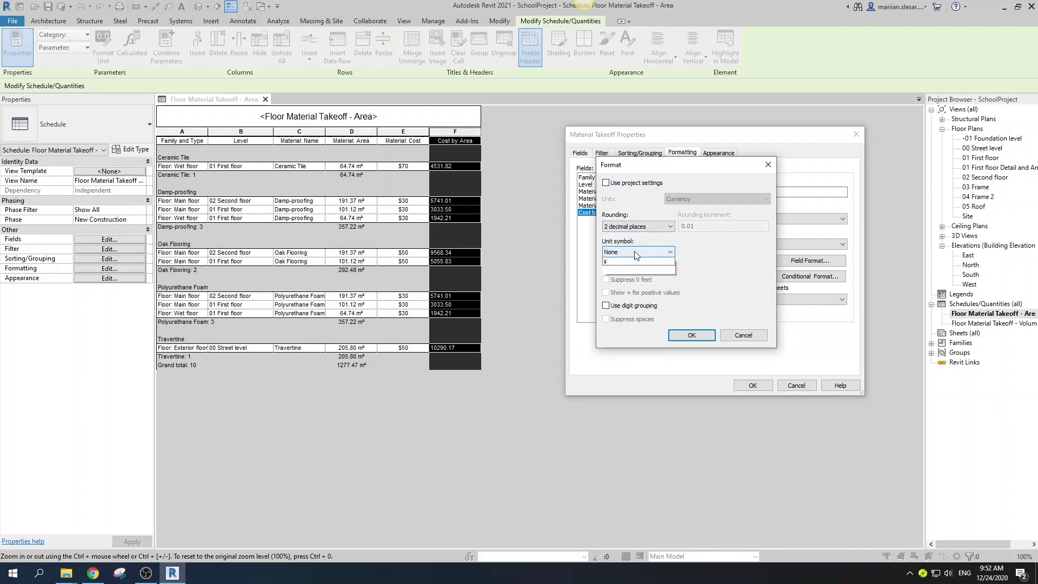
pyautogui.click(641, 250)
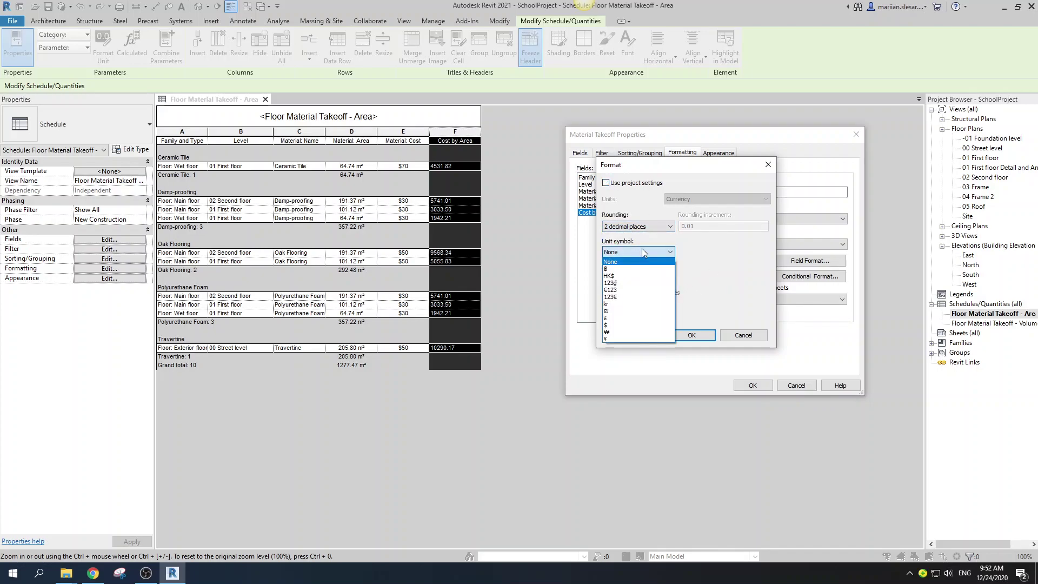
pyautogui.click(635, 326)
pyautogui.click(606, 267)
pyautogui.click(606, 306)
pyautogui.click(691, 336)
pyautogui.click(752, 386)
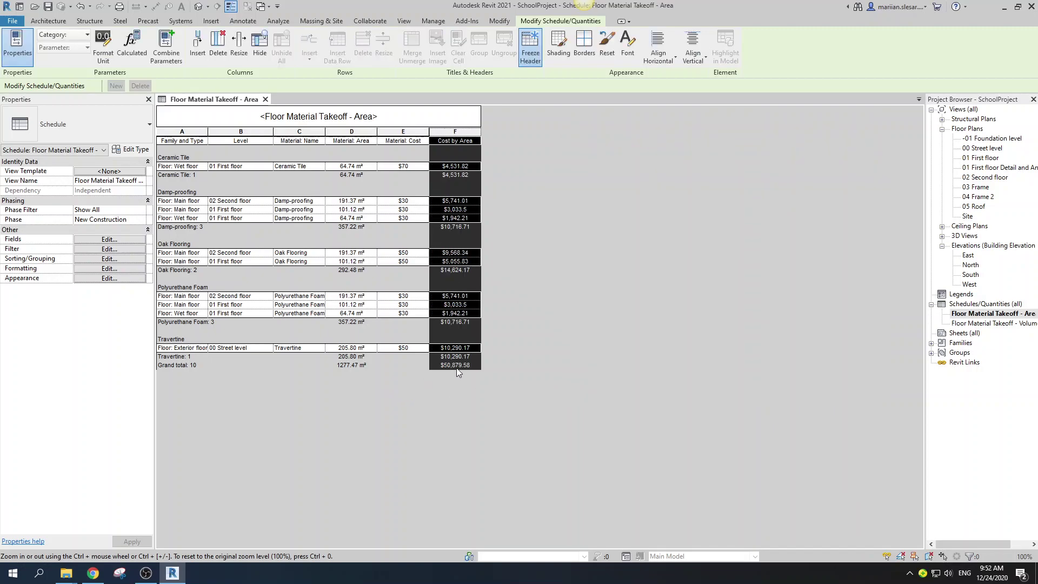
# Open the conditional formatting of the Cost by Area field in the area schedule
pyautogui.click(353, 202)
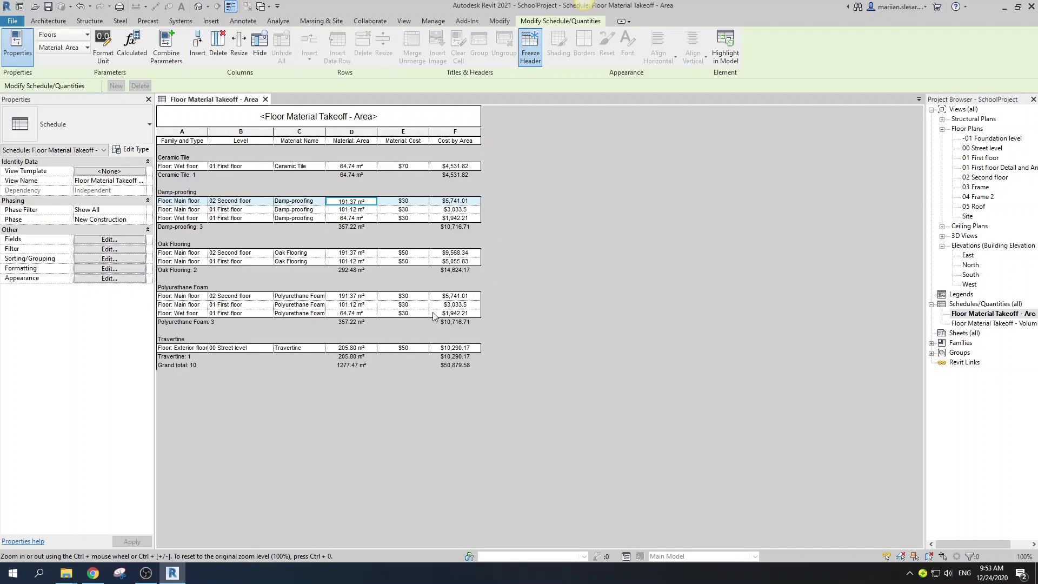
pyautogui.click(100, 272)
pyautogui.moveTo(677, 140); pyautogui.dragTo(691, 125)
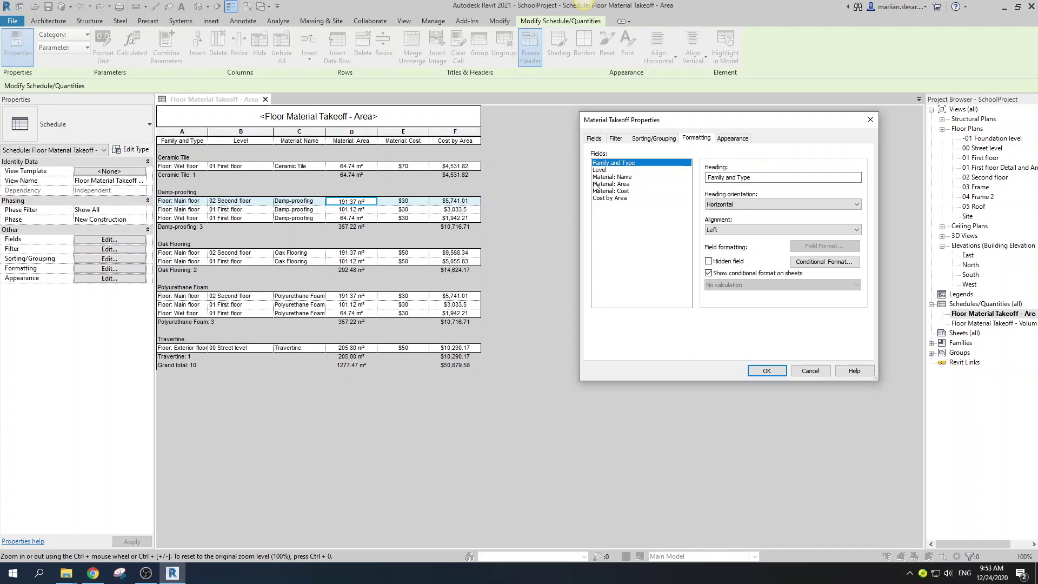
pyautogui.moveTo(701, 128); pyautogui.dragTo(671, 138)
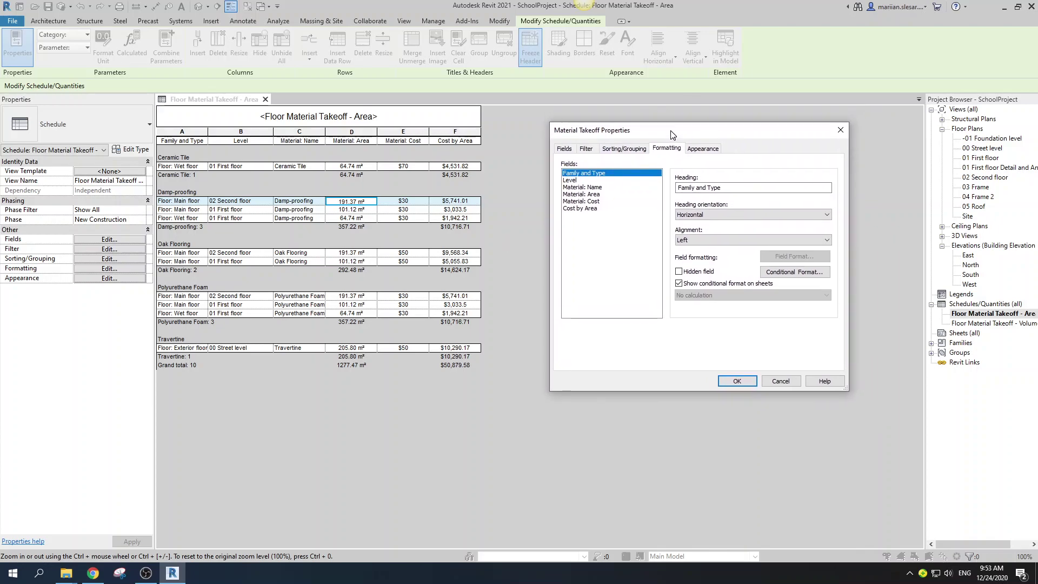
pyautogui.click(588, 209)
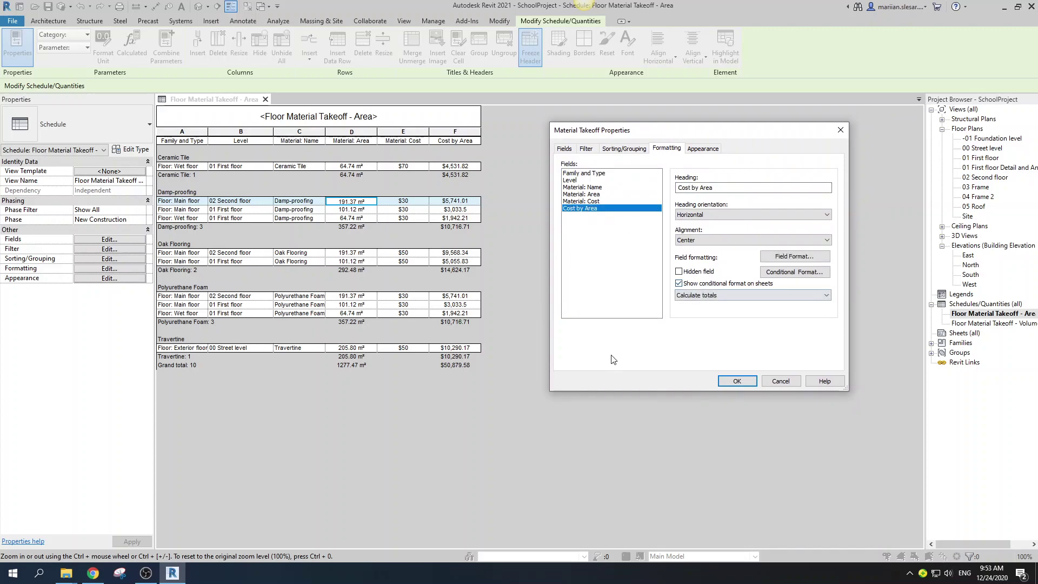
pyautogui.click(815, 273)
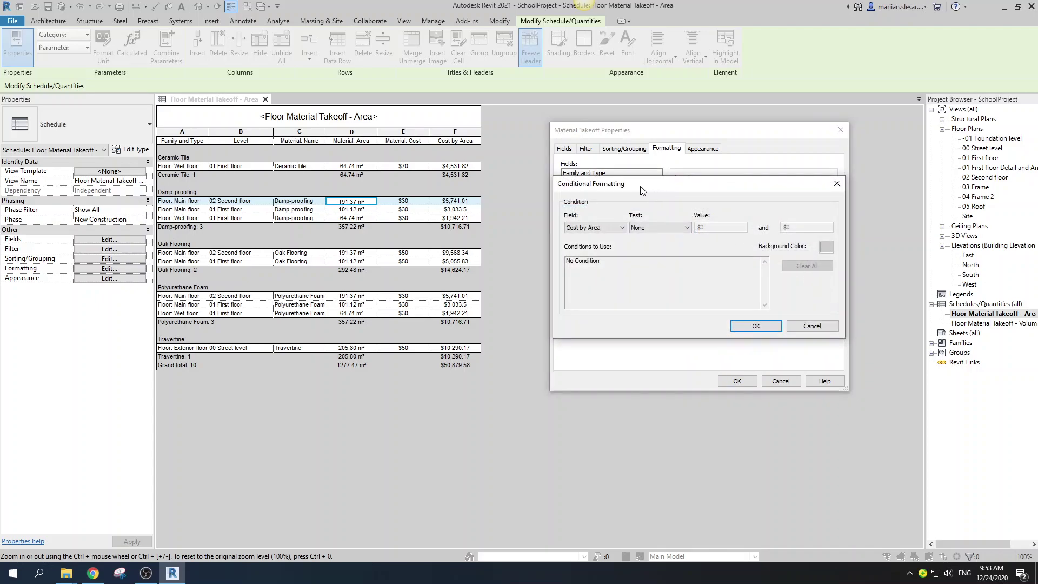
# Define the condition as Cost by Area Greater Than $3,000
pyautogui.moveTo(655, 188); pyautogui.dragTo(656, 178)
pyautogui.click(611, 218)
pyautogui.click(595, 250)
pyautogui.click(659, 216)
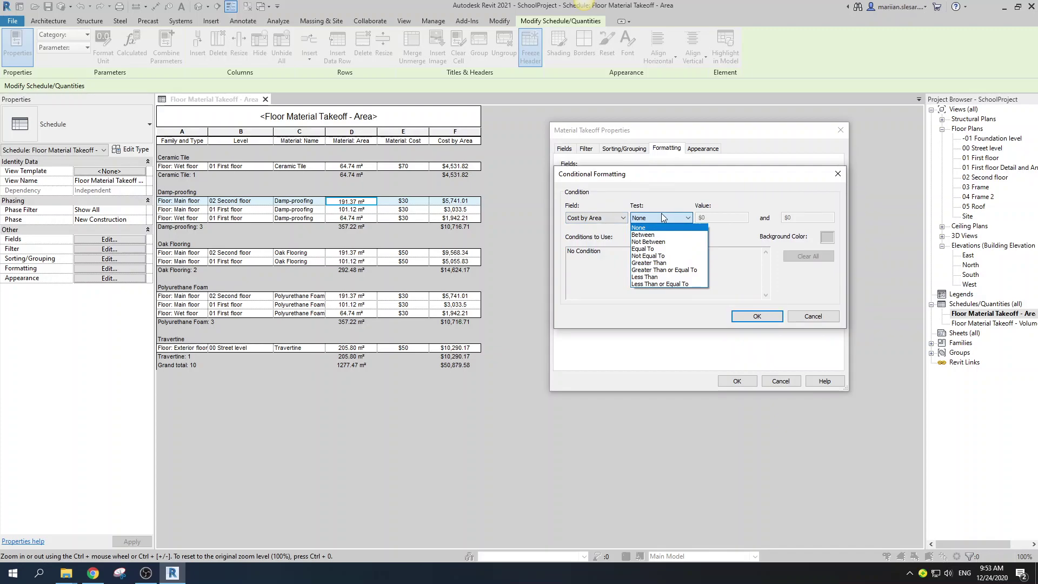
pyautogui.click(648, 262)
pyautogui.click(712, 217)
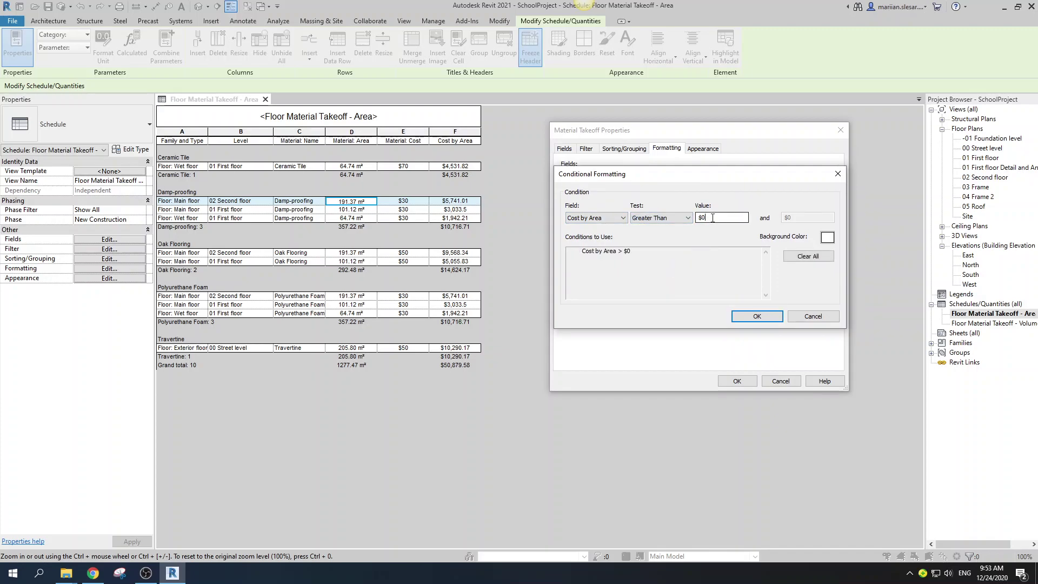
pyautogui.press('BackSpace')
pyautogui.write('300')
# Assign a red background color to the condition and apply the conditional formatting to the area schedule
pyautogui.click(828, 237)
pyautogui.click(588, 185)
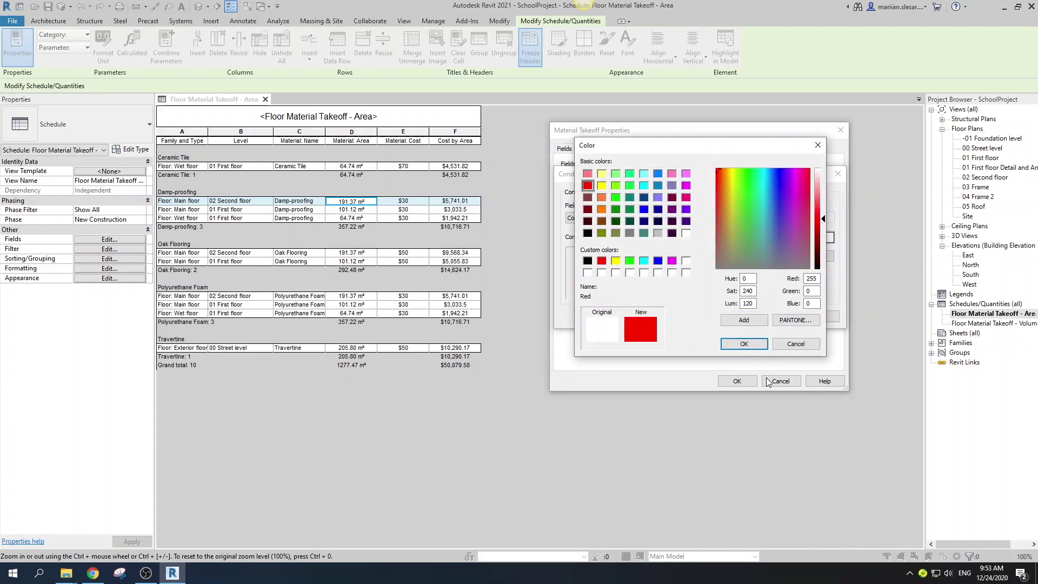
pyautogui.click(744, 343)
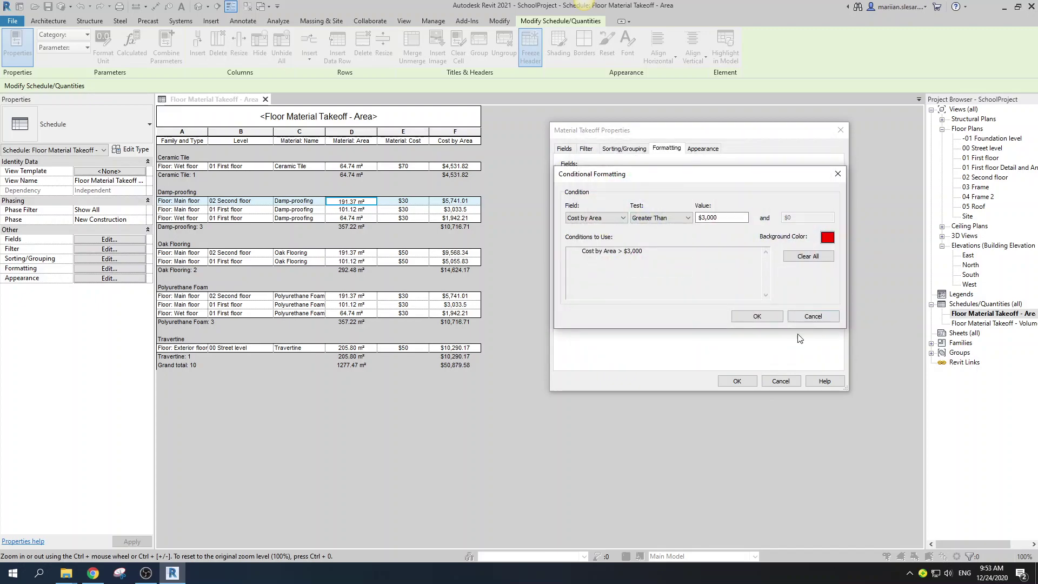
pyautogui.click(756, 316)
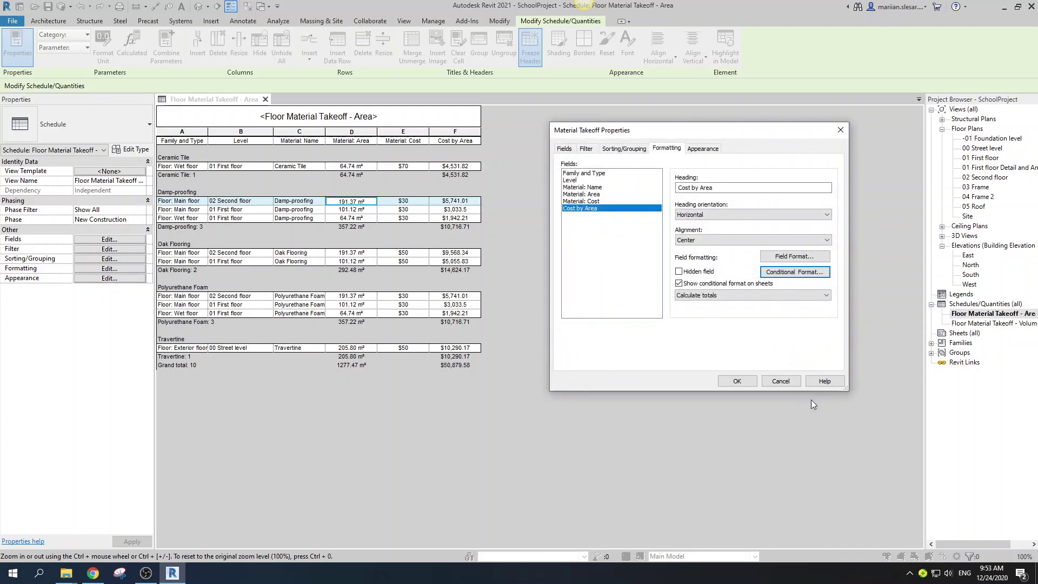
pyautogui.click(736, 381)
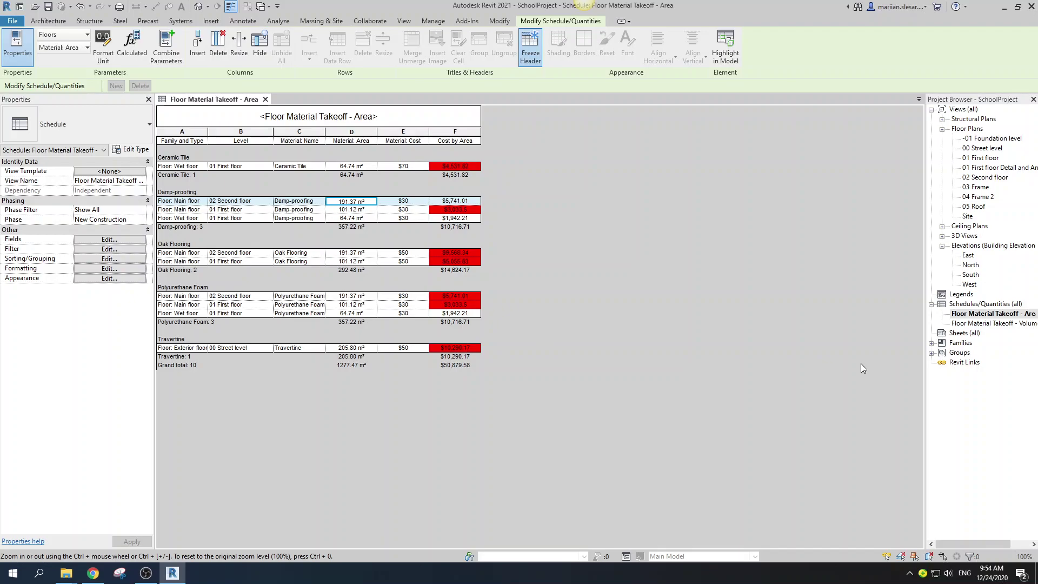
# Compare the volume takeoff with the area takeoff and review the area takeoff's Material: Name filters
pyautogui.doubleClick(993, 324)
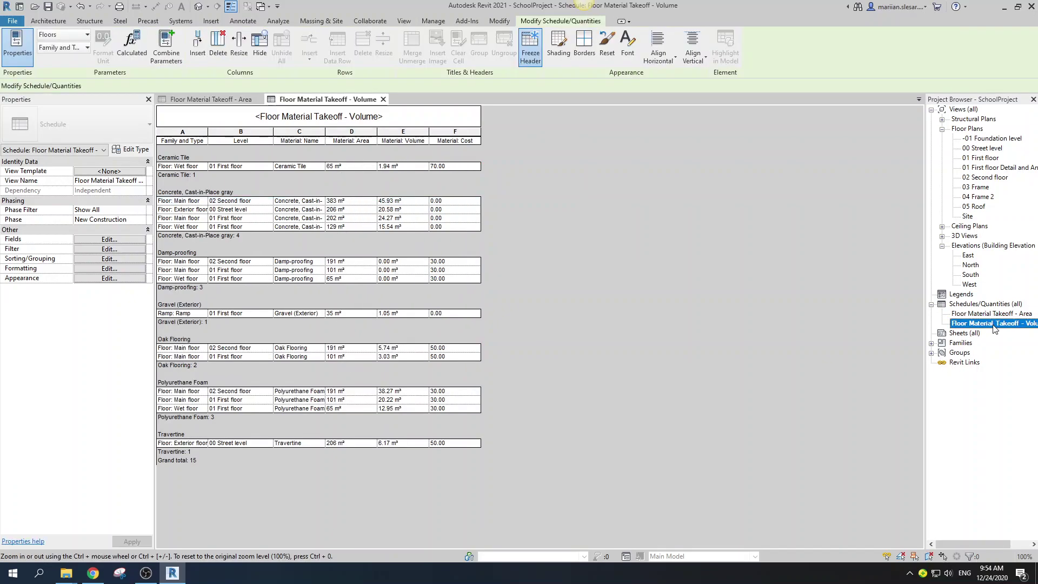
pyautogui.doubleClick(993, 314)
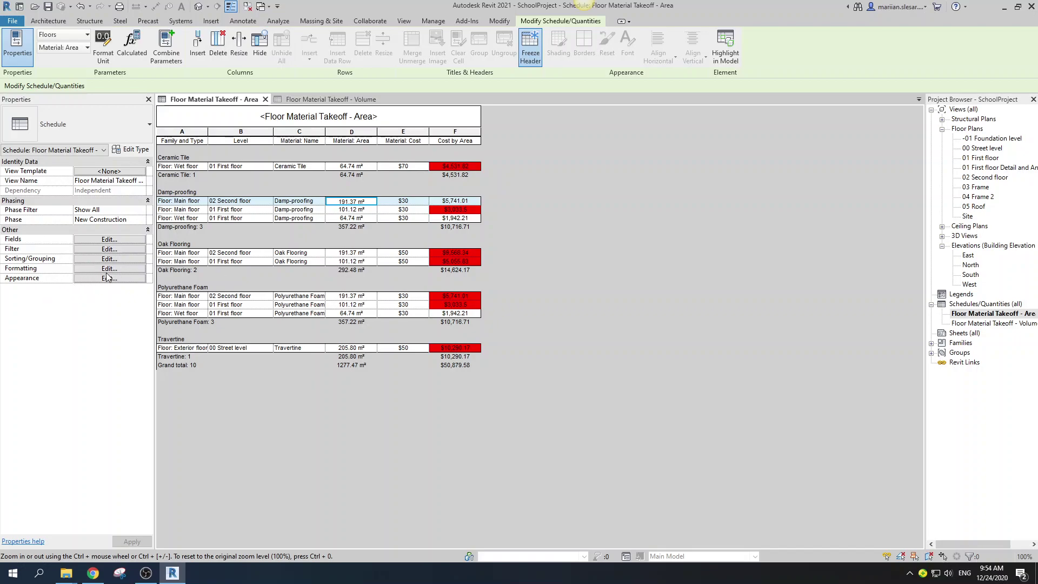
pyautogui.click(109, 250)
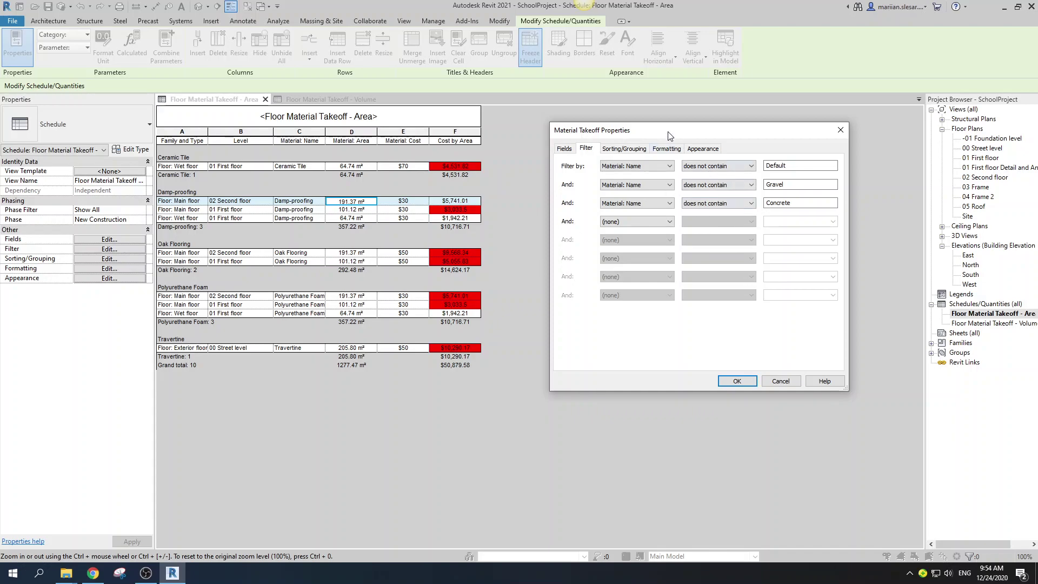
pyautogui.moveTo(672, 133); pyautogui.dragTo(673, 140)
pyautogui.click(741, 390)
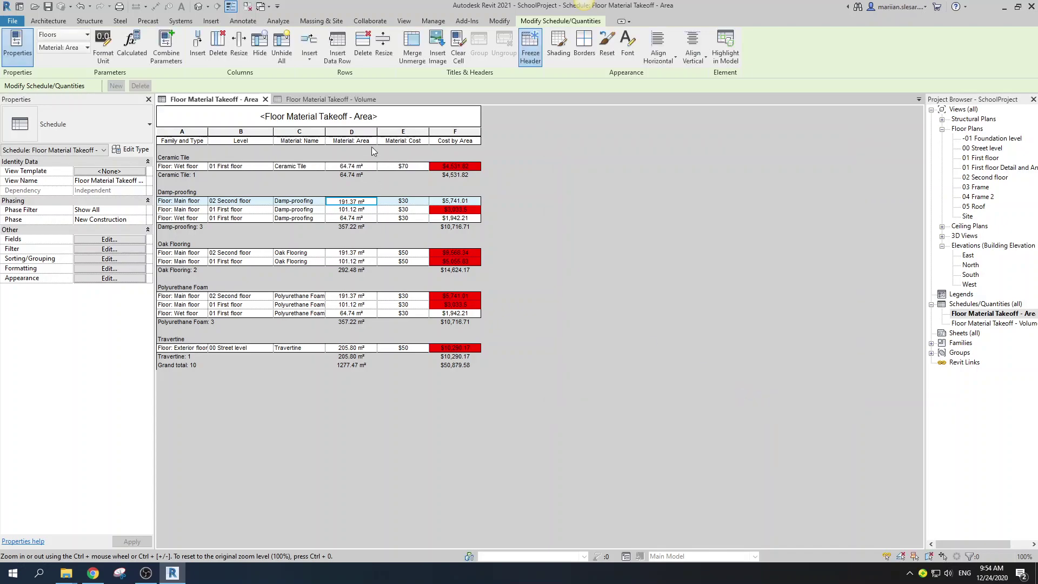